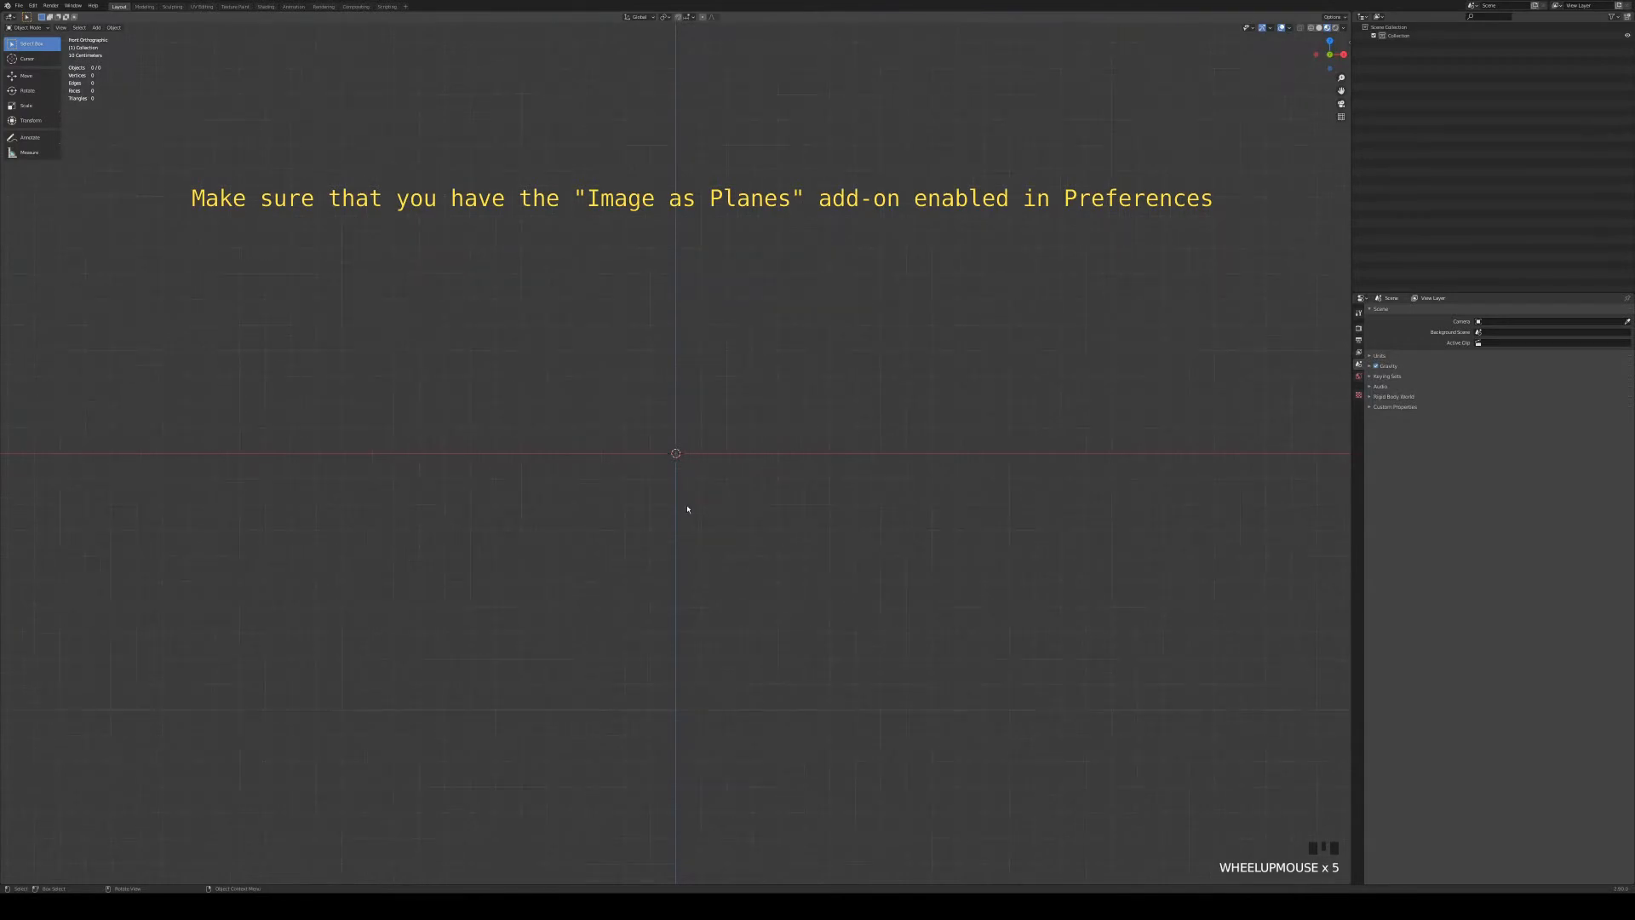
Step: Bring the vase template image into the viewport and move it back along the Y axis, behind the working area
{"action": "scroll", "coordinate": [687, 528], "scroll_direction": "down", "scroll_amount": 1}
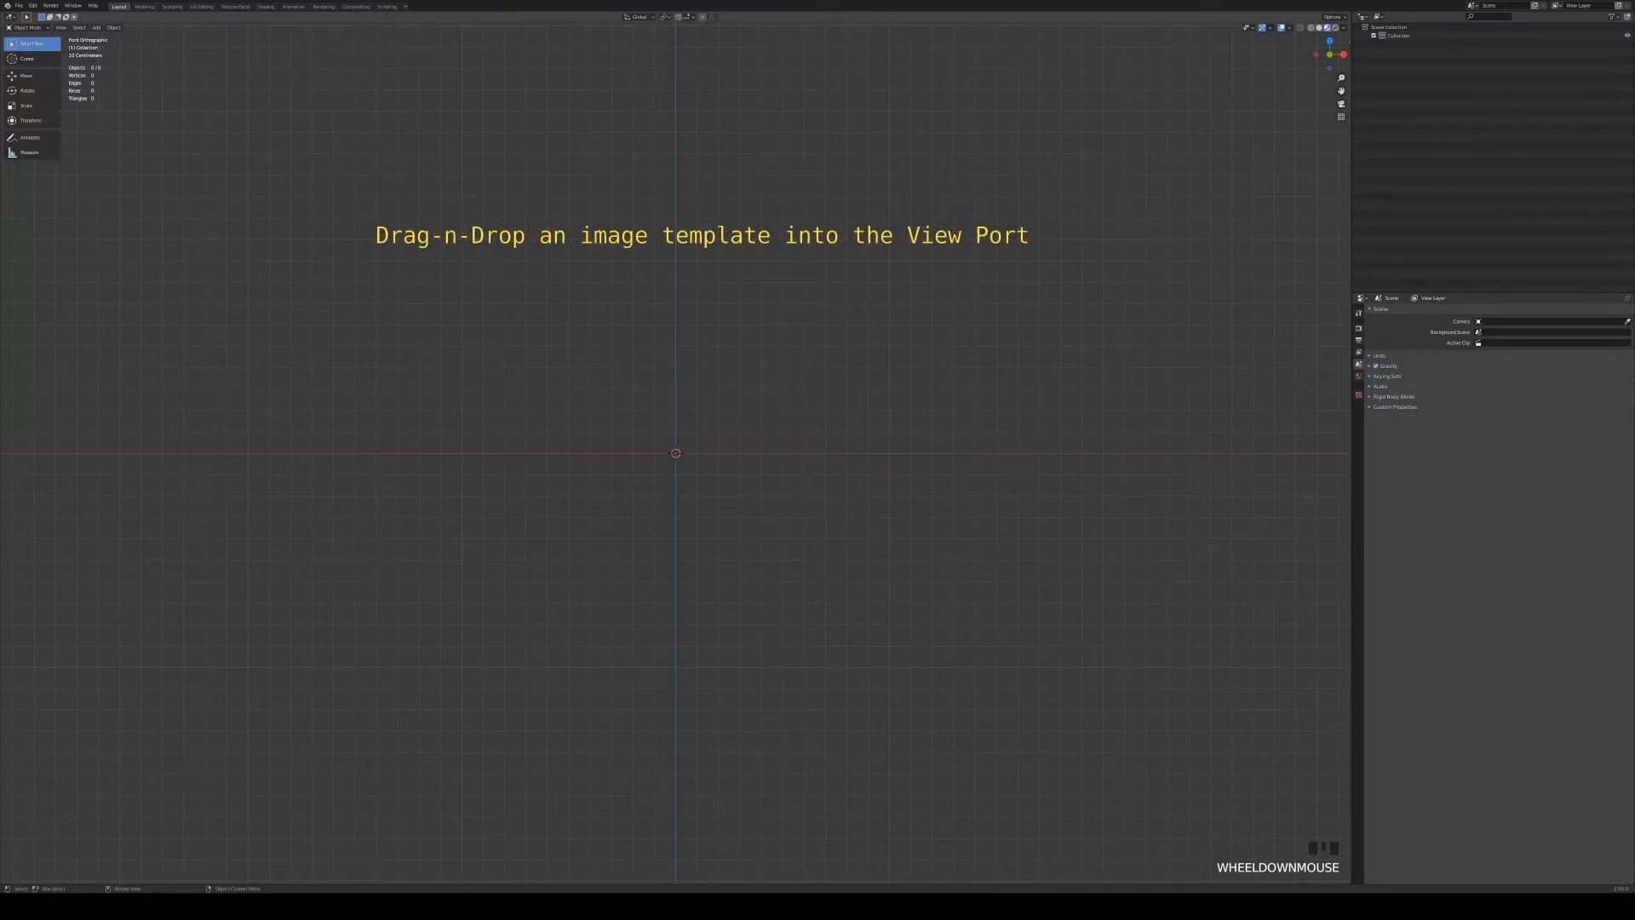
{"action": "scroll", "coordinate": [676, 453], "scroll_direction": "down", "scroll_amount": 5}
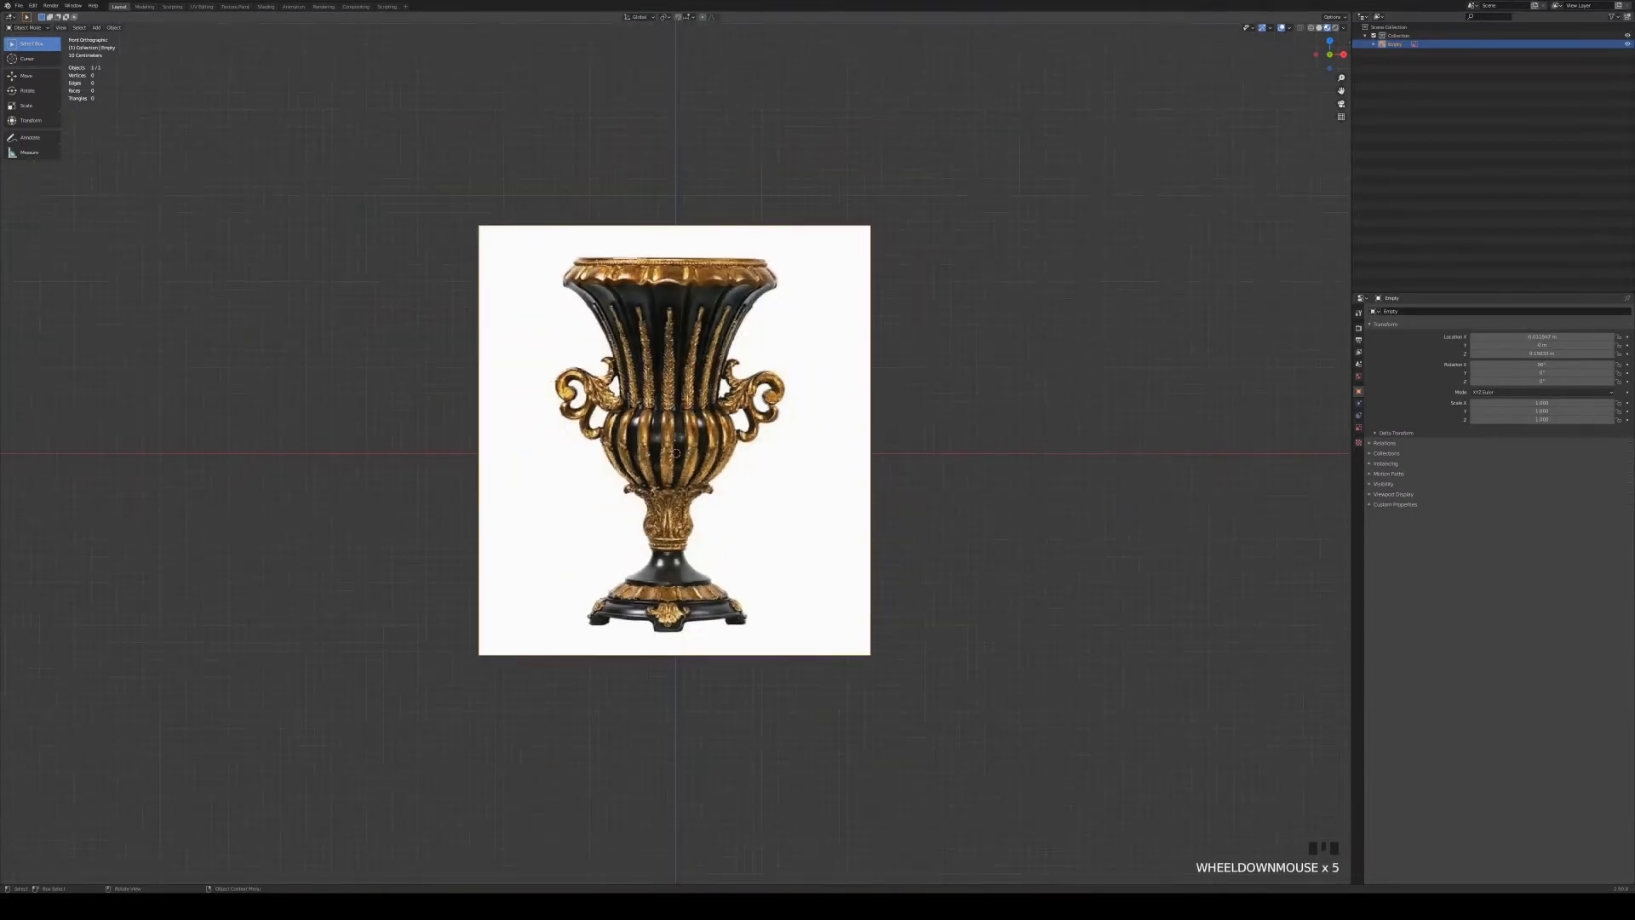
{"action": "scroll", "coordinate": [675, 453], "scroll_direction": "down", "scroll_amount": 1}
{"action": "middle_click_drag", "start_coordinate": [675, 453], "coordinate": [772, 420]}
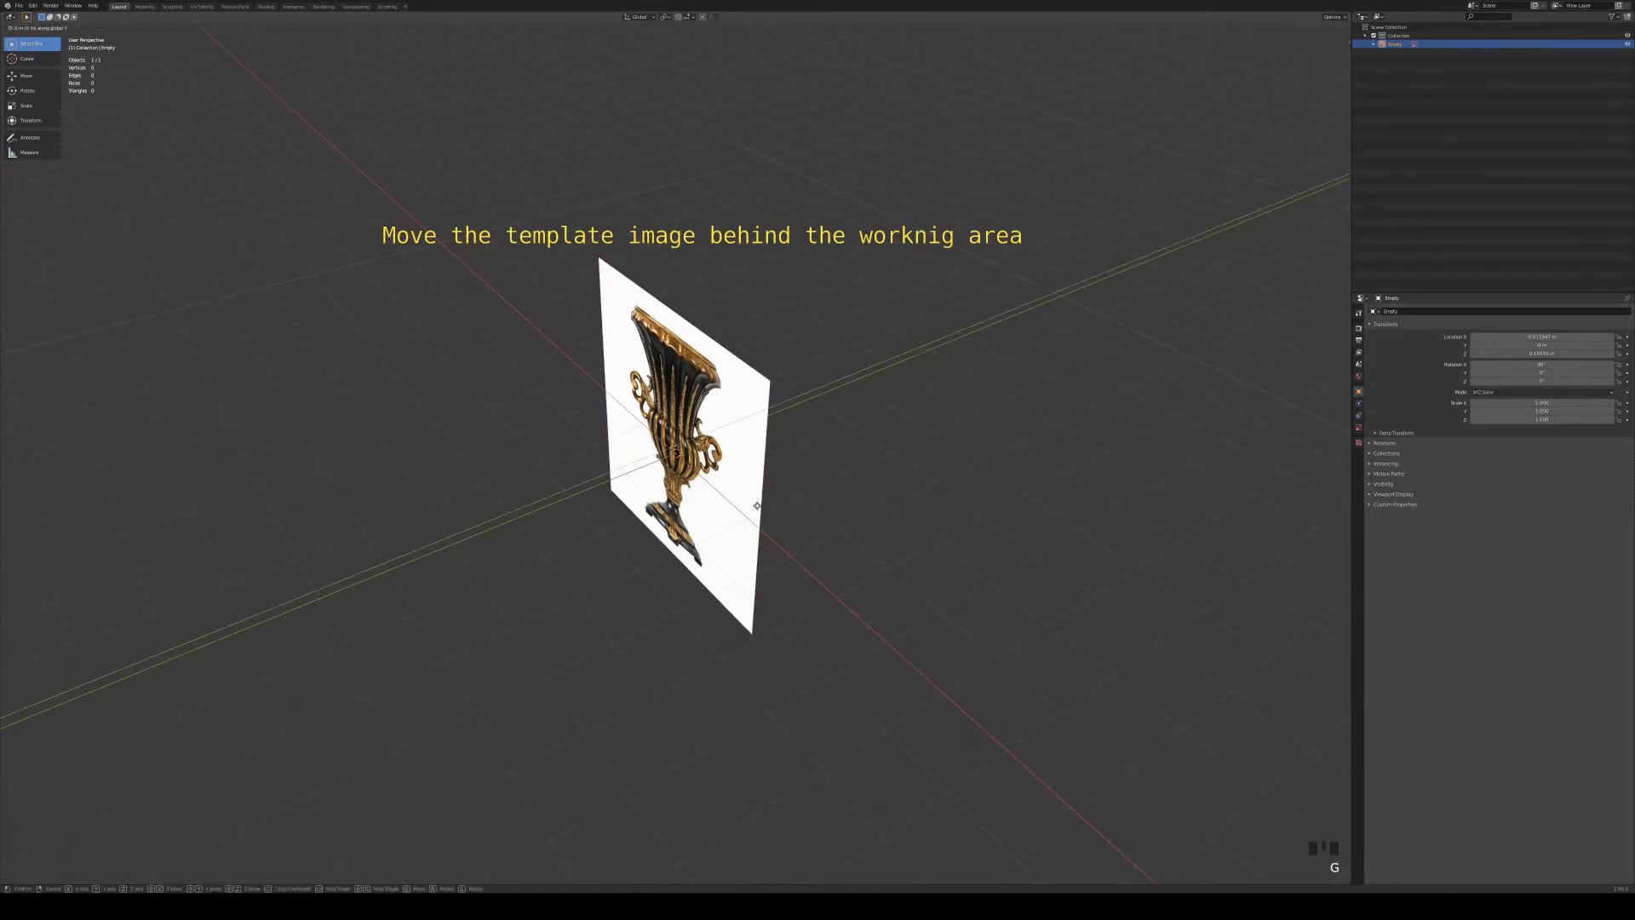
{"action": "key", "text": "g"}
{"action": "key", "text": "y"}
{"action": "left_click", "coordinate": [992, 421]}
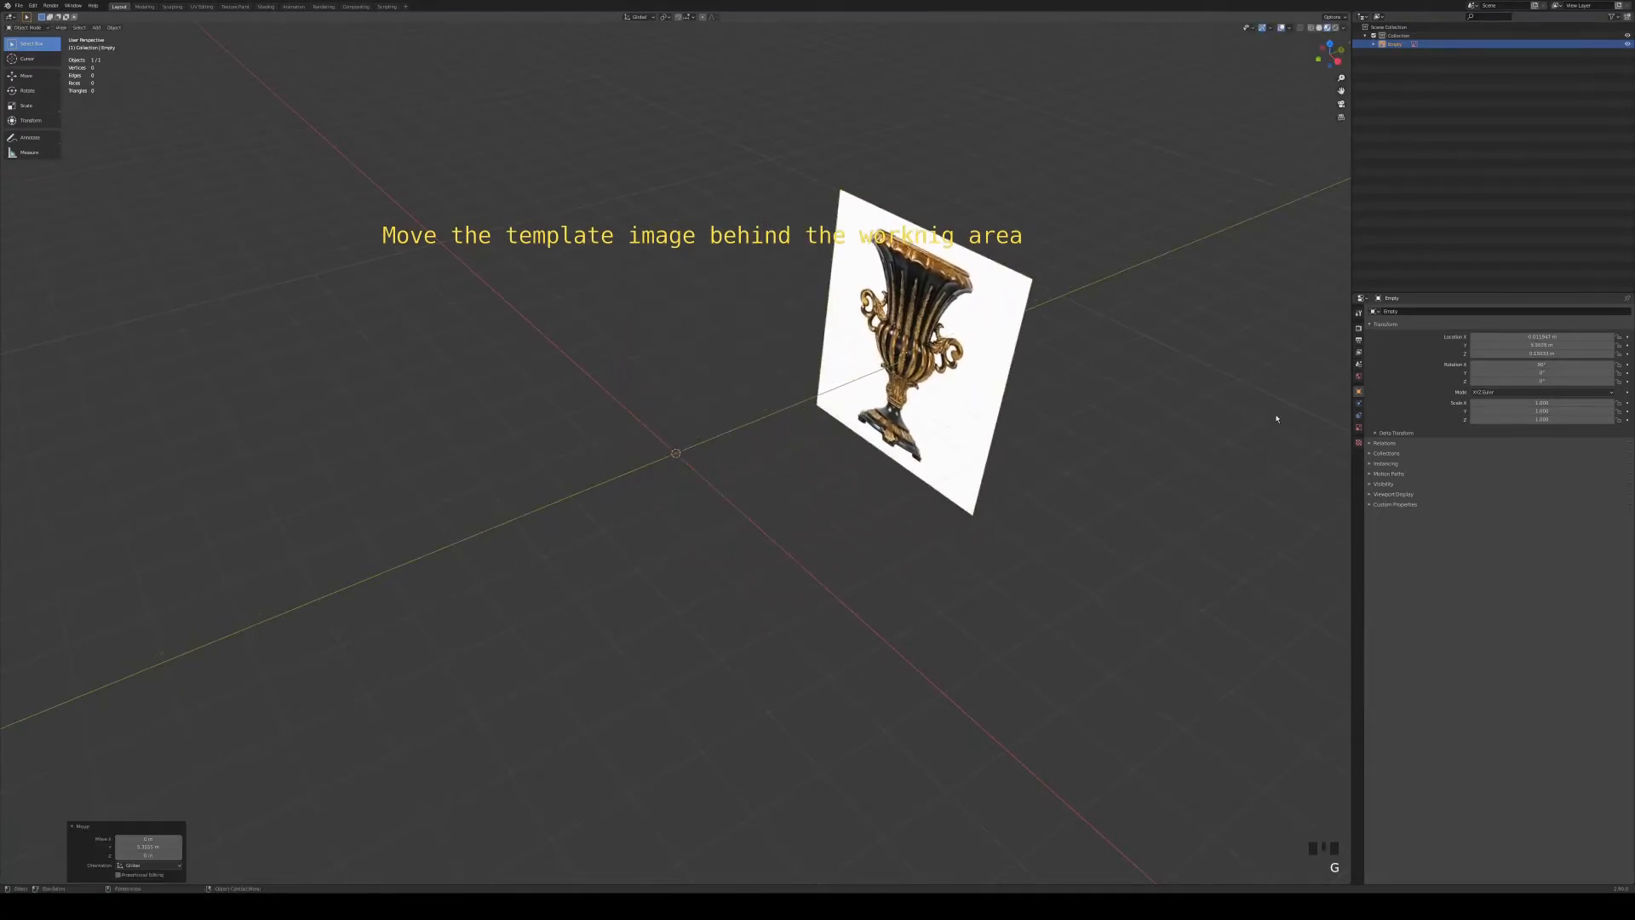
Step: Enable transparency for the template image and reduce its opacity so the working area is easier to see
{"action": "mouse_move", "coordinate": [1098, 408]}
{"action": "middle_mouse_down"}
{"action": "mouse_move", "coordinate": [1080, 391]}
{"action": "mouse_move", "coordinate": [1095, 398]}
{"action": "middle_mouse_up"}
{"action": "left_click", "coordinate": [1359, 428]}
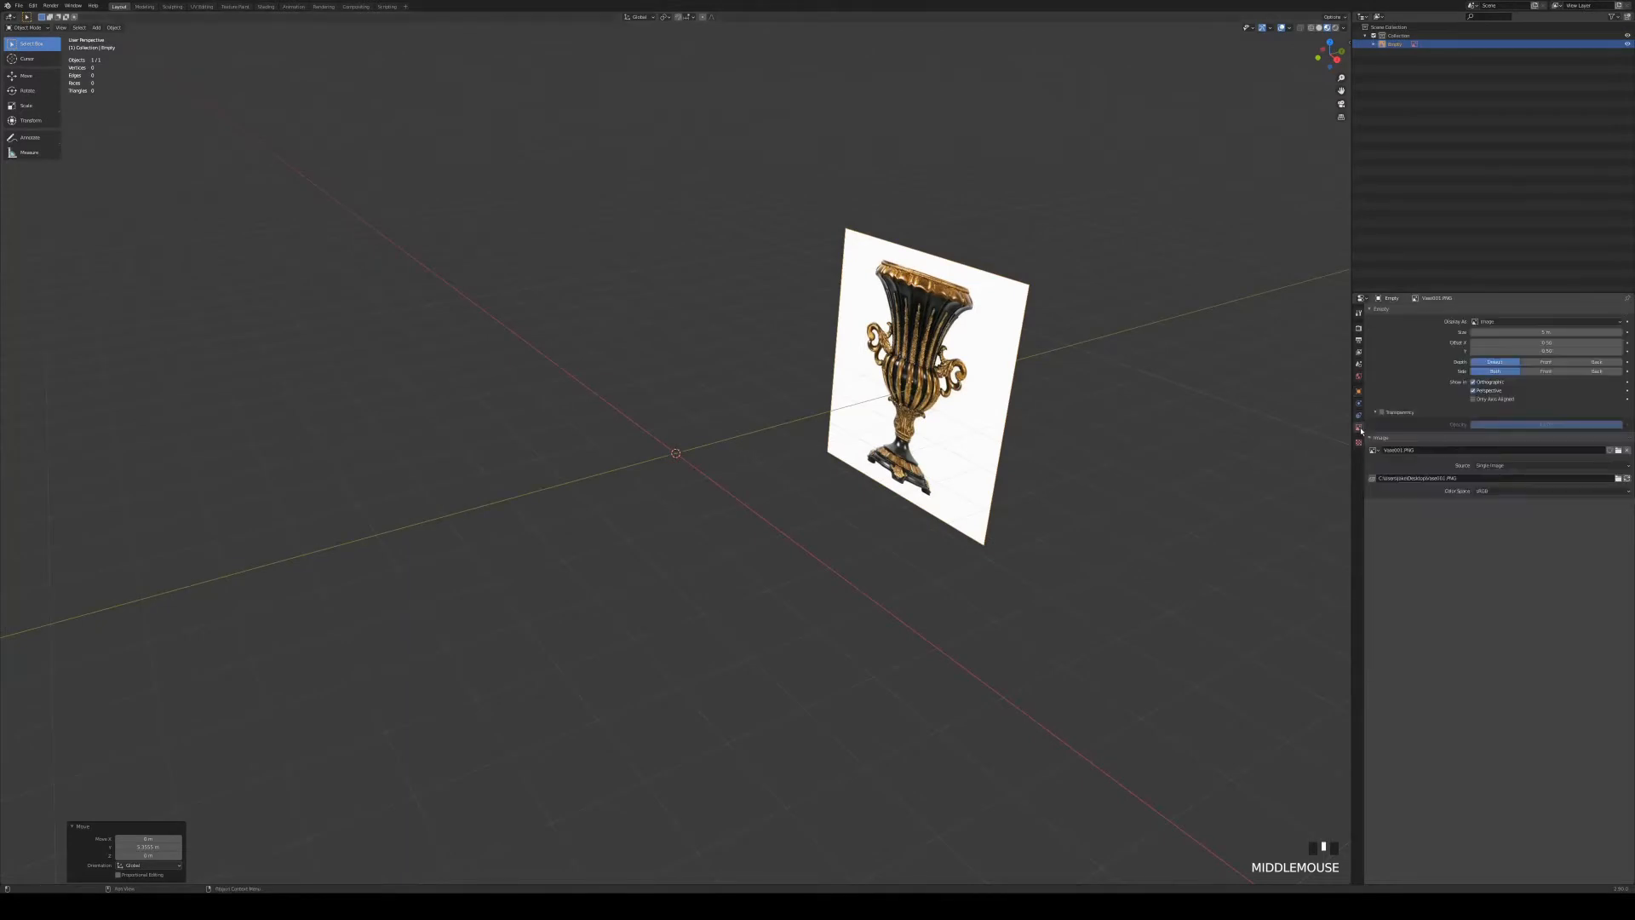
{"action": "left_click", "coordinate": [1382, 412]}
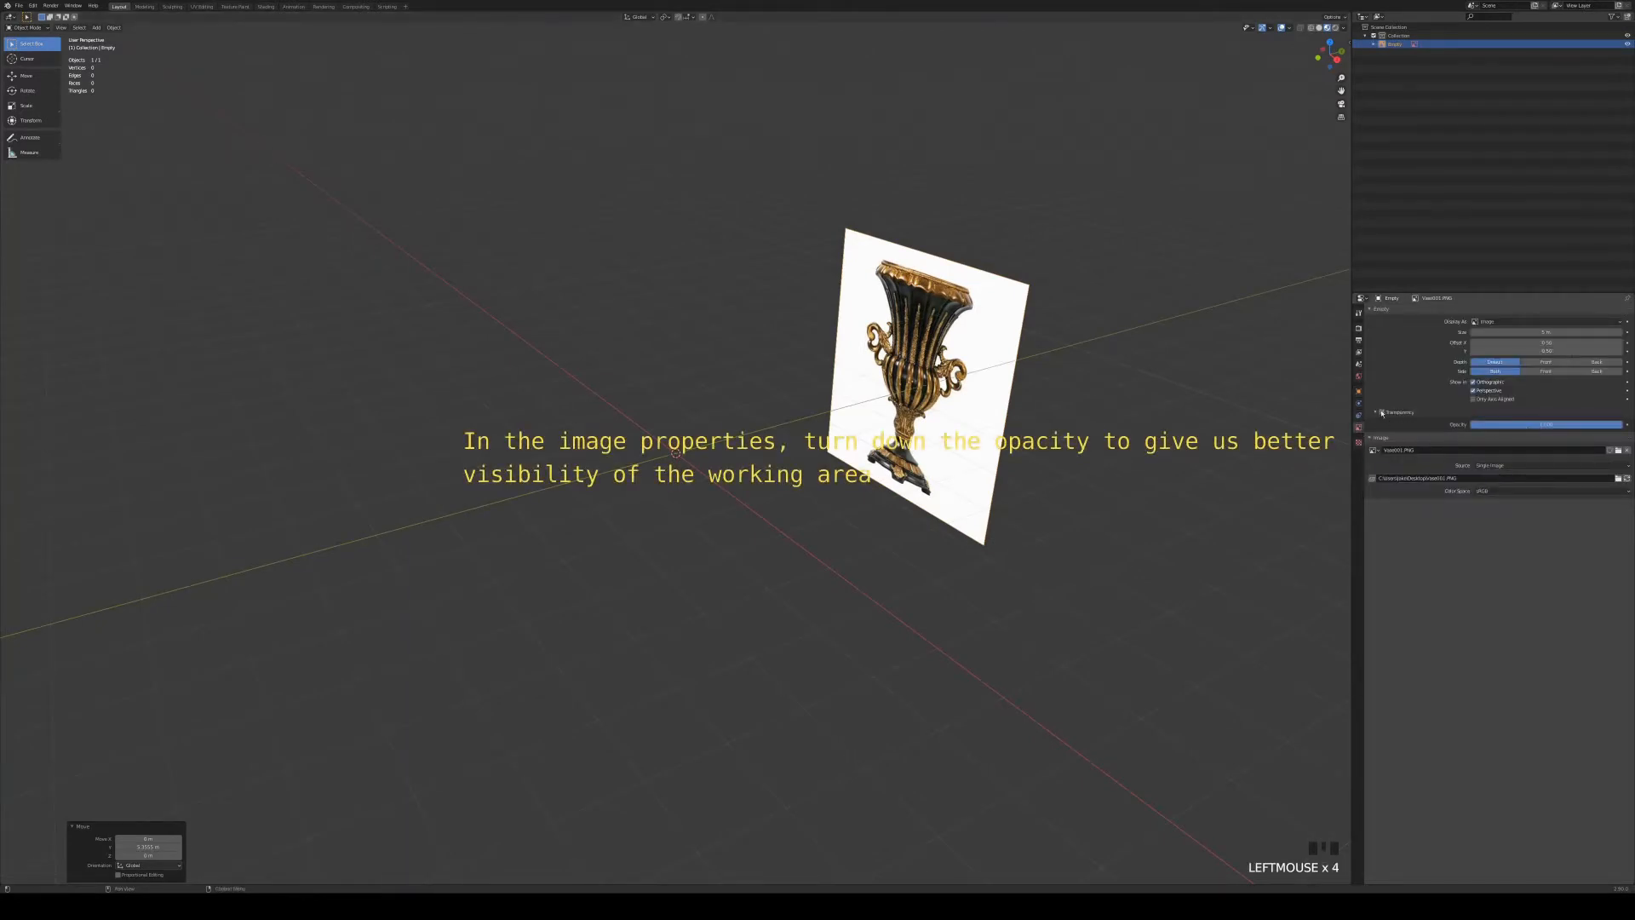
{"action": "left_click_drag", "start_coordinate": [1594, 428], "coordinate": [1502, 428]}
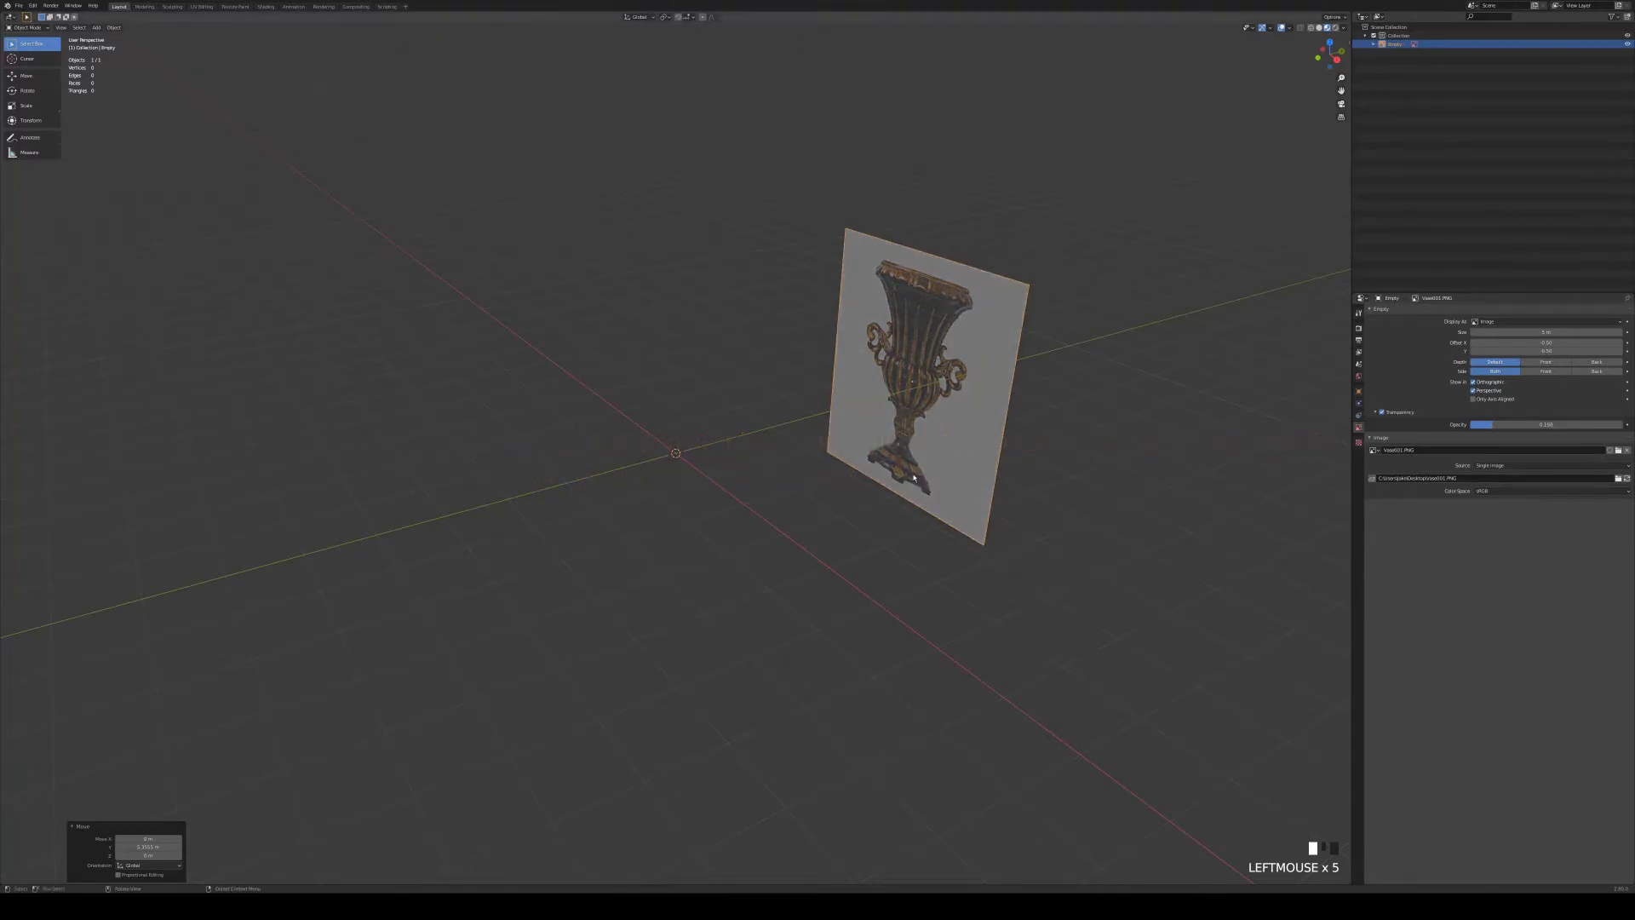
Step: In front orthographic view, move the template image along the X axis so the vase is centred on the vertical axis
{"action": "key", "text": "KP_1"}
{"action": "scroll", "coordinate": [914, 478], "scroll_direction": "up", "scroll_amount": 5}
{"action": "key", "text": "g"}
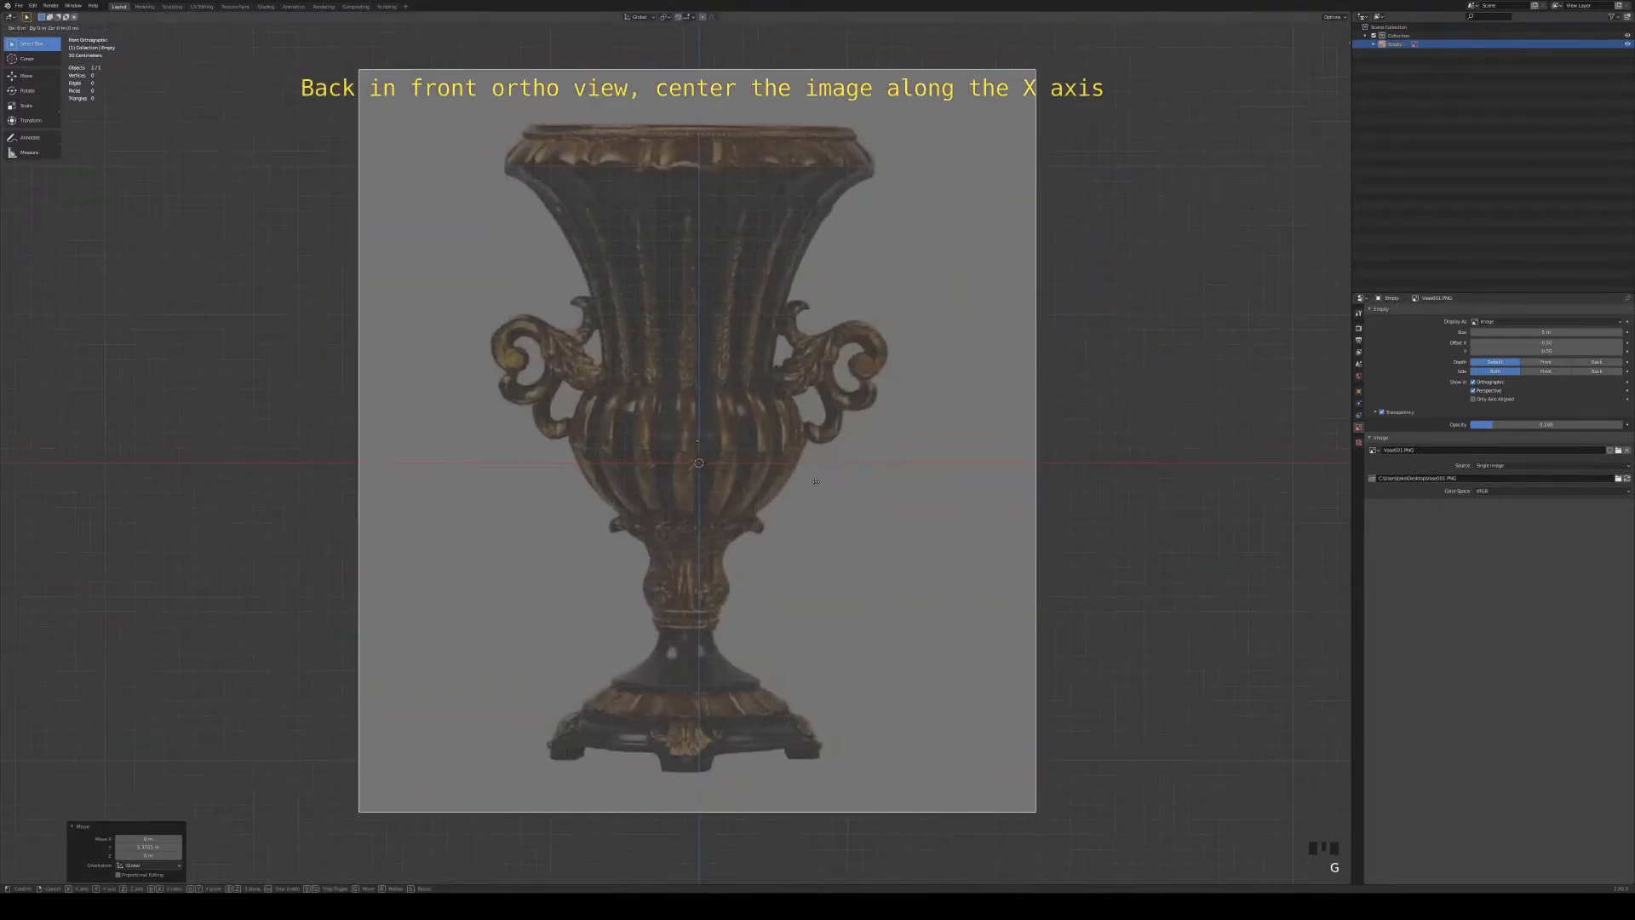
{"action": "key", "text": "x"}
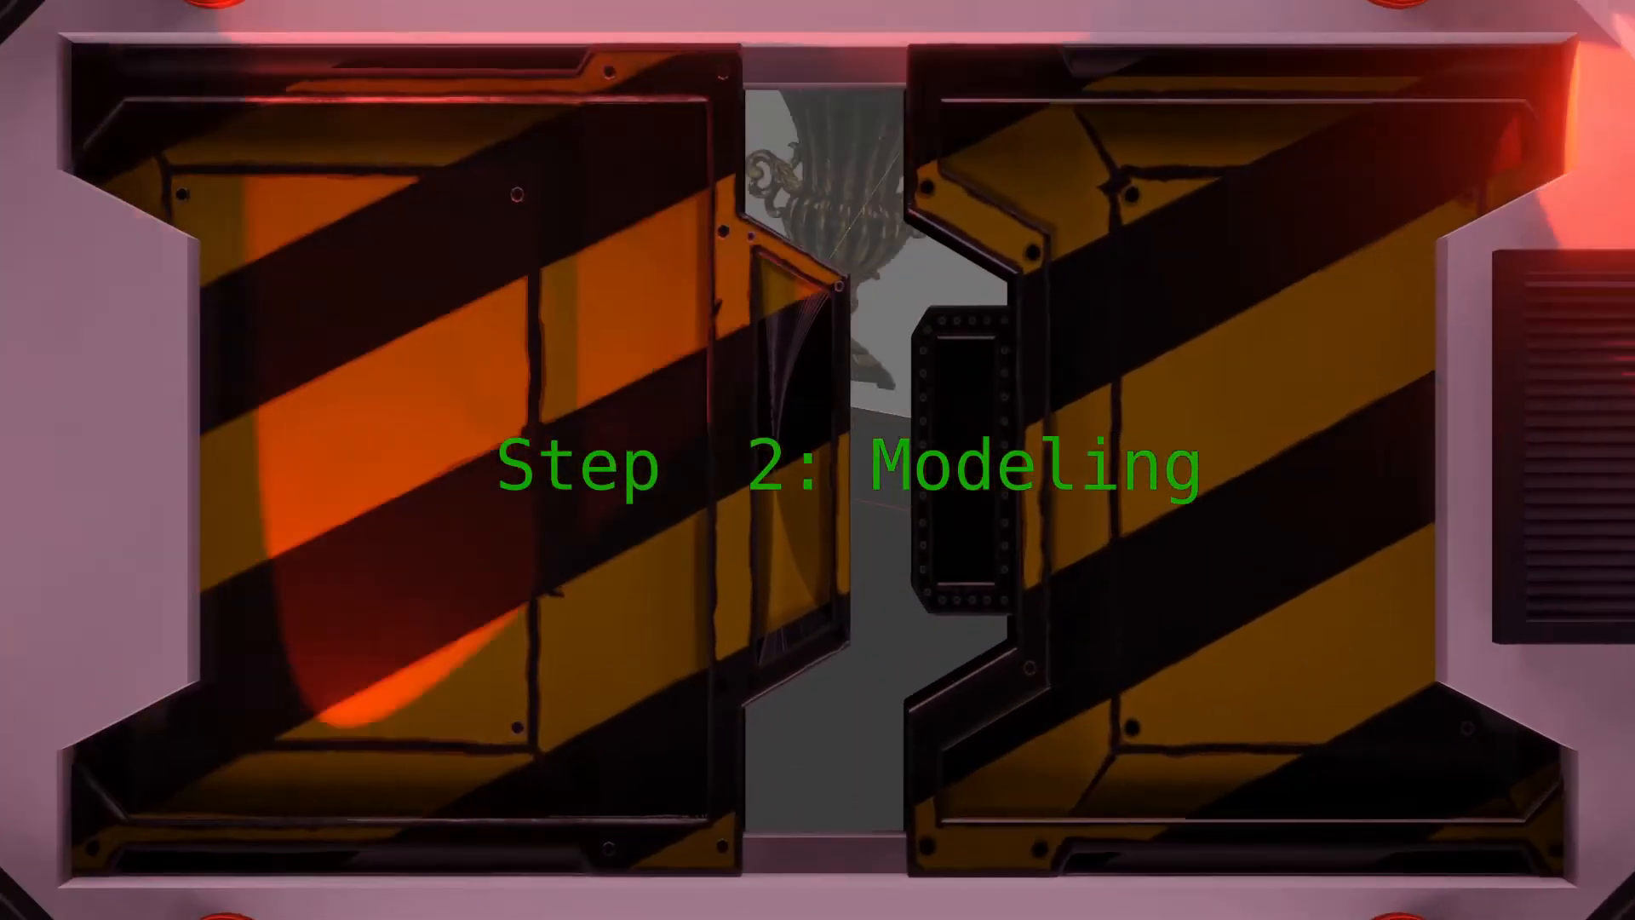
Step: Add a mesh plane and, in Edit Mode, merge all its vertices at center
{"action": "key", "text": "alt+a"}
{"action": "key", "text": "shift+a"}
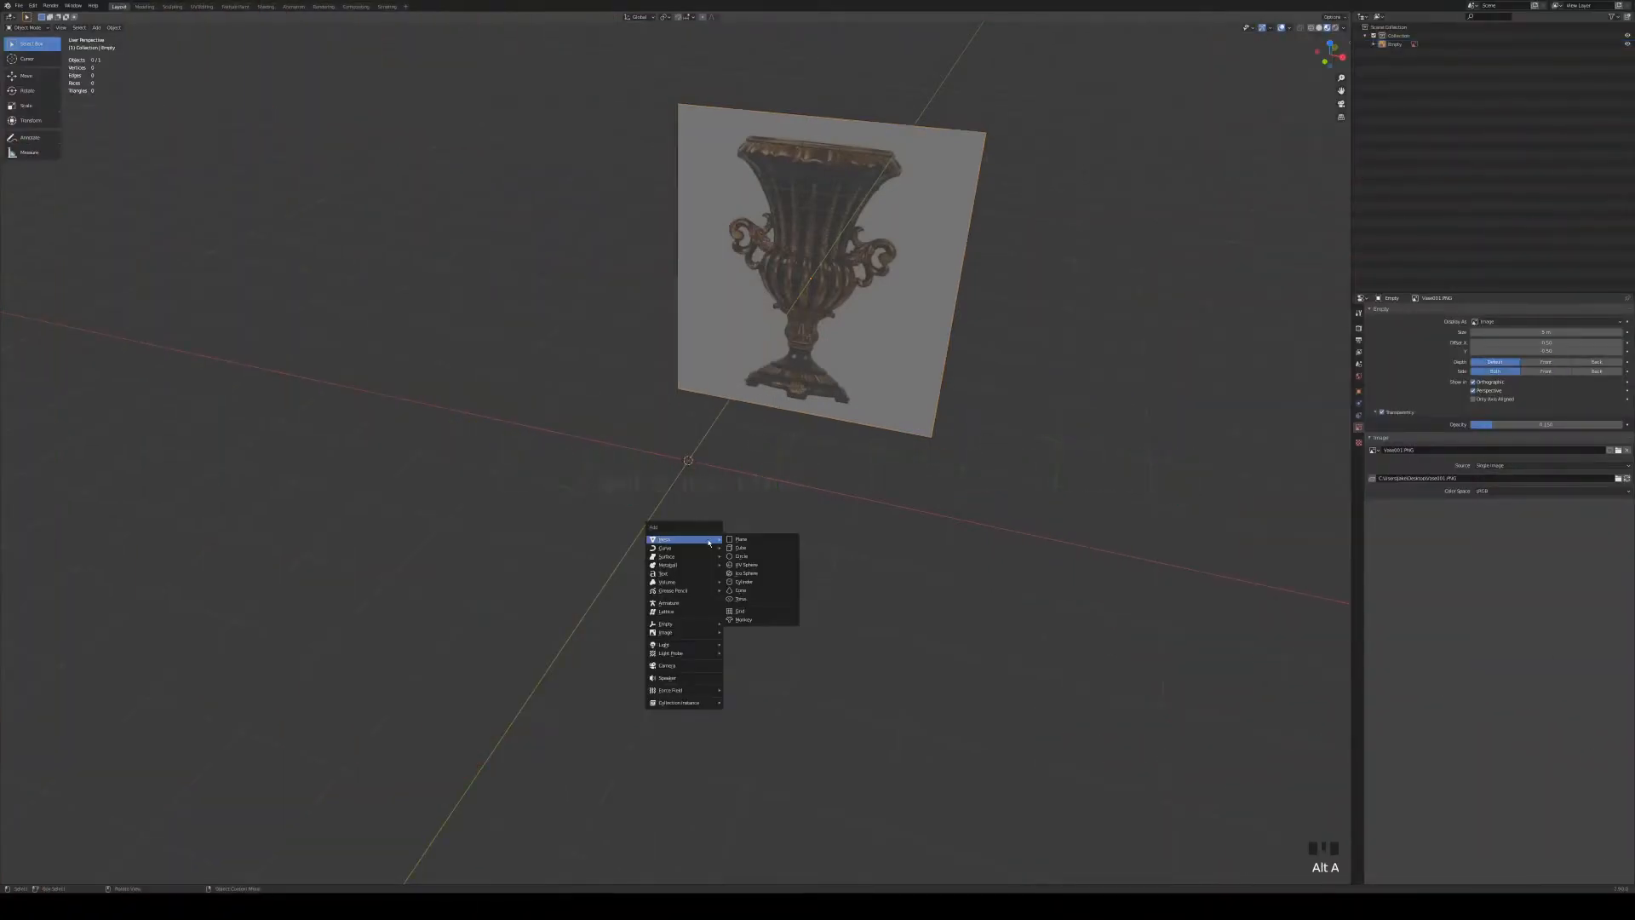
{"action": "left_click", "coordinate": [738, 538]}
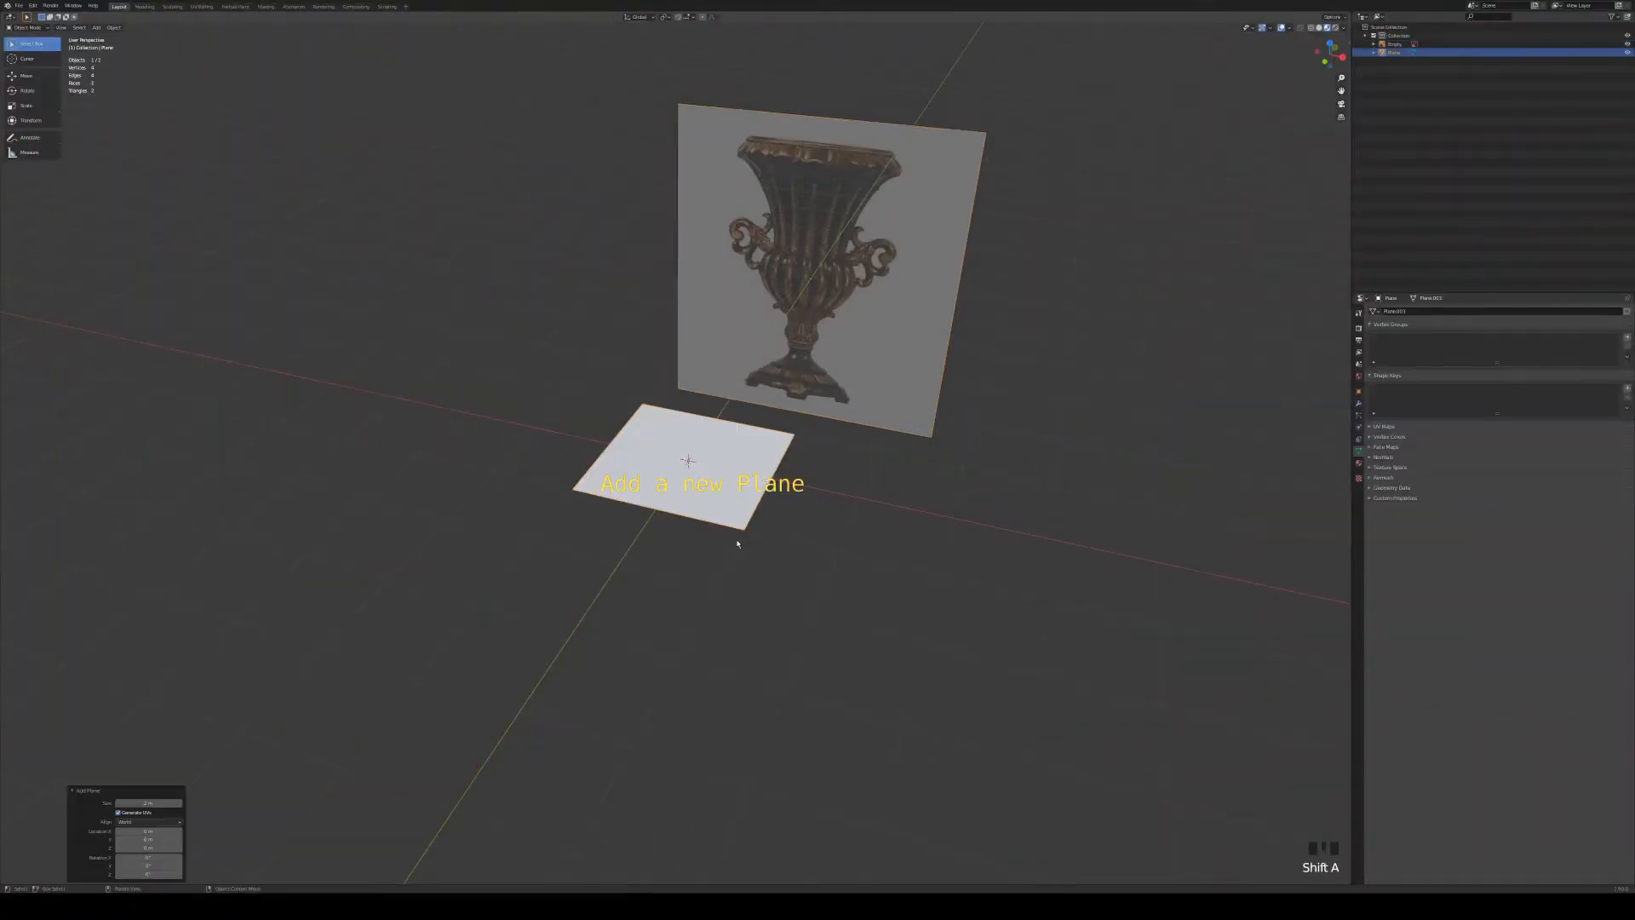
{"action": "key", "text": "Tab"}
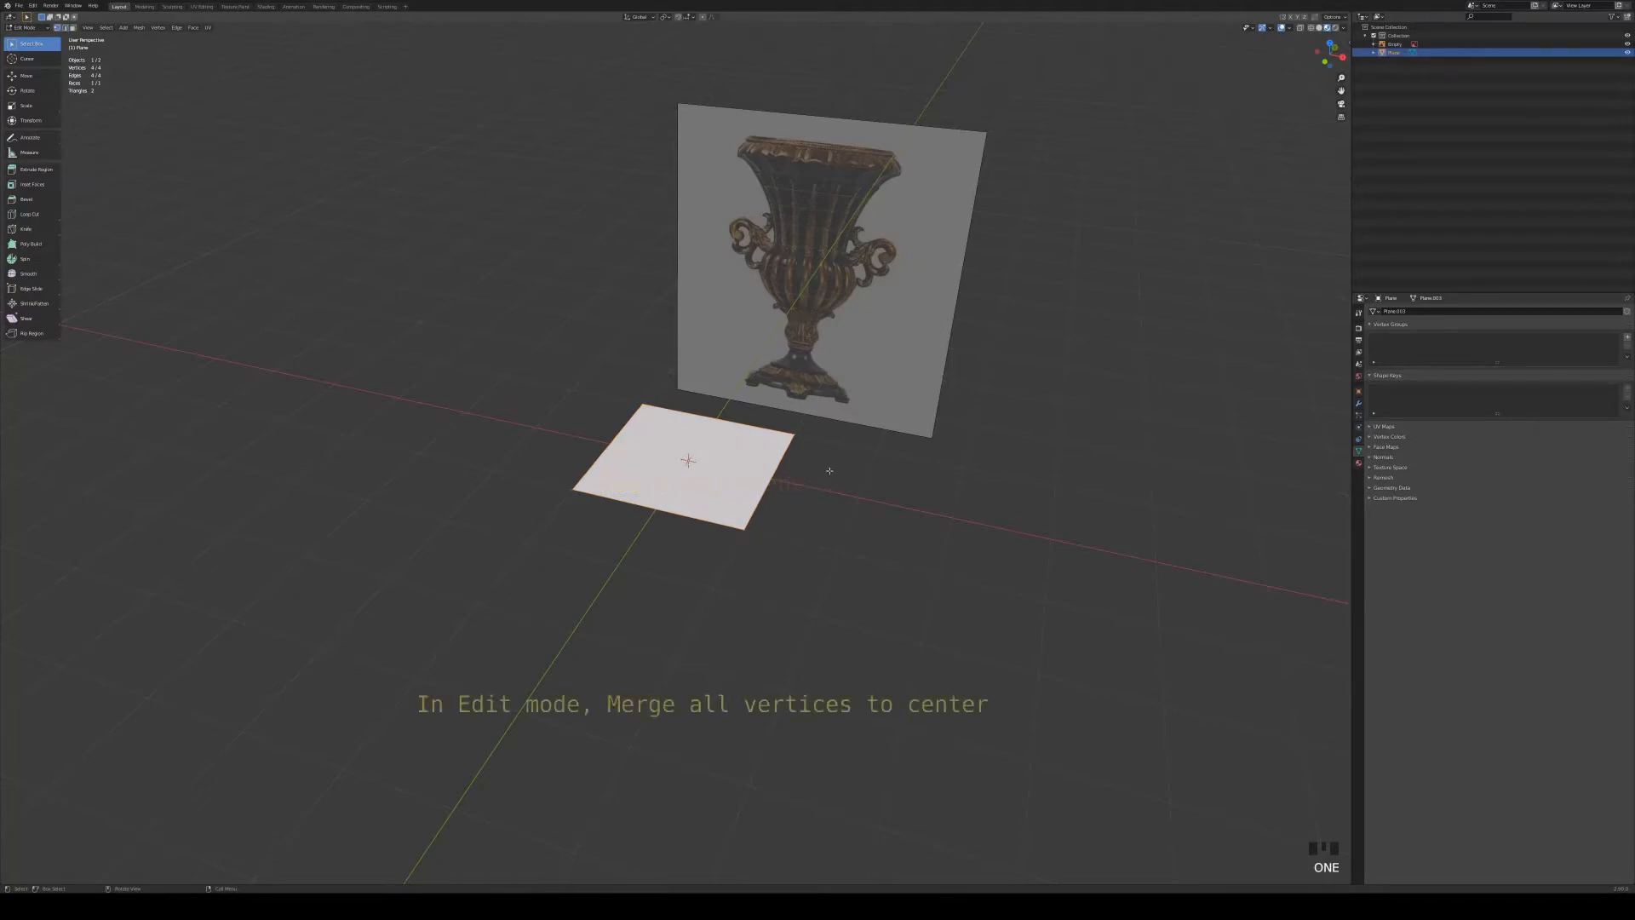
{"action": "right_click", "coordinate": [830, 470]}
{"action": "mouse_move", "coordinate": [809, 631]}
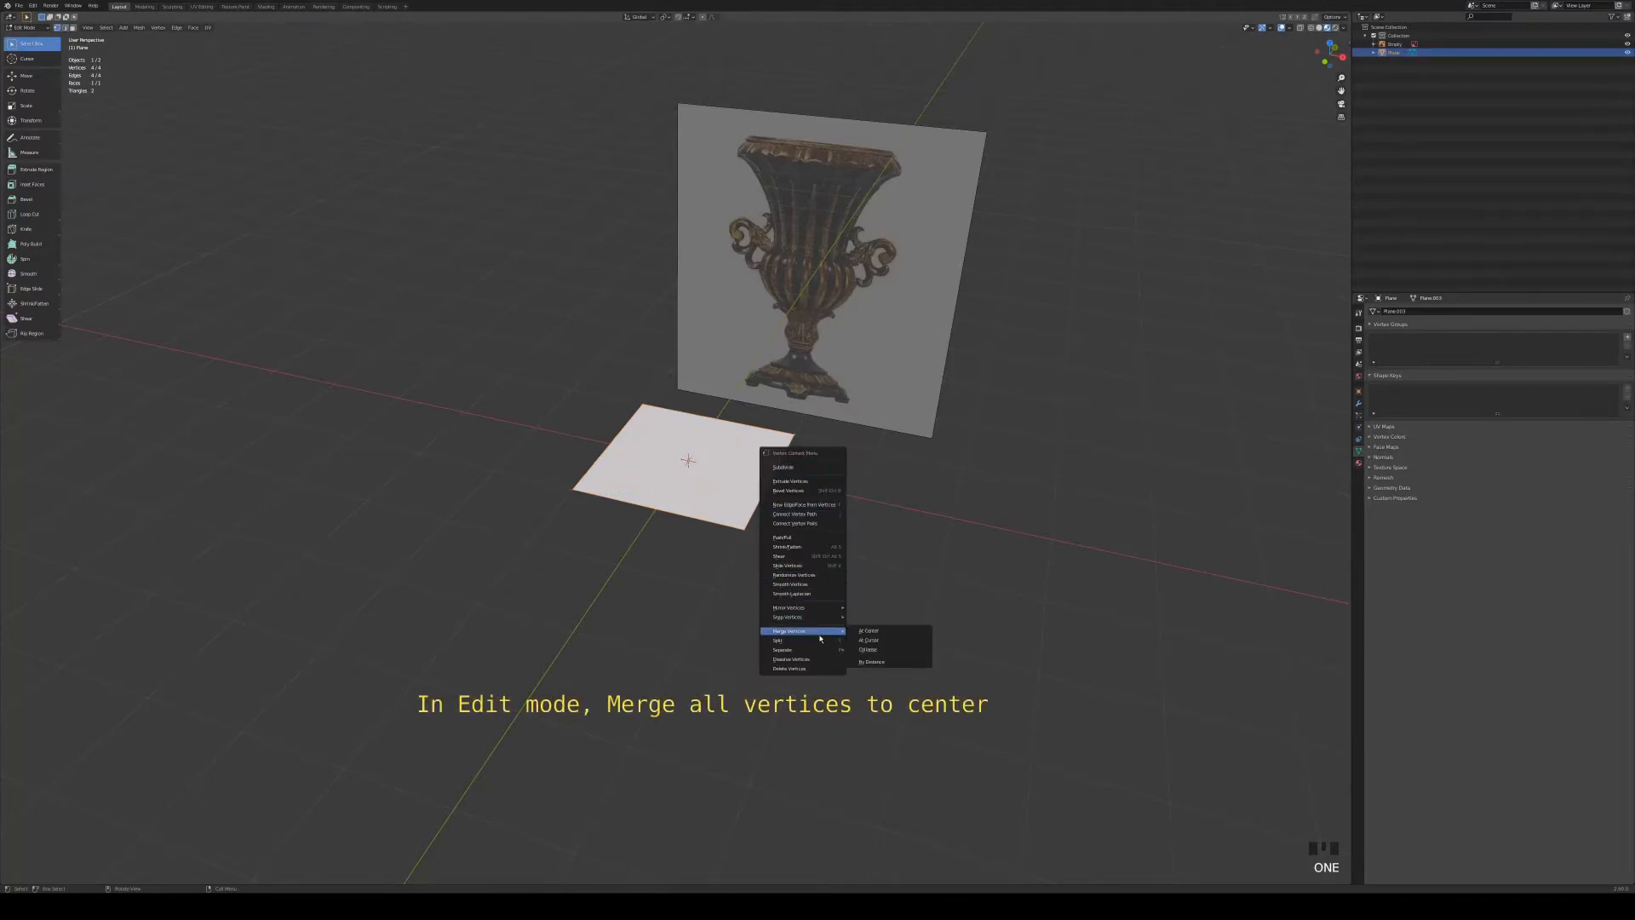
{"action": "left_click", "coordinate": [877, 631]}
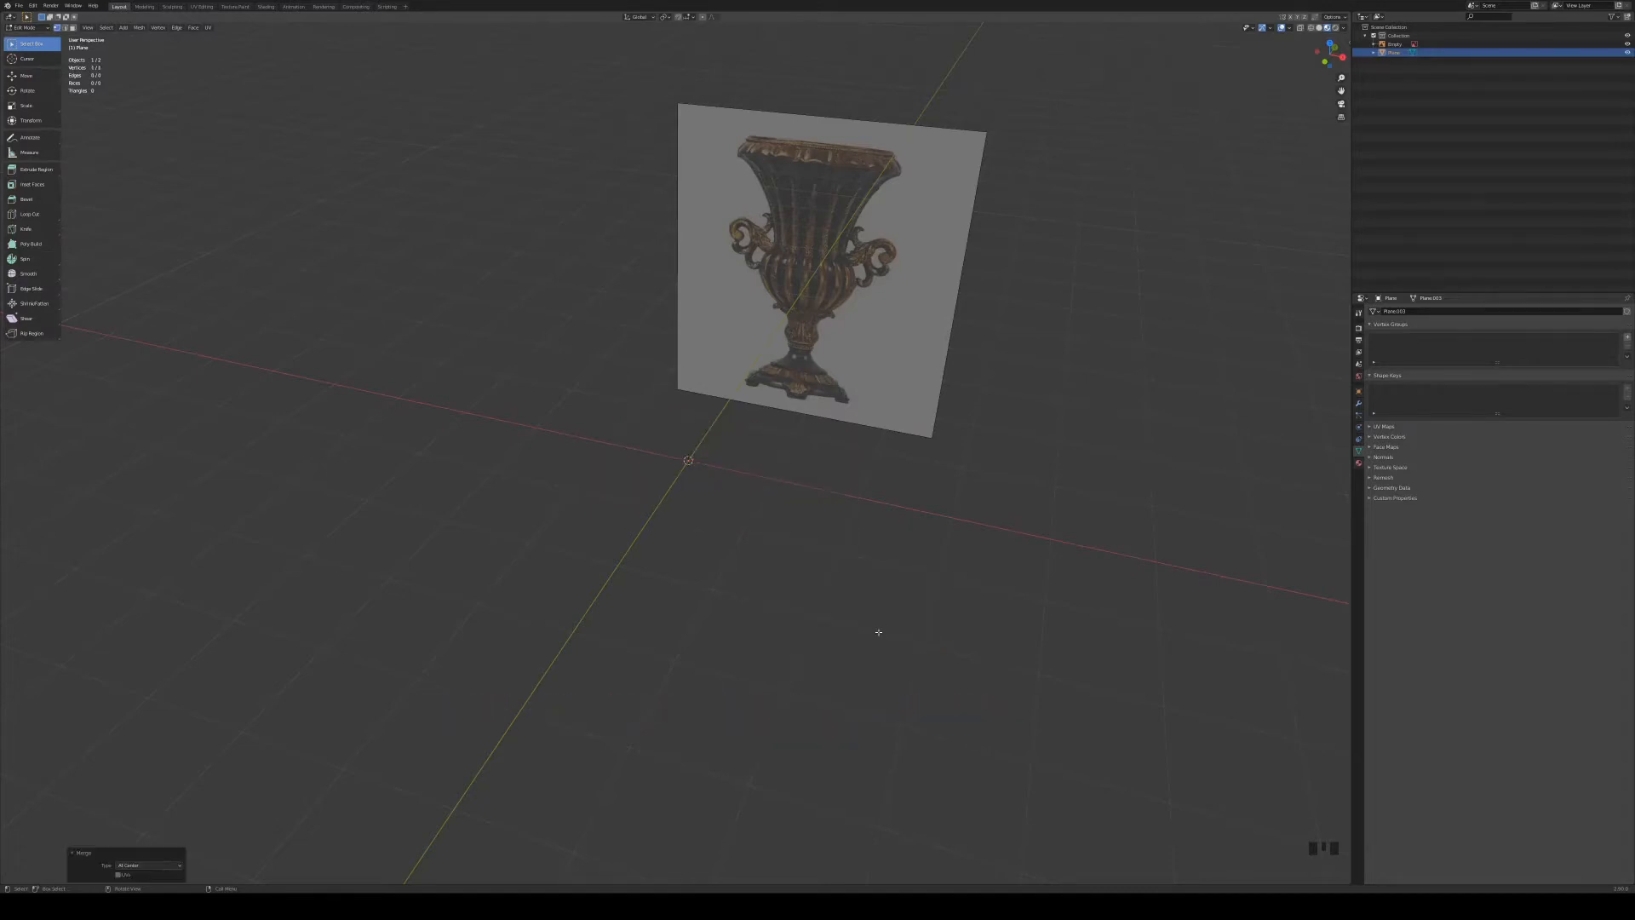
Step: In front view, move the single vertex onto the left outer edge of the vase's foot as the profile's starting point
{"action": "key", "text": "KP_1"}
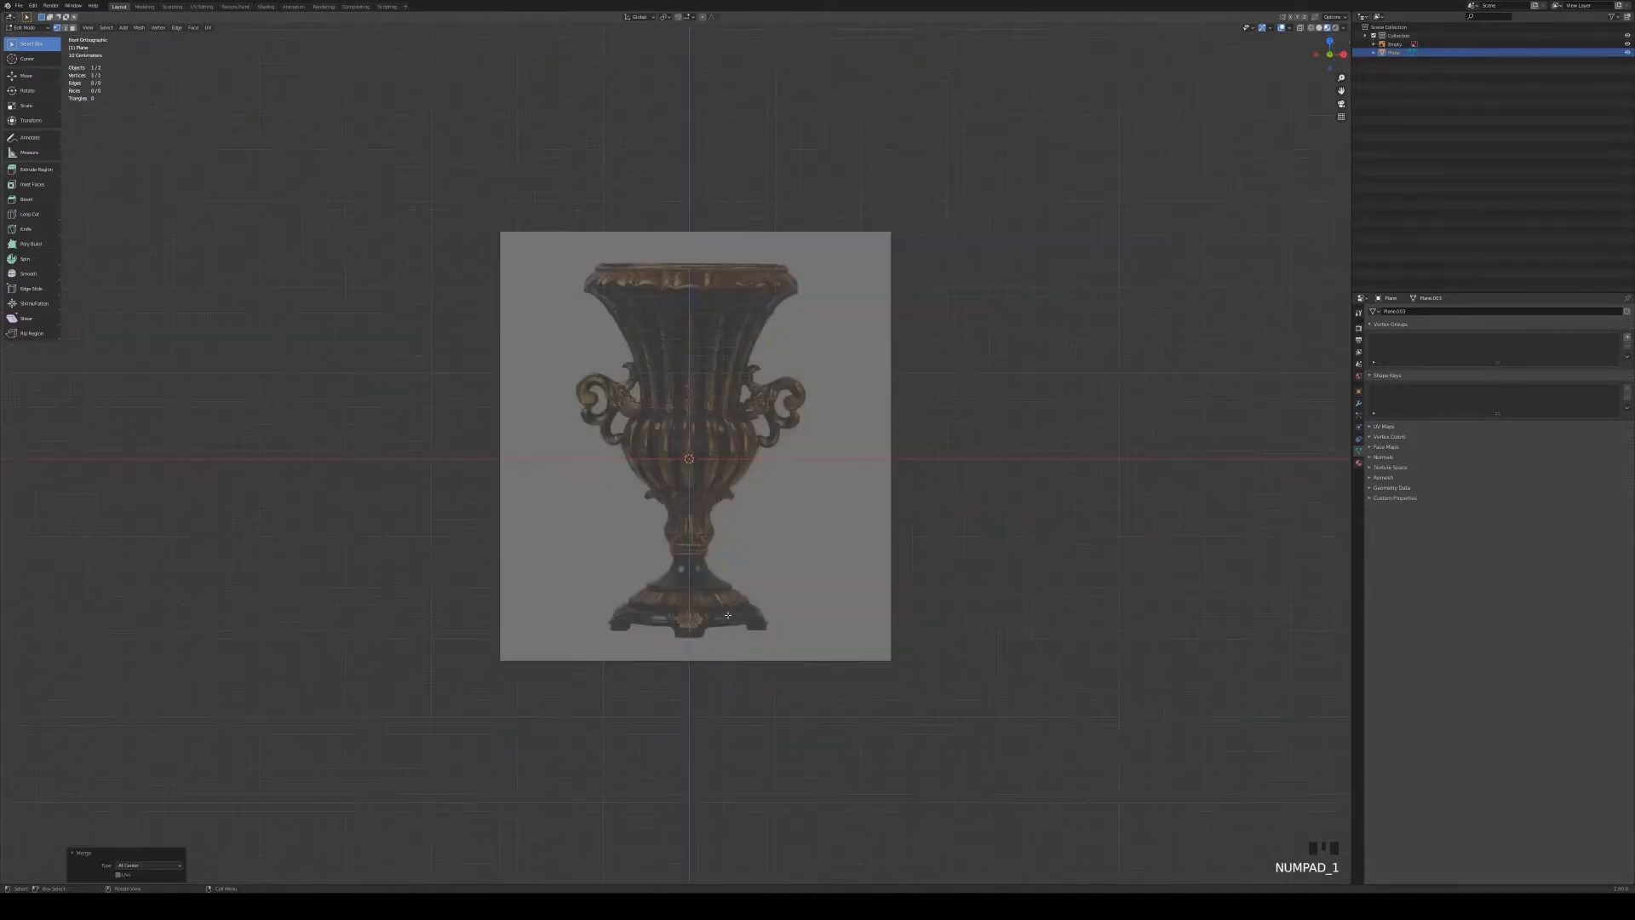
{"action": "scroll", "coordinate": [728, 615], "scroll_direction": "up", "scroll_amount": 3}
{"action": "middle_click_drag", "start_coordinate": [814, 595], "coordinate": [788, 567], "text": "shift"}
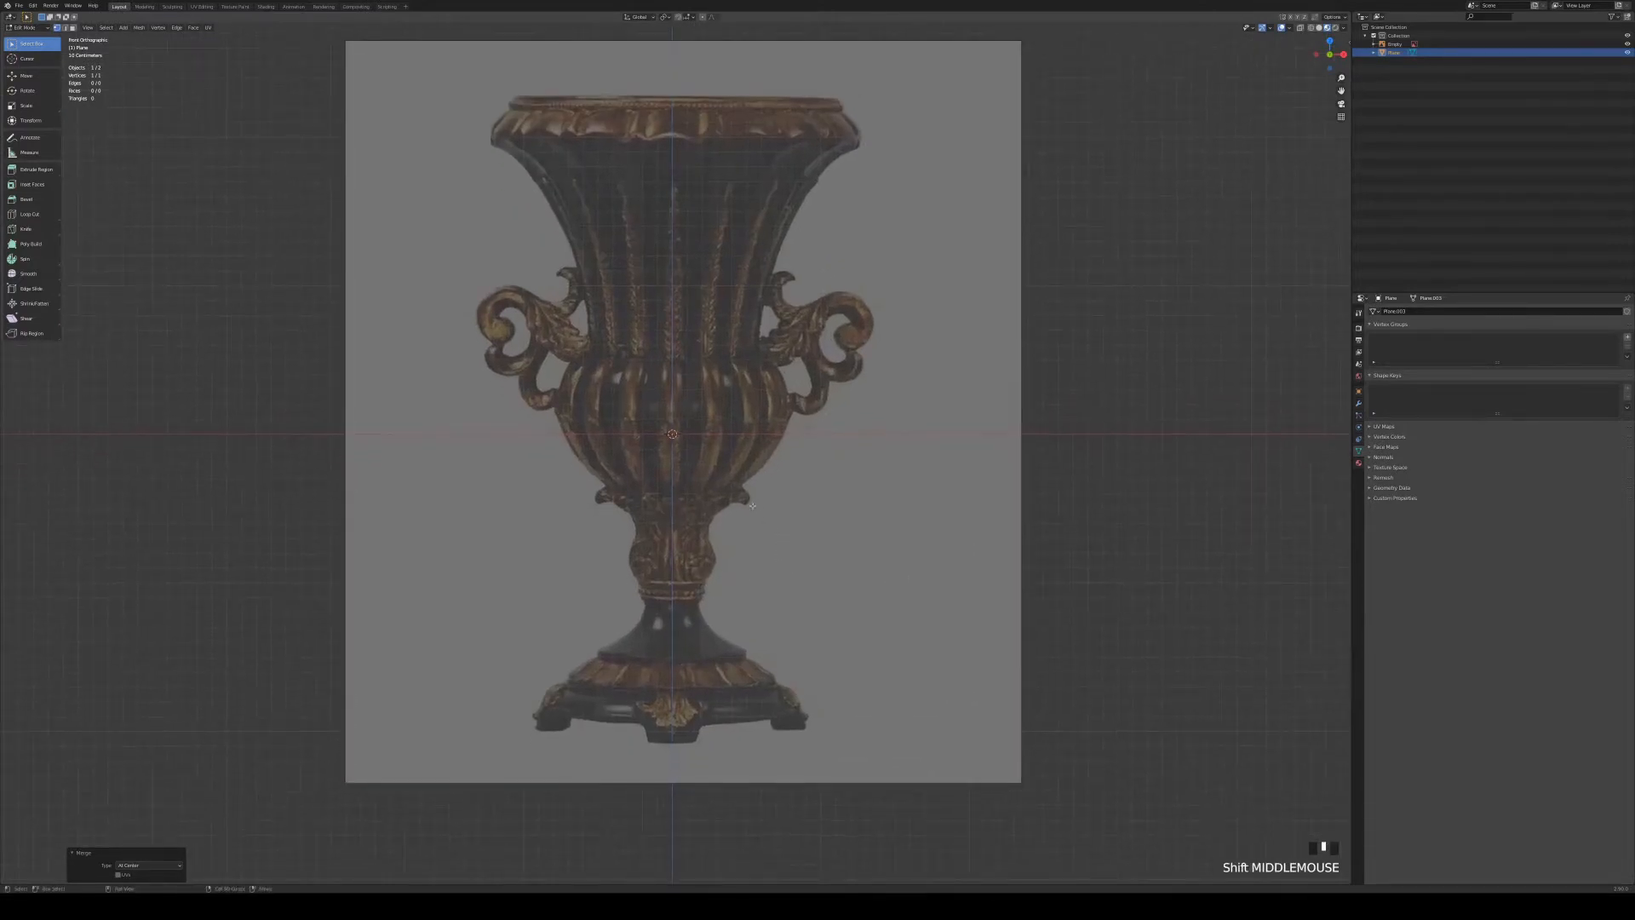
{"action": "middle_click_drag", "start_coordinate": [752, 506], "coordinate": [778, 478], "text": "shift"}
{"action": "key", "text": "g"}
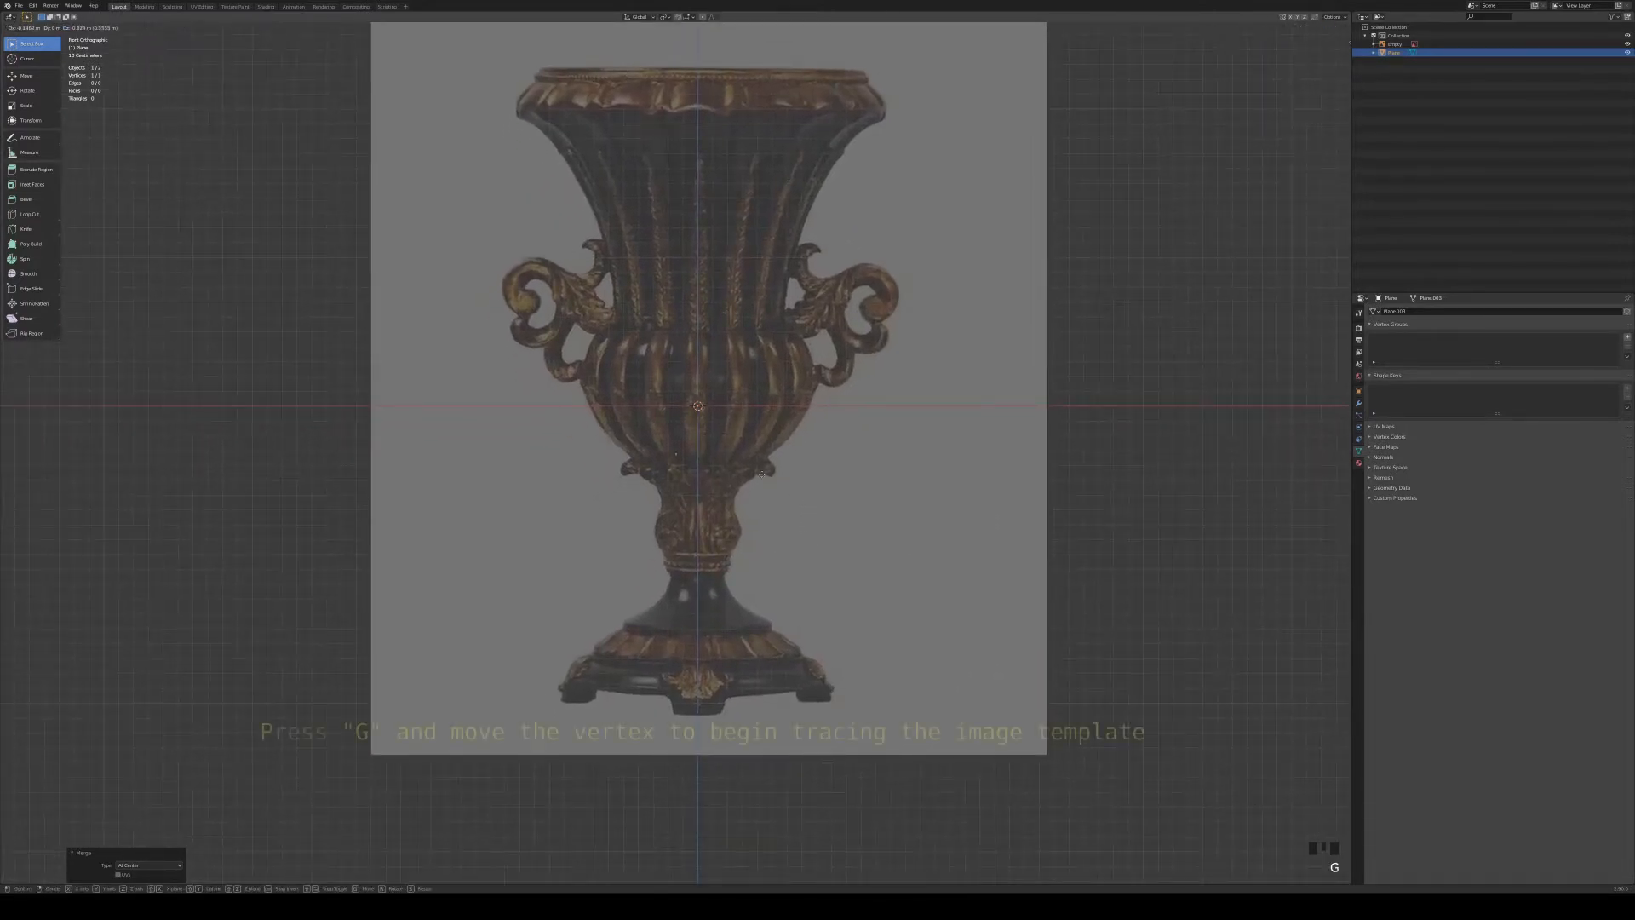
{"action": "left_click", "coordinate": [652, 688]}
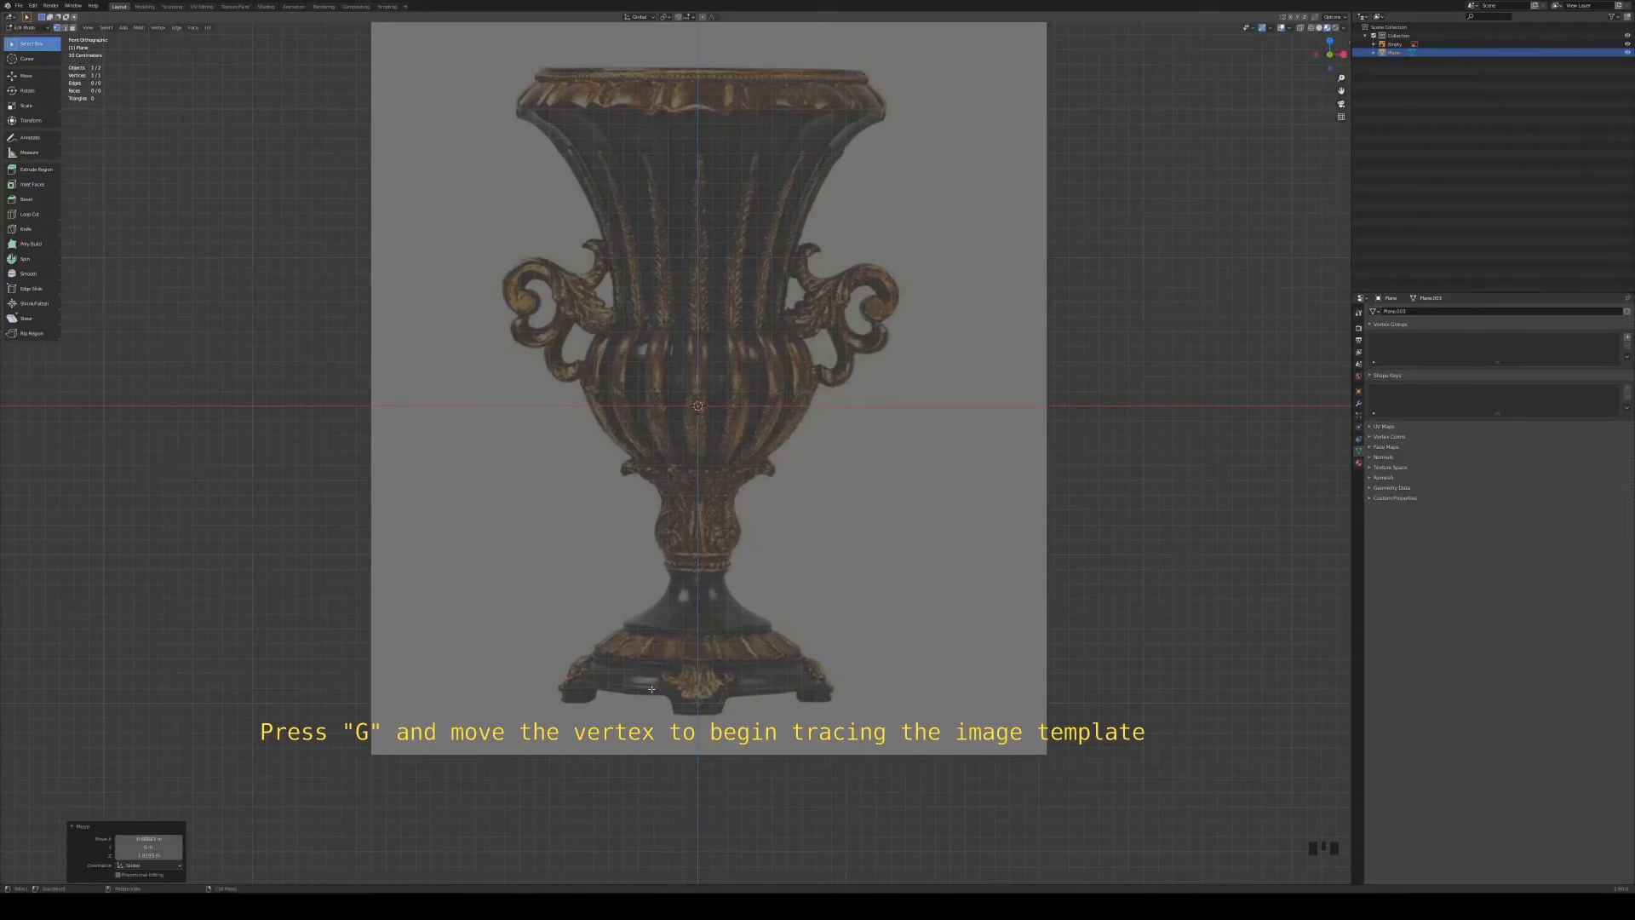
Step: Extrude the vertex repeatedly up the left edge of the vase's foot to the start of the gold leaf tier
{"action": "scroll", "coordinate": [651, 688], "scroll_direction": "up", "scroll_amount": 4}
{"action": "middle_click_drag", "start_coordinate": [654, 447], "coordinate": [701, 457], "text": "shift"}
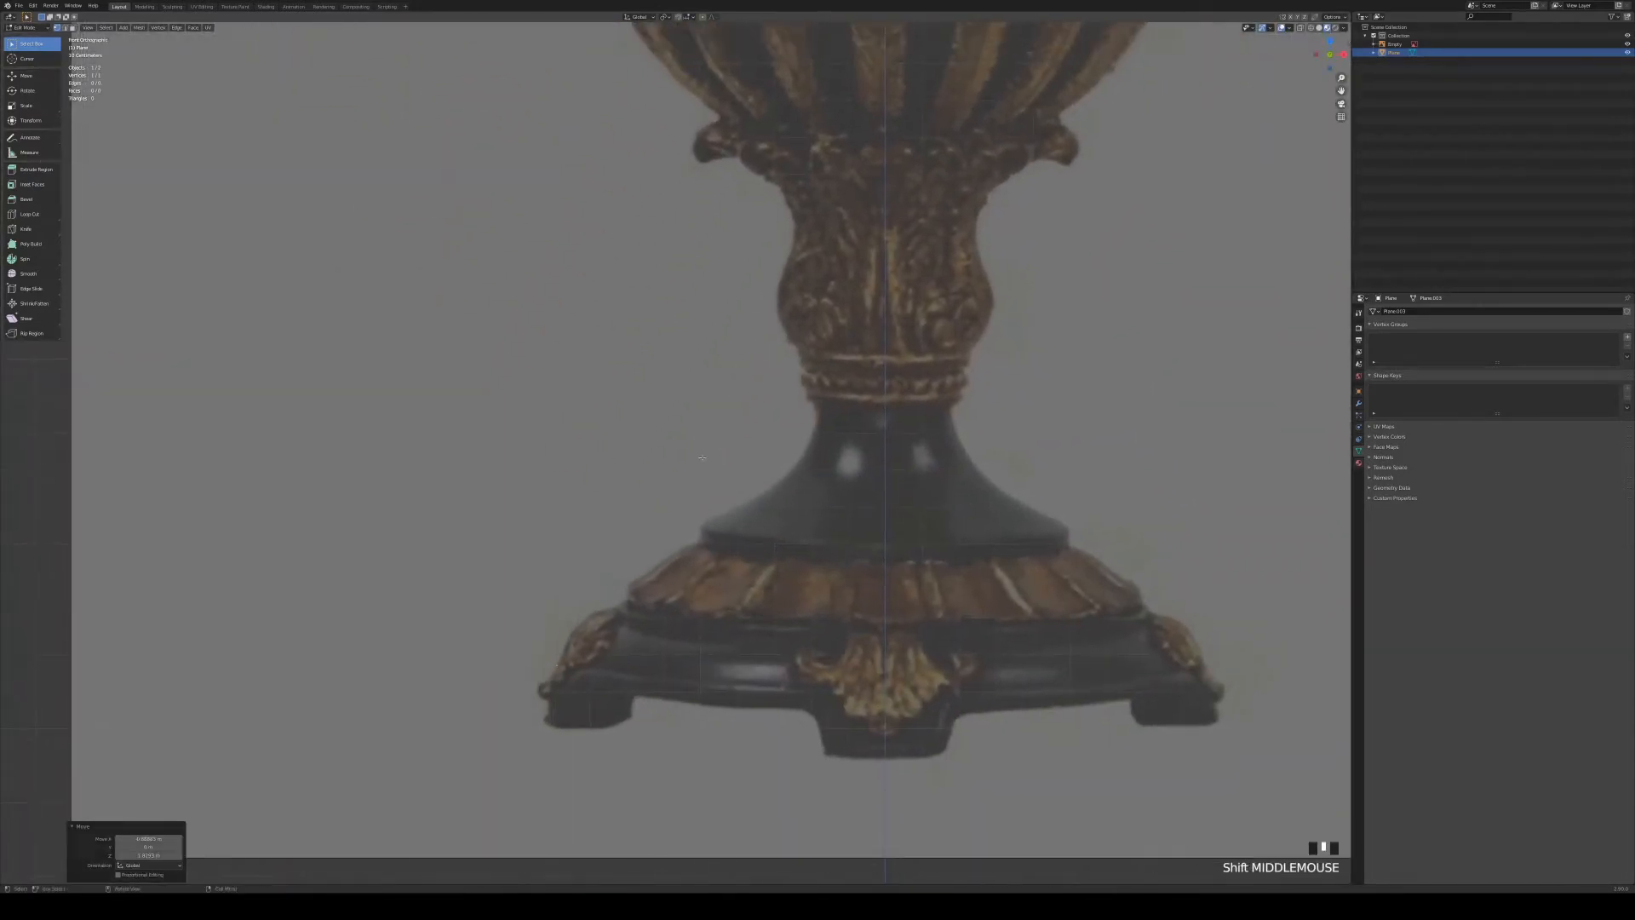
{"action": "key", "text": "e"}
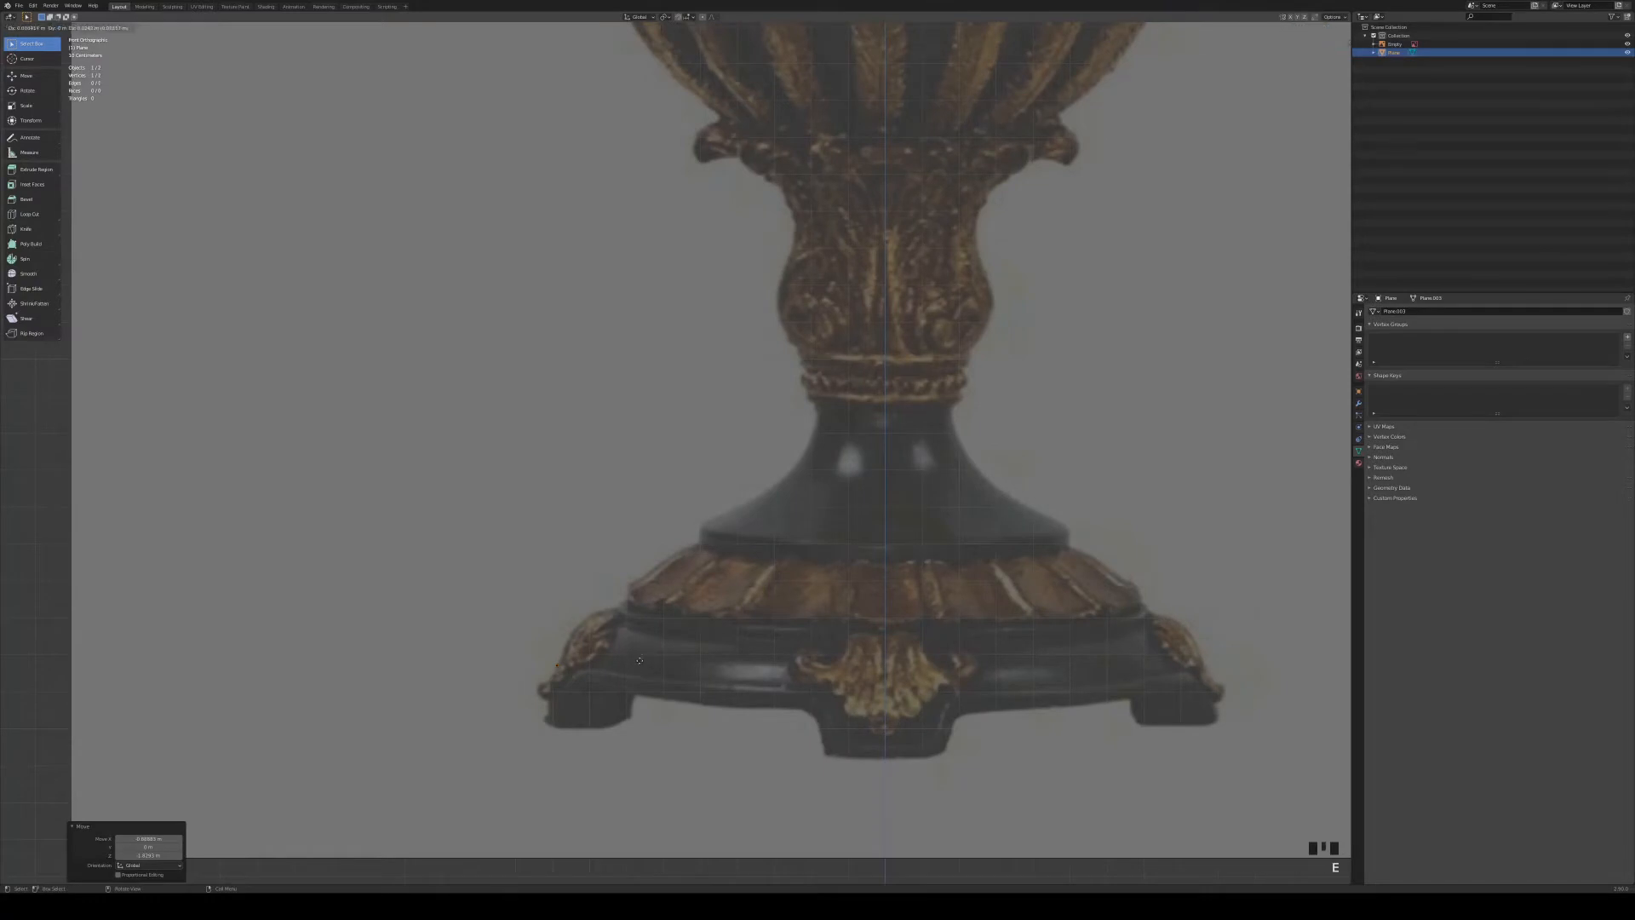
{"action": "left_click", "coordinate": [649, 639]}
{"action": "key", "text": "e"}
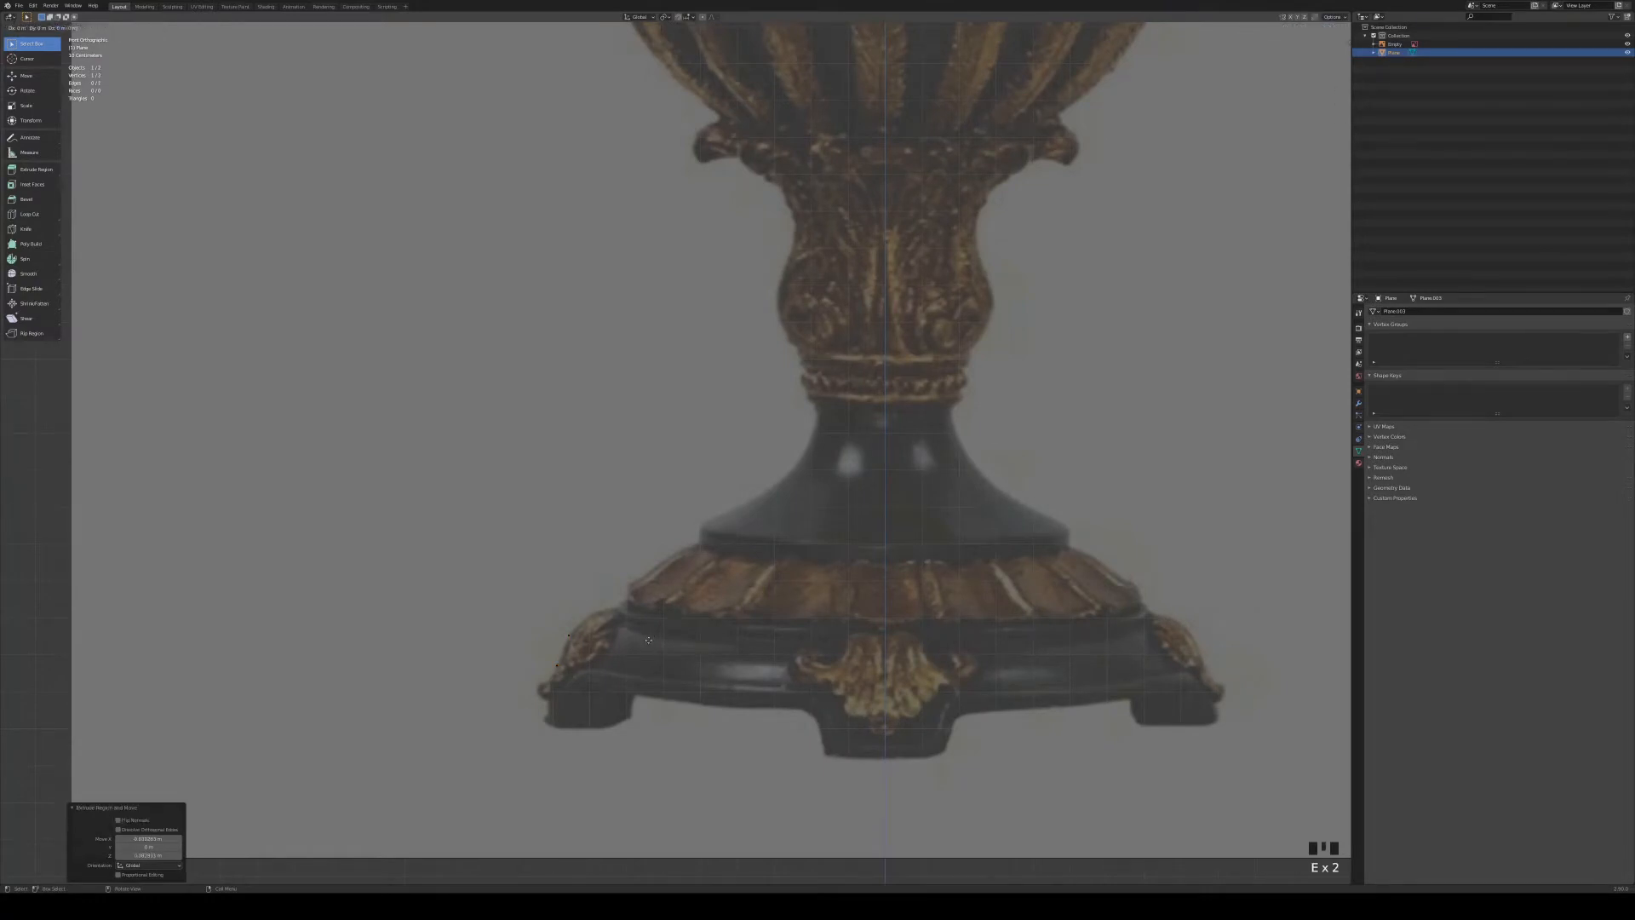
{"action": "left_click", "coordinate": [662, 623]}
{"action": "key", "text": "e"}
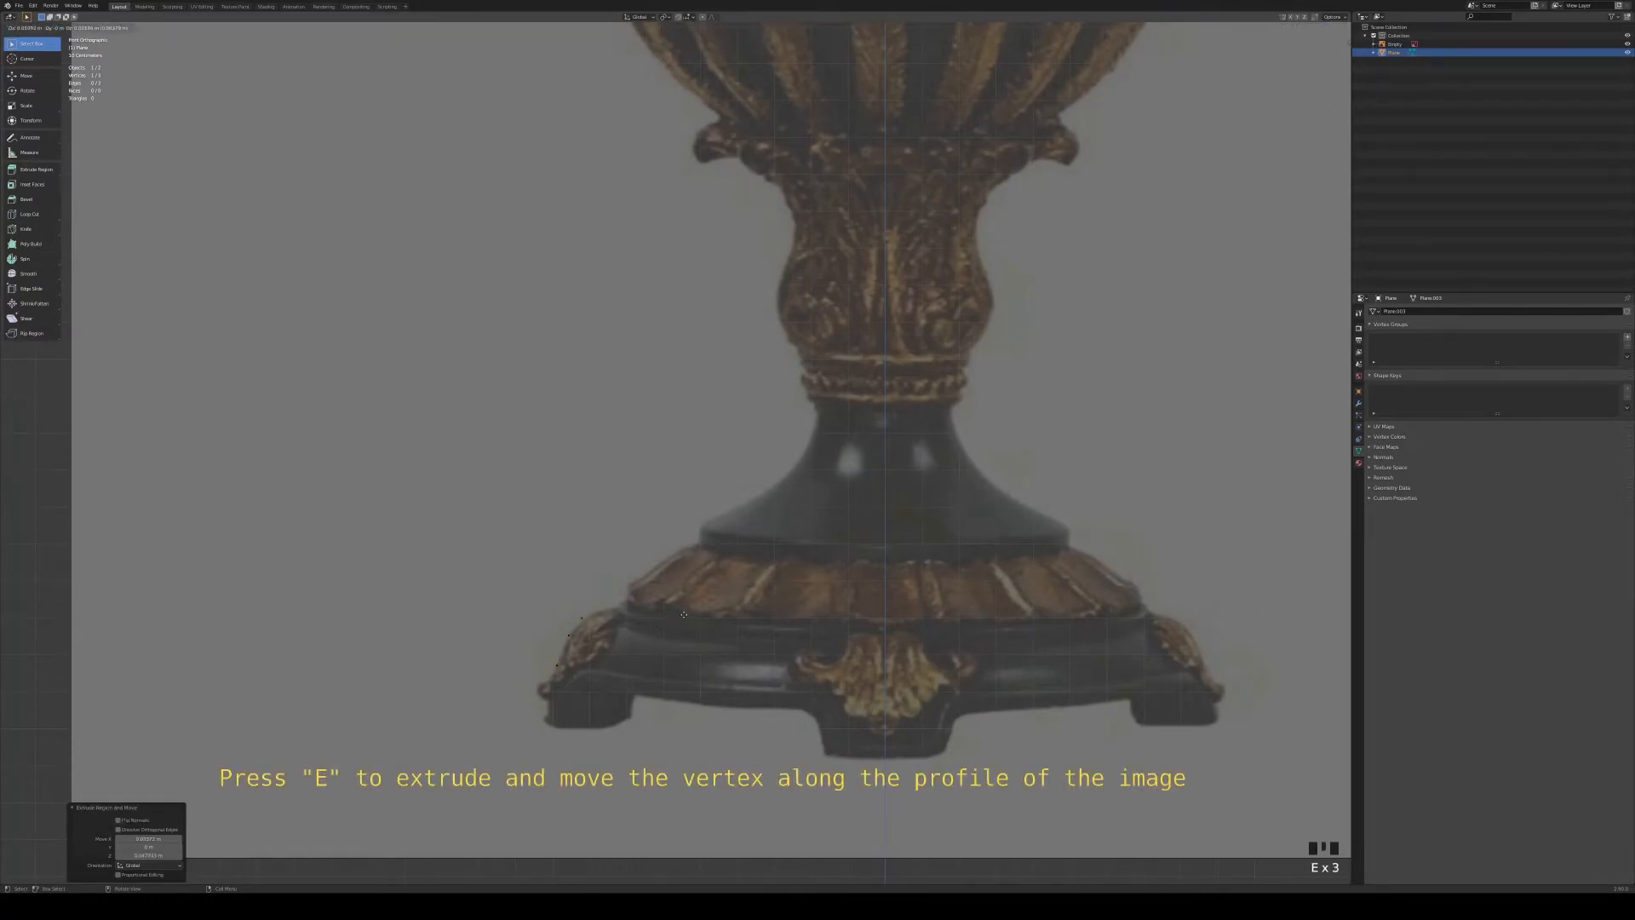
{"action": "left_click", "coordinate": [677, 615]}
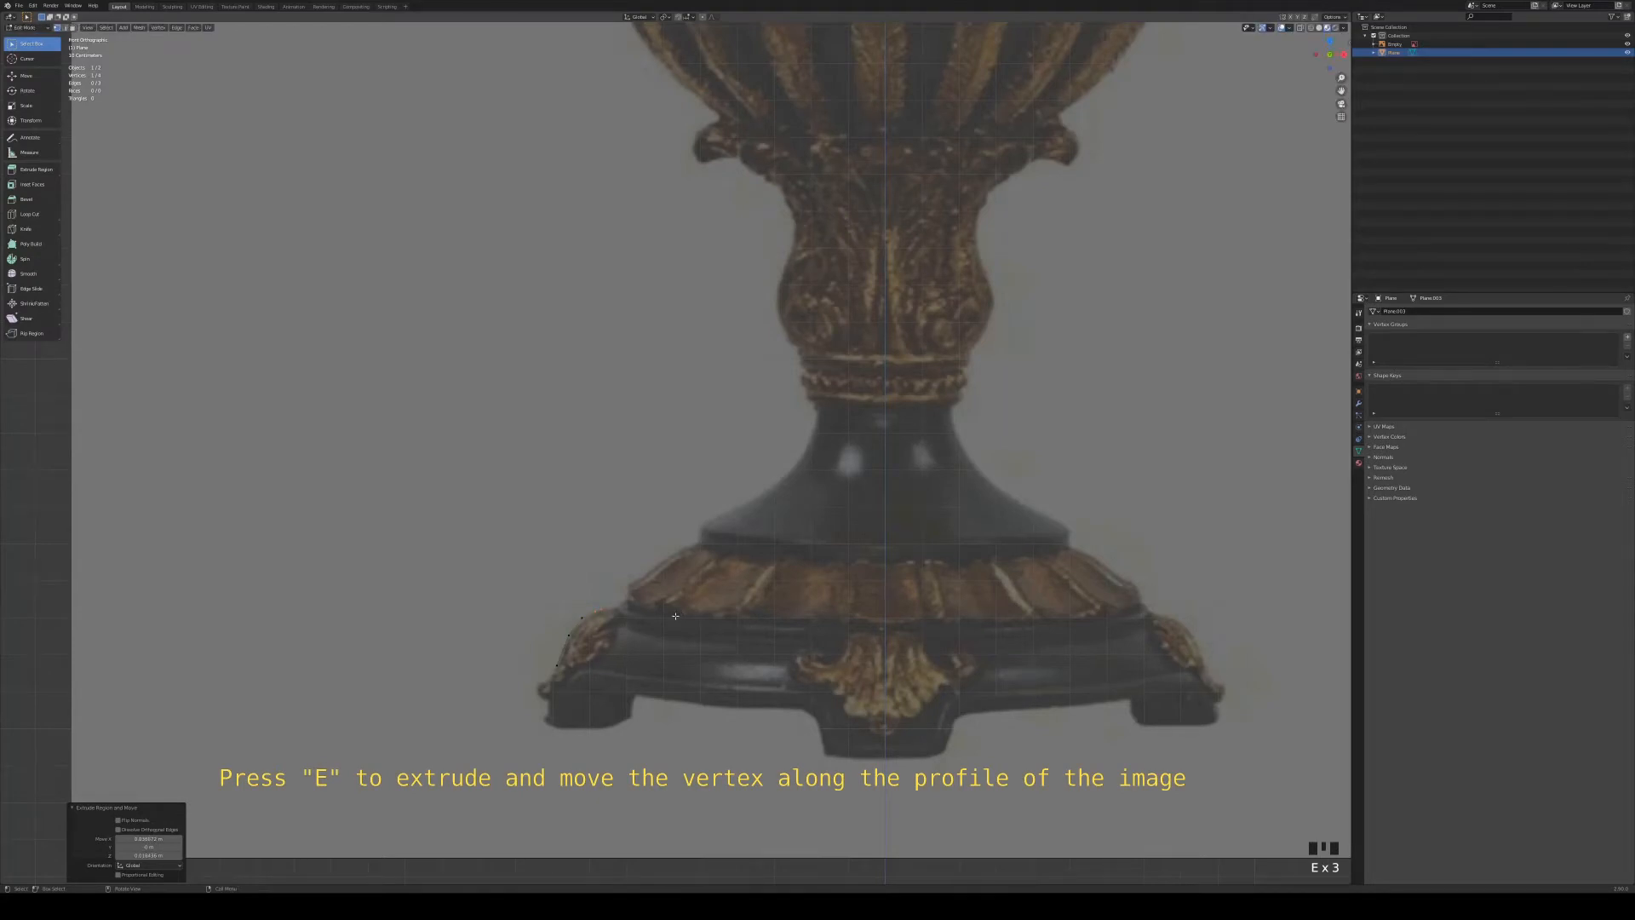
{"action": "key", "text": "e"}
{"action": "left_click", "coordinate": [695, 613]}
Step: Continue extruding vertices up the left edge of the gold leaf tier toward the black flared pedestal
{"action": "key", "text": "e"}
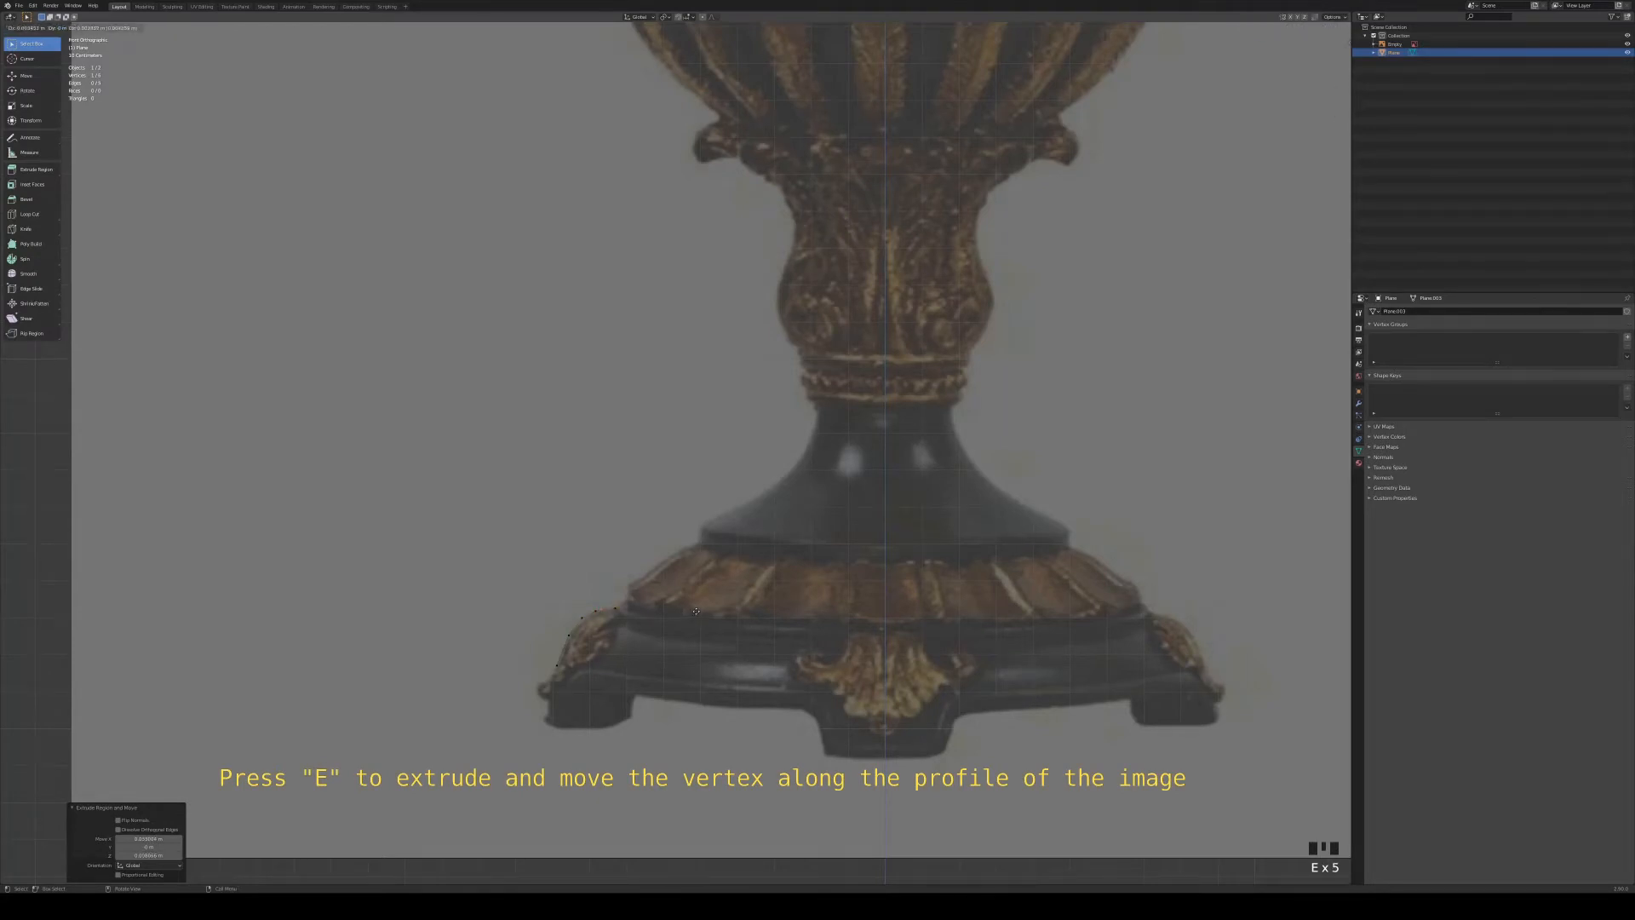
{"action": "left_click", "coordinate": [697, 606]}
{"action": "key", "text": "e"}
{"action": "left_click", "coordinate": [709, 598]}
{"action": "key", "text": "e"}
{"action": "left_click", "coordinate": [714, 582]}
{"action": "key", "text": "e"}
{"action": "left_click", "coordinate": [726, 575]}
{"action": "key", "text": "e"}
{"action": "left_click", "coordinate": [772, 543]}
Step: Extrude vertices along the left curve of the black flared pedestal up to its narrow neck
{"action": "key", "text": "e"}
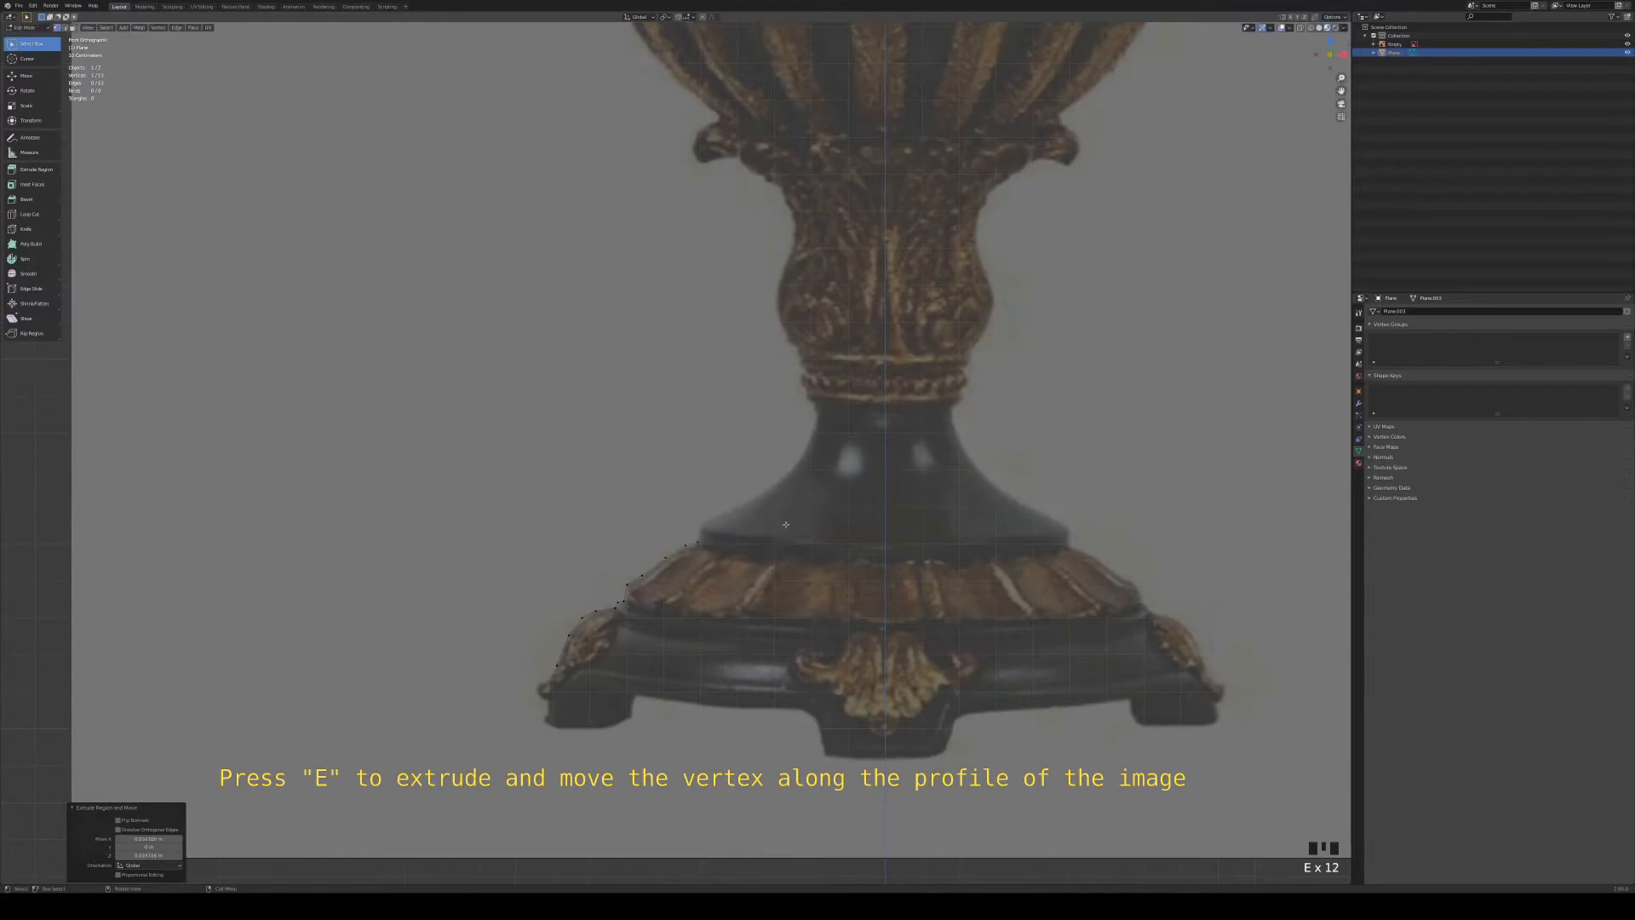
{"action": "left_click", "coordinate": [783, 524]}
{"action": "key", "text": "e"}
{"action": "left_click", "coordinate": [850, 491]}
{"action": "key", "text": "e"}
{"action": "left_click", "coordinate": [878, 438]}
{"action": "middle_click_drag", "start_coordinate": [870, 418], "coordinate": [762, 592], "text": "shift"}
{"action": "key", "text": "e"}
{"action": "left_click", "coordinate": [778, 566]}
{"action": "key", "text": "e"}
{"action": "left_click", "coordinate": [783, 540]}
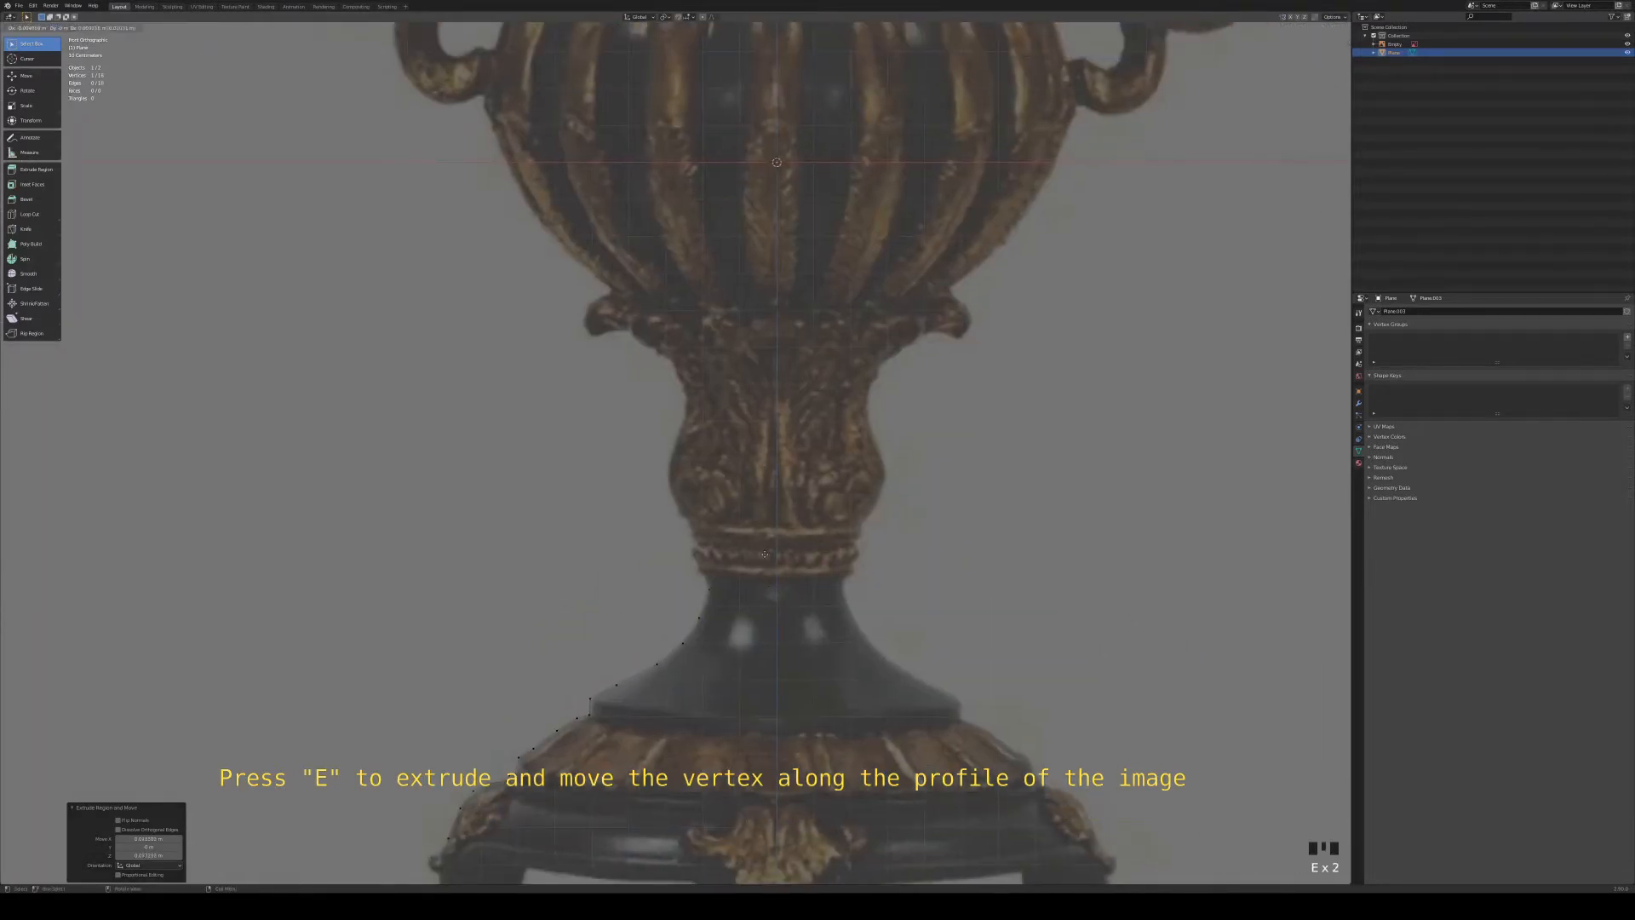
Step: Extrude vertices around the lower edge of the ring band above the pedestal and adjust the last vertex's position
{"action": "key", "text": "e"}
{"action": "left_click", "coordinate": [775, 536]}
{"action": "key", "text": "e"}
{"action": "left_click", "coordinate": [768, 531]}
{"action": "left_click", "coordinate": [748, 515]}
{"action": "scroll", "coordinate": [748, 515], "scroll_direction": "up", "scroll_amount": 6}
{"action": "middle_click_drag", "start_coordinate": [696, 767], "coordinate": [681, 599], "text": "shift"}
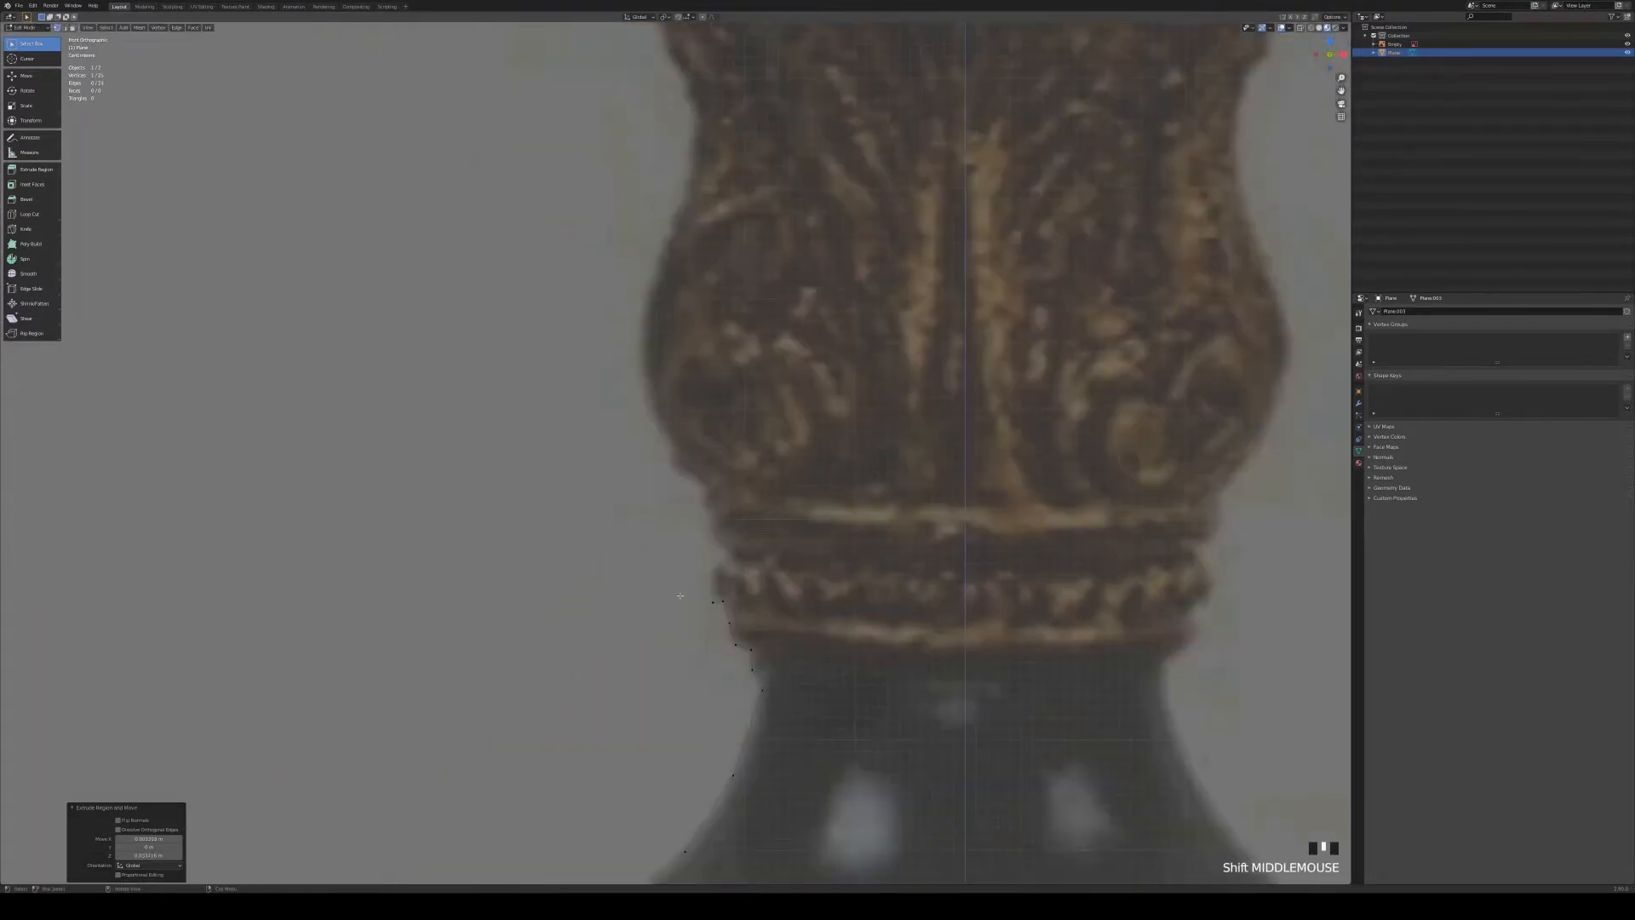
{"action": "key", "text": "g"}
{"action": "left_click", "coordinate": [681, 598]}
{"action": "left_click", "coordinate": [681, 599]}
Step: Extrude vertices up the left edge of the ring band to the base of the ornate stem bulge
{"action": "scroll", "coordinate": [762, 490], "scroll_direction": "down", "scroll_amount": 4}
{"action": "middle_click_drag", "start_coordinate": [762, 490], "coordinate": [767, 533], "text": "shift"}
{"action": "key", "text": "e"}
{"action": "left_click", "coordinate": [758, 530]}
{"action": "key", "text": "e"}
{"action": "left_click", "coordinate": [767, 524]}
{"action": "key", "text": "e"}
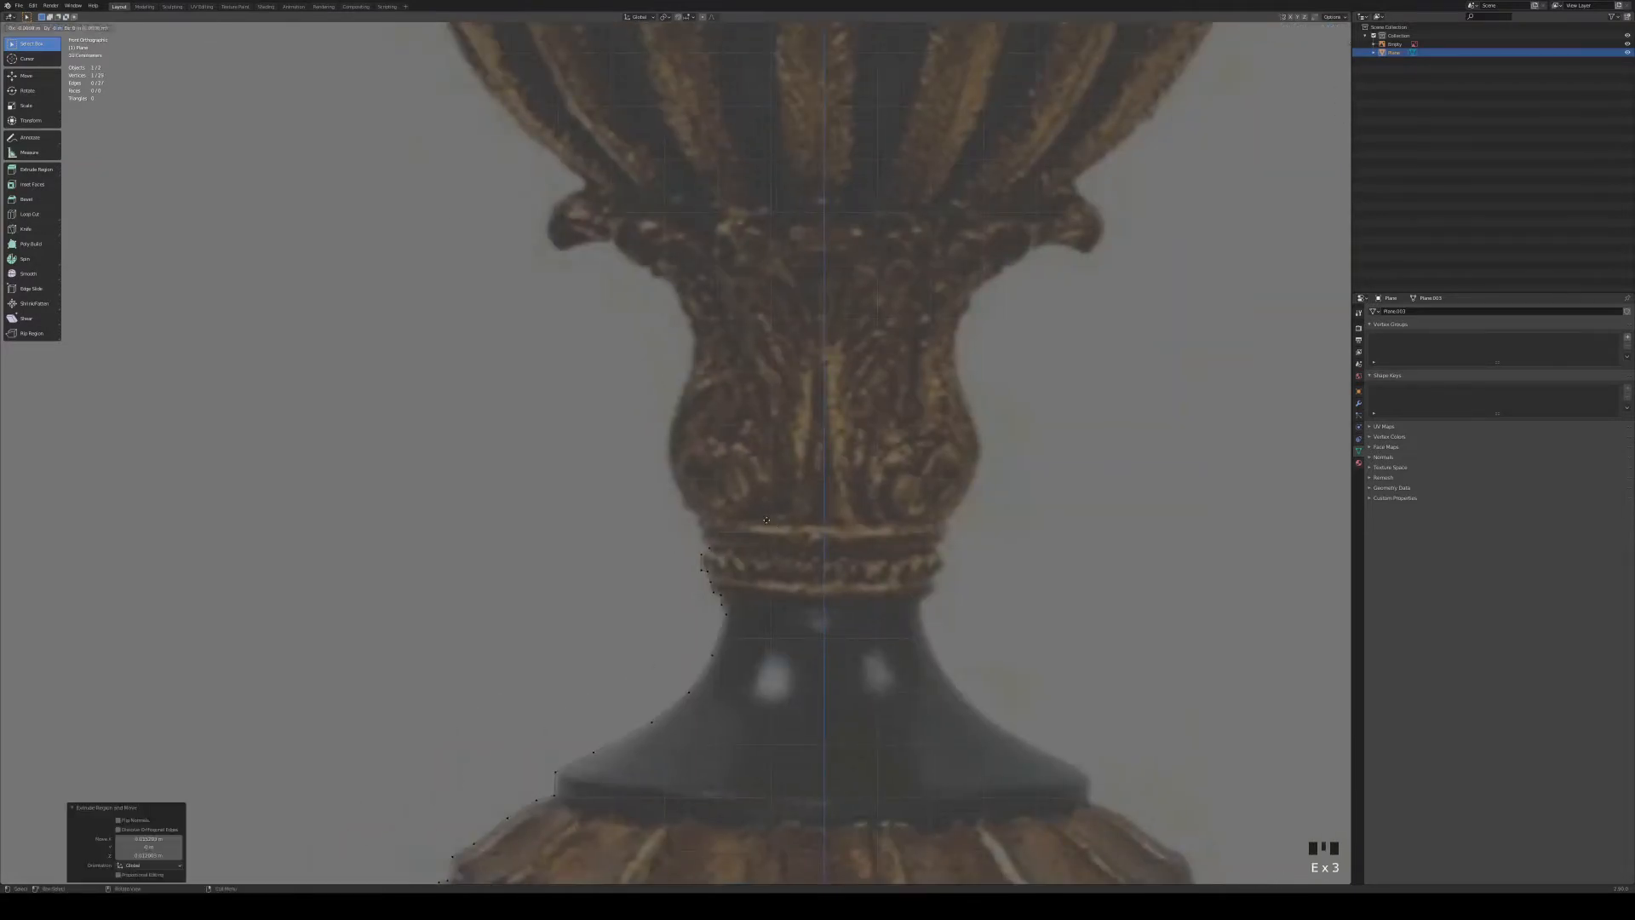
{"action": "left_click", "coordinate": [760, 499]}
{"action": "key", "text": "e"}
{"action": "left_click", "coordinate": [760, 491]}
Step: Trace the left curve of the ornate stem bulge with extruded vertices, up to where the stem narrows
{"action": "key", "text": "e"}
{"action": "left_click", "coordinate": [744, 478]}
{"action": "key", "text": "e"}
{"action": "left_click", "coordinate": [736, 461]}
{"action": "key", "text": "e"}
{"action": "left_click", "coordinate": [743, 369]}
{"action": "middle_click_drag", "start_coordinate": [743, 369], "coordinate": [795, 624], "text": "shift"}
{"action": "key", "text": "e"}
{"action": "left_click", "coordinate": [805, 602]}
{"action": "key", "text": "e"}
{"action": "left_click", "coordinate": [811, 570]}
{"action": "key", "text": "e"}
{"action": "left_click", "coordinate": [812, 542]}
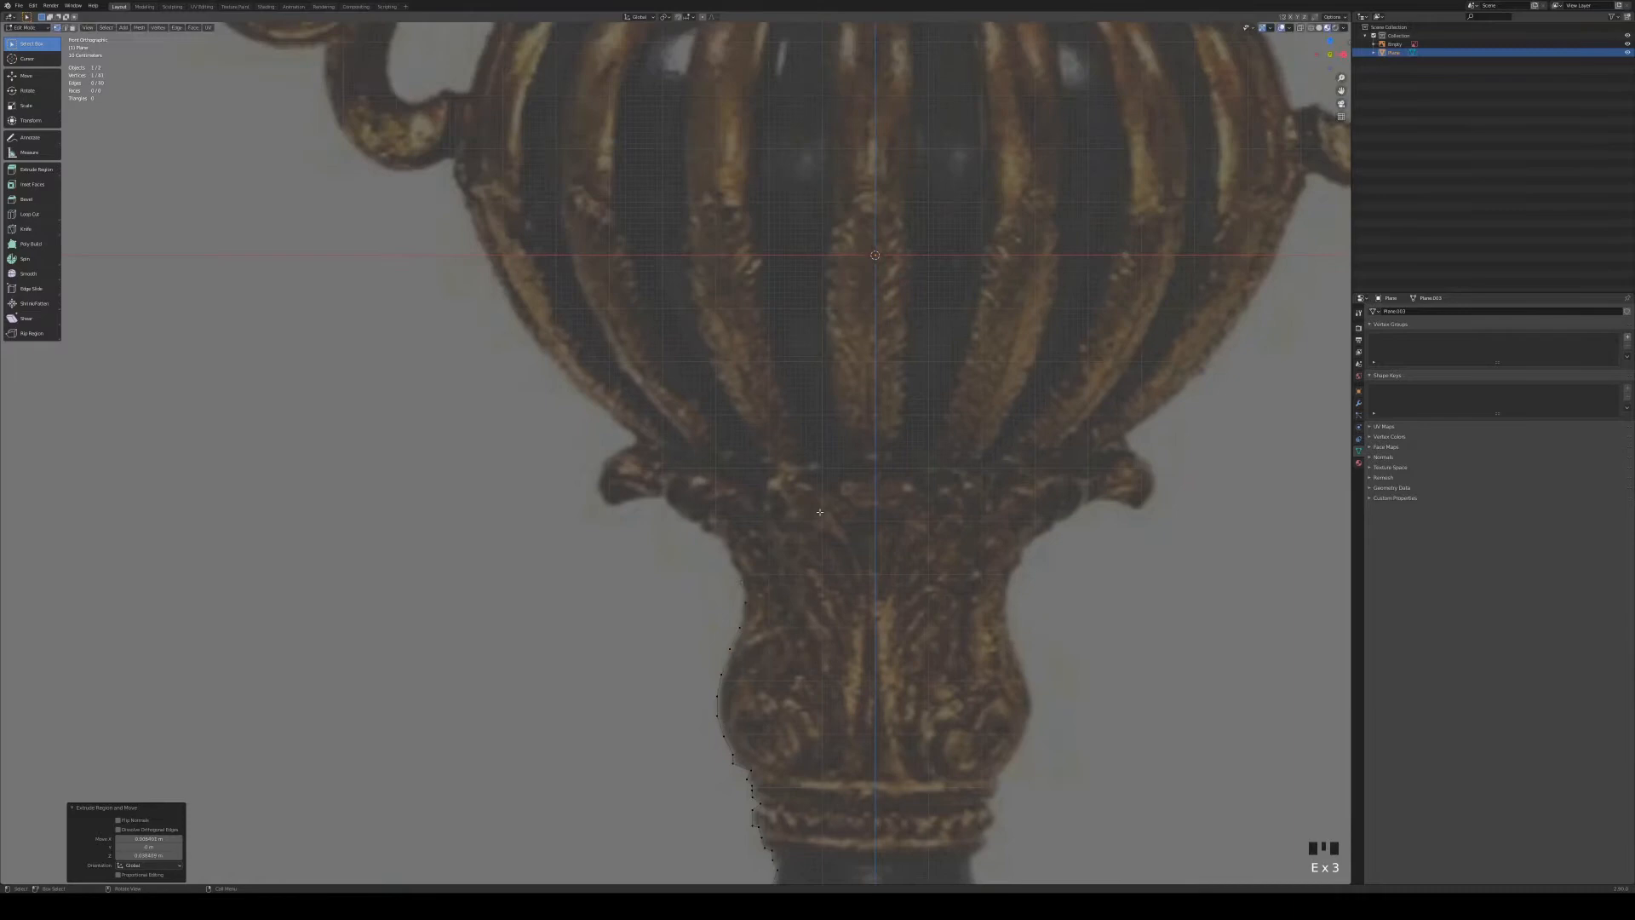
Step: Extrude vertices outward along the flare at the top of the stem, toward the leaf collar beneath the bowl
{"action": "key", "text": "e"}
{"action": "left_click", "coordinate": [797, 464]}
{"action": "key", "text": "e"}
{"action": "left_click", "coordinate": [784, 459]}
{"action": "key", "text": "e"}
{"action": "left_click", "coordinate": [771, 455]}
{"action": "key", "text": "e"}
{"action": "left_click", "coordinate": [767, 449]}
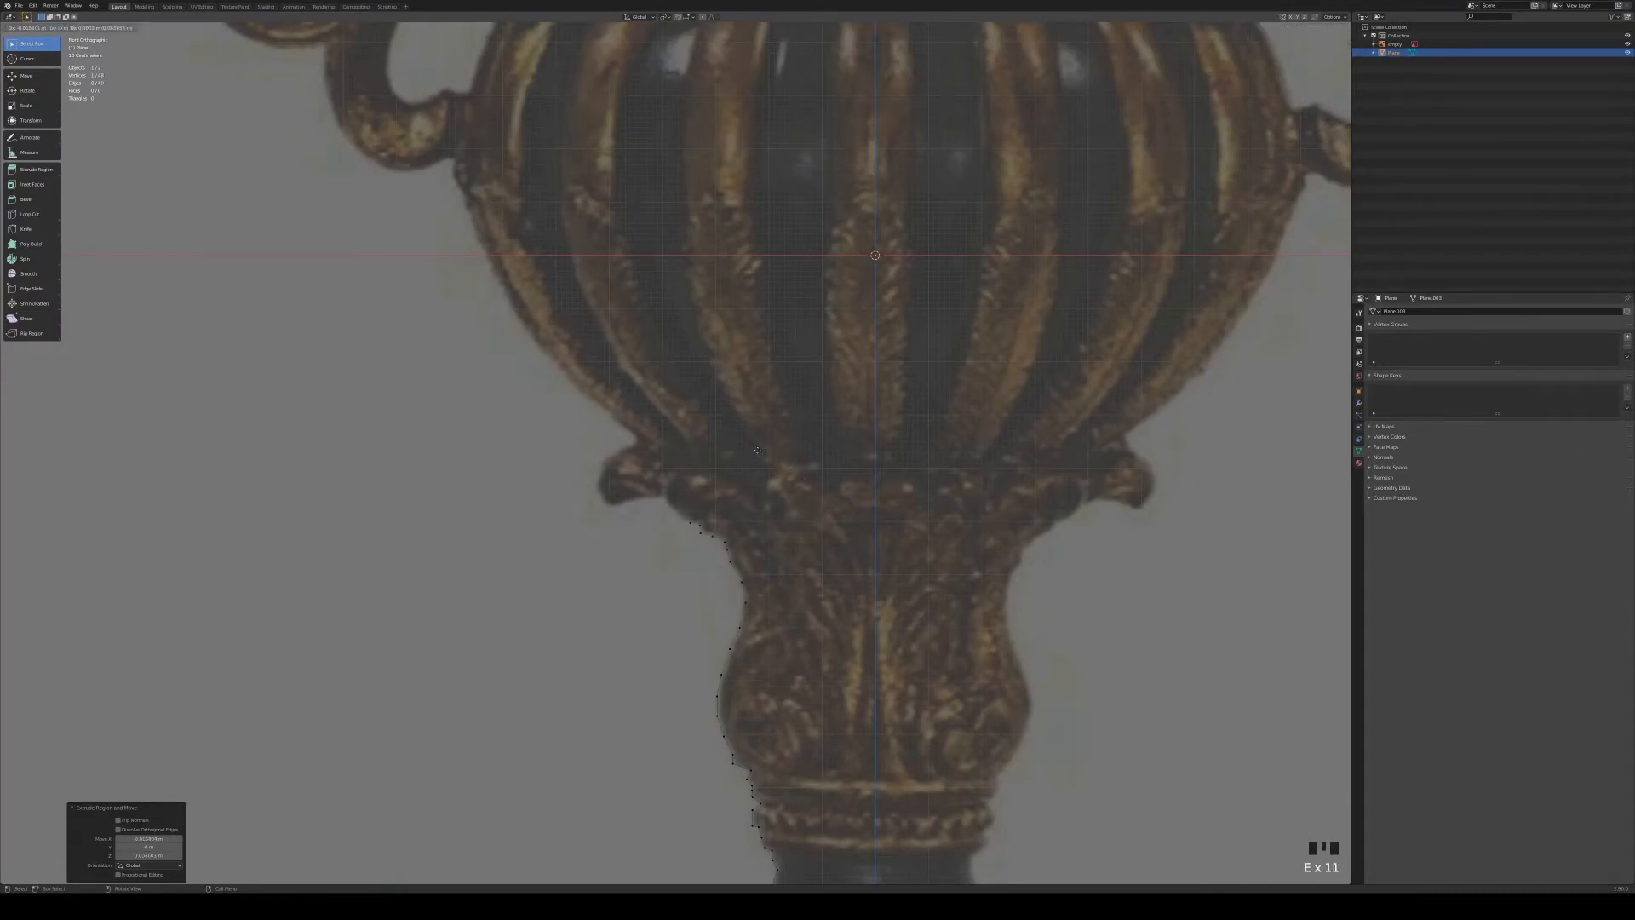
Step: Extrude vertices around the tip of the leaf collar and back in to the bottom of the bowl
{"action": "left_click", "coordinate": [693, 426]}
{"action": "key", "text": "e"}
{"action": "left_click", "coordinate": [663, 426]}
{"action": "key", "text": "e"}
{"action": "left_click", "coordinate": [655, 386]}
{"action": "key", "text": "e"}
Step: Extrude vertices up the left edge of the lower bowl toward the base of the handle
{"action": "left_click", "coordinate": [690, 350]}
{"action": "key", "text": "e"}
{"action": "left_click", "coordinate": [657, 310]}
{"action": "key", "text": "e"}
{"action": "left_click", "coordinate": [627, 280]}
{"action": "key", "text": "e"}
{"action": "left_click", "coordinate": [605, 243]}
{"action": "middle_click_drag", "start_coordinate": [605, 243], "coordinate": [880, 627], "text": "shift"}
Step: Trace the upper left curve of the bowl, past the handle, with extruded vertices up to the vase's waist
{"action": "key", "text": "e"}
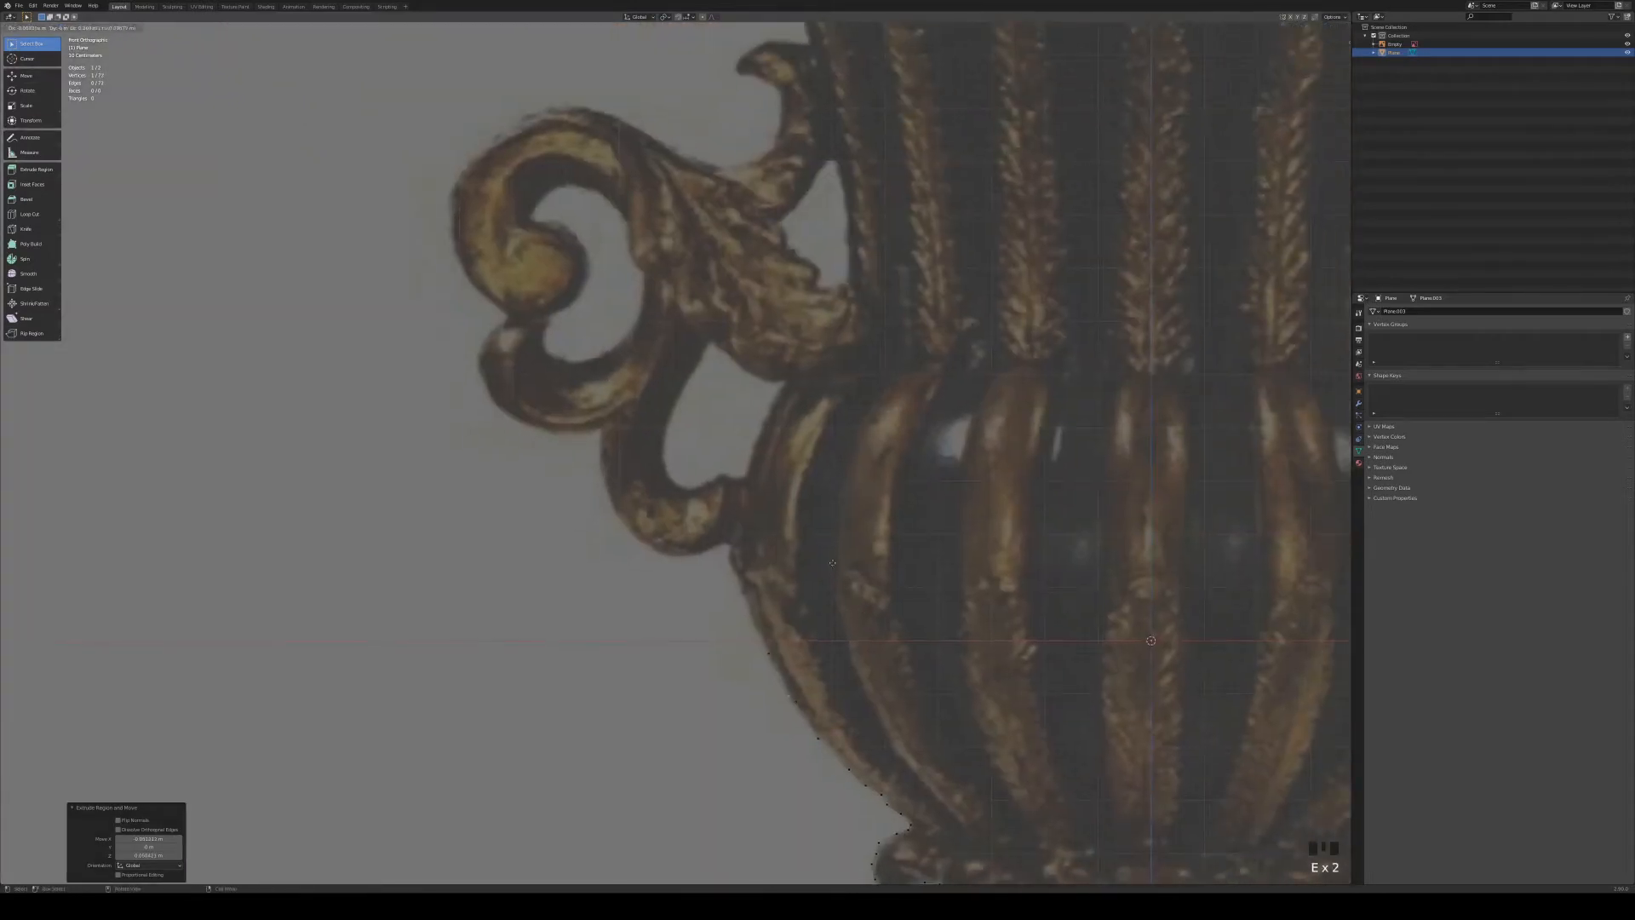
{"action": "key", "text": "e"}
{"action": "left_click", "coordinate": [814, 377]}
{"action": "key", "text": "e"}
{"action": "left_click", "coordinate": [837, 316]}
{"action": "key", "text": "e"}
{"action": "left_click", "coordinate": [861, 286]}
Step: Extrude vertices from the waist up the left edge of the flared body and around the underside of the rim
{"action": "middle_click_drag", "start_coordinate": [861, 286], "coordinate": [706, 583], "text": "shift"}
{"action": "scroll", "coordinate": [706, 583], "scroll_direction": "down", "scroll_amount": 3}
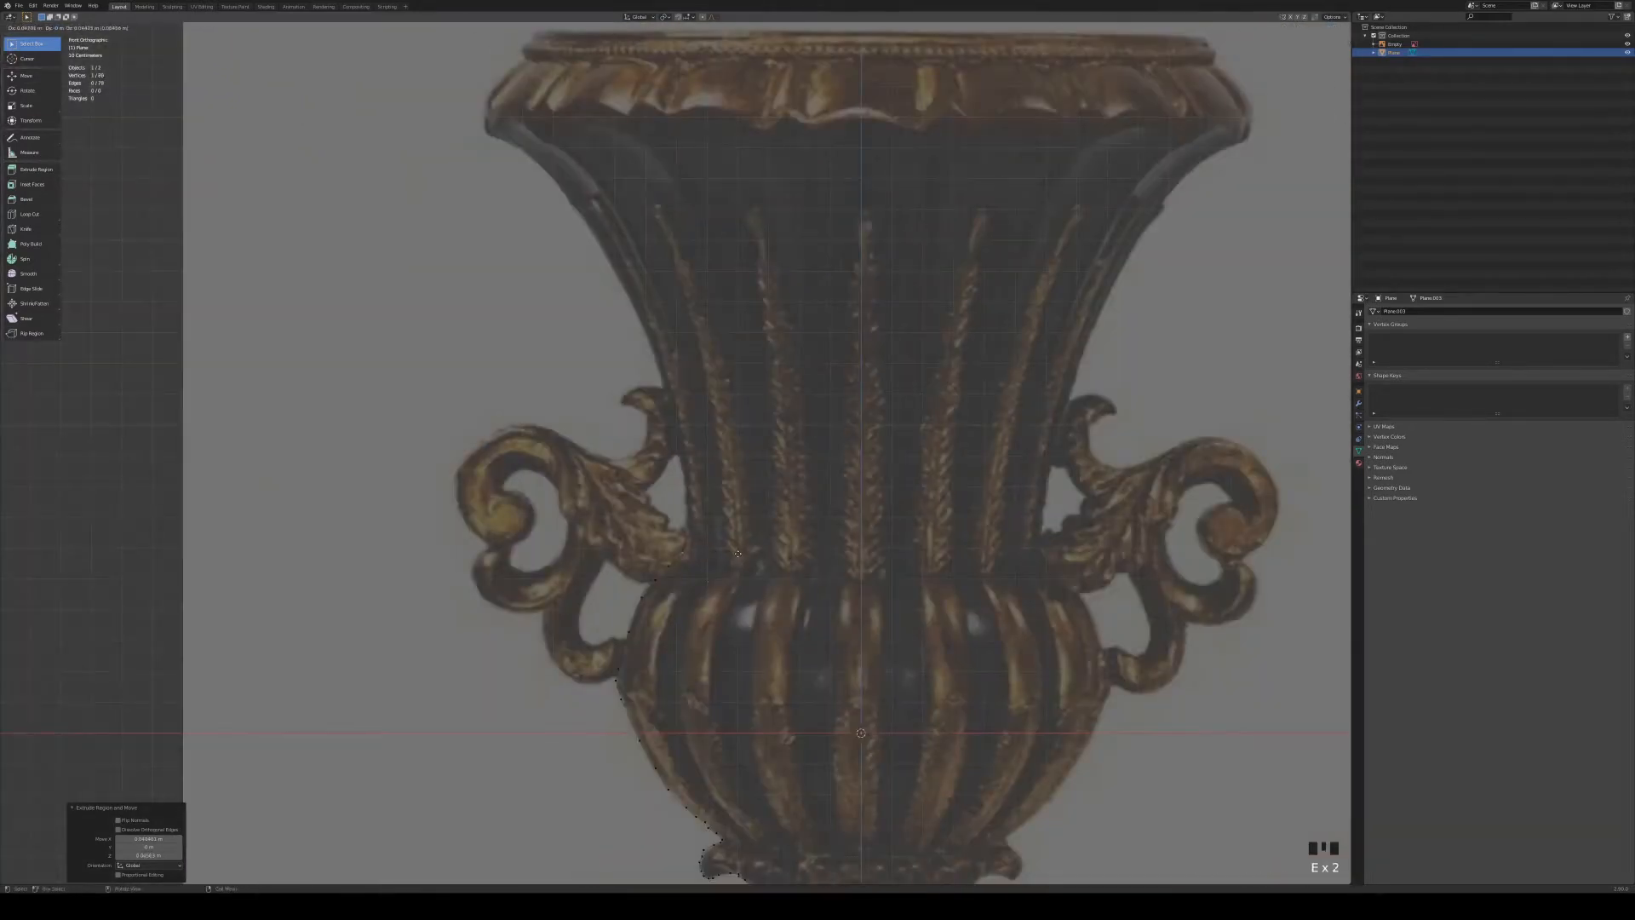
{"action": "left_click", "coordinate": [733, 439]}
{"action": "key", "text": "e"}
{"action": "left_click", "coordinate": [540, 91]}
{"action": "key", "text": "e"}
{"action": "left_click", "coordinate": [554, 79]}
{"action": "key", "text": "e"}
{"action": "left_click", "coordinate": [573, 65]}
Step: Extrude vertices up the left edge of the gold rim to the outer corner of the top lip
{"action": "middle_click_drag", "start_coordinate": [573, 65], "coordinate": [652, 401], "text": "shift"}
{"action": "scroll", "coordinate": [653, 401], "scroll_direction": "down", "scroll_amount": 3}
{"action": "key", "text": "e"}
{"action": "left_click", "coordinate": [668, 381]}
{"action": "key", "text": "e"}
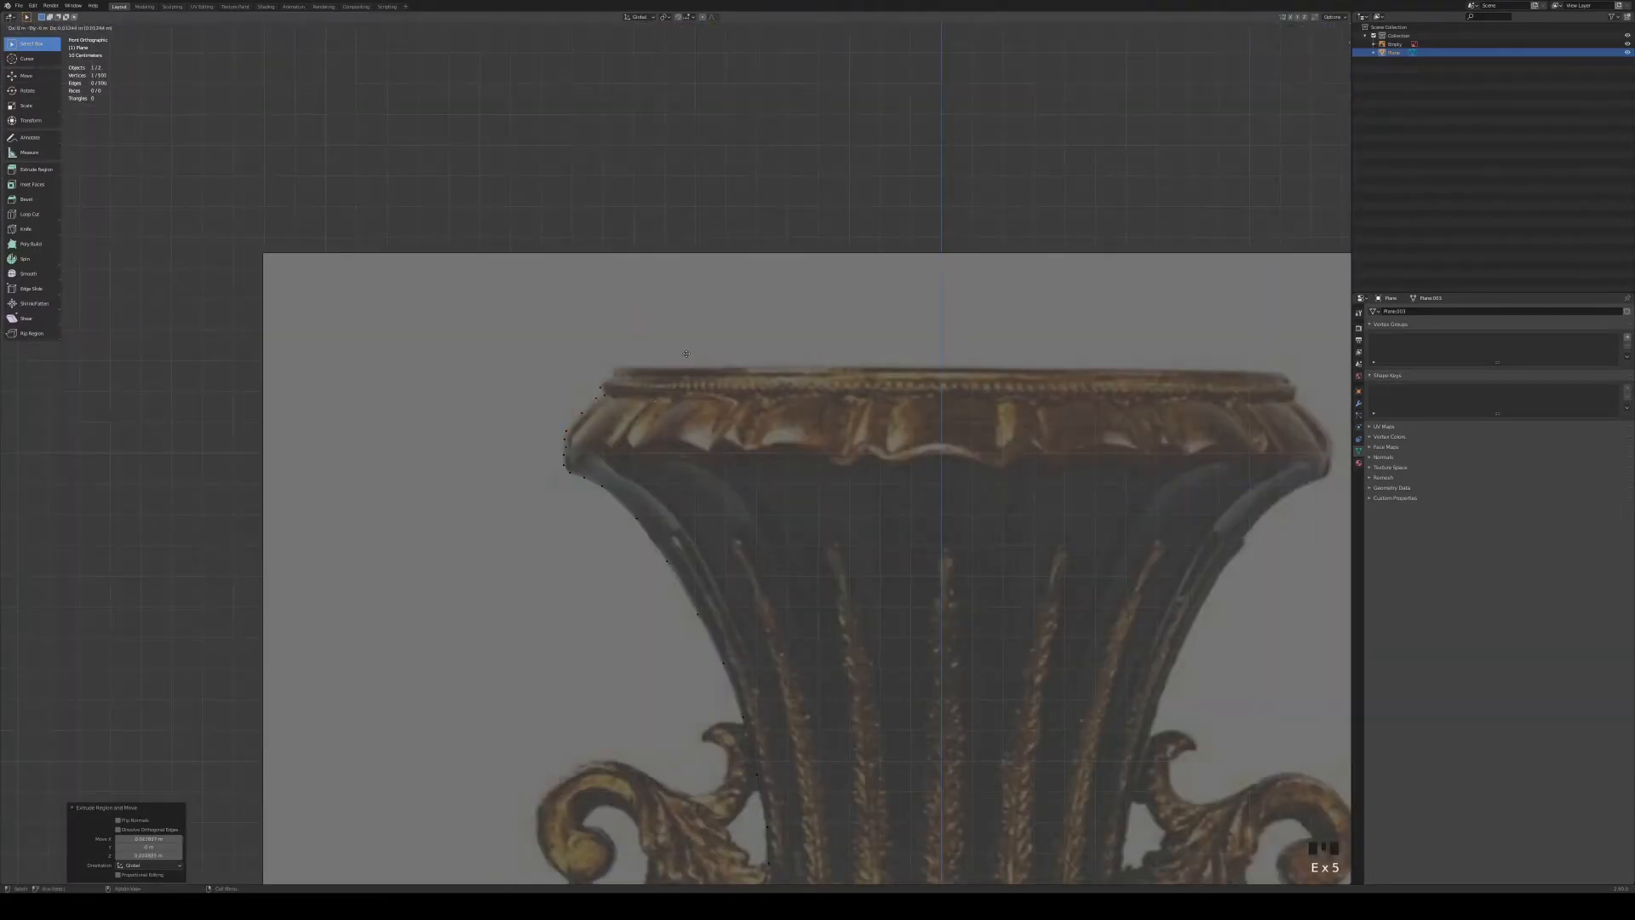
{"action": "left_click", "coordinate": [686, 349]}
{"action": "key", "text": "e"}
{"action": "left_click", "coordinate": [693, 345]}
{"action": "key", "text": "e"}
{"action": "left_click", "coordinate": [694, 343]}
{"action": "key", "text": "e"}
{"action": "left_click", "coordinate": [699, 336]}
Step: Extrude vertices inward along the top lip and down inside the vase's mouth to begin the inner wall
{"action": "key", "text": "e"}
{"action": "left_click", "coordinate": [788, 329]}
{"action": "key", "text": "e"}
{"action": "left_click", "coordinate": [794, 347]}
{"action": "key", "text": "e"}
{"action": "left_click", "coordinate": [801, 391]}
{"action": "key", "text": "e"}
Step: Adjust the vertices at the outer corner of the top lip to follow the reference image
{"action": "scroll", "coordinate": [546, 266], "scroll_direction": "up", "scroll_amount": 4}
{"action": "middle_click_drag", "start_coordinate": [546, 266], "coordinate": [594, 320], "text": "shift"}
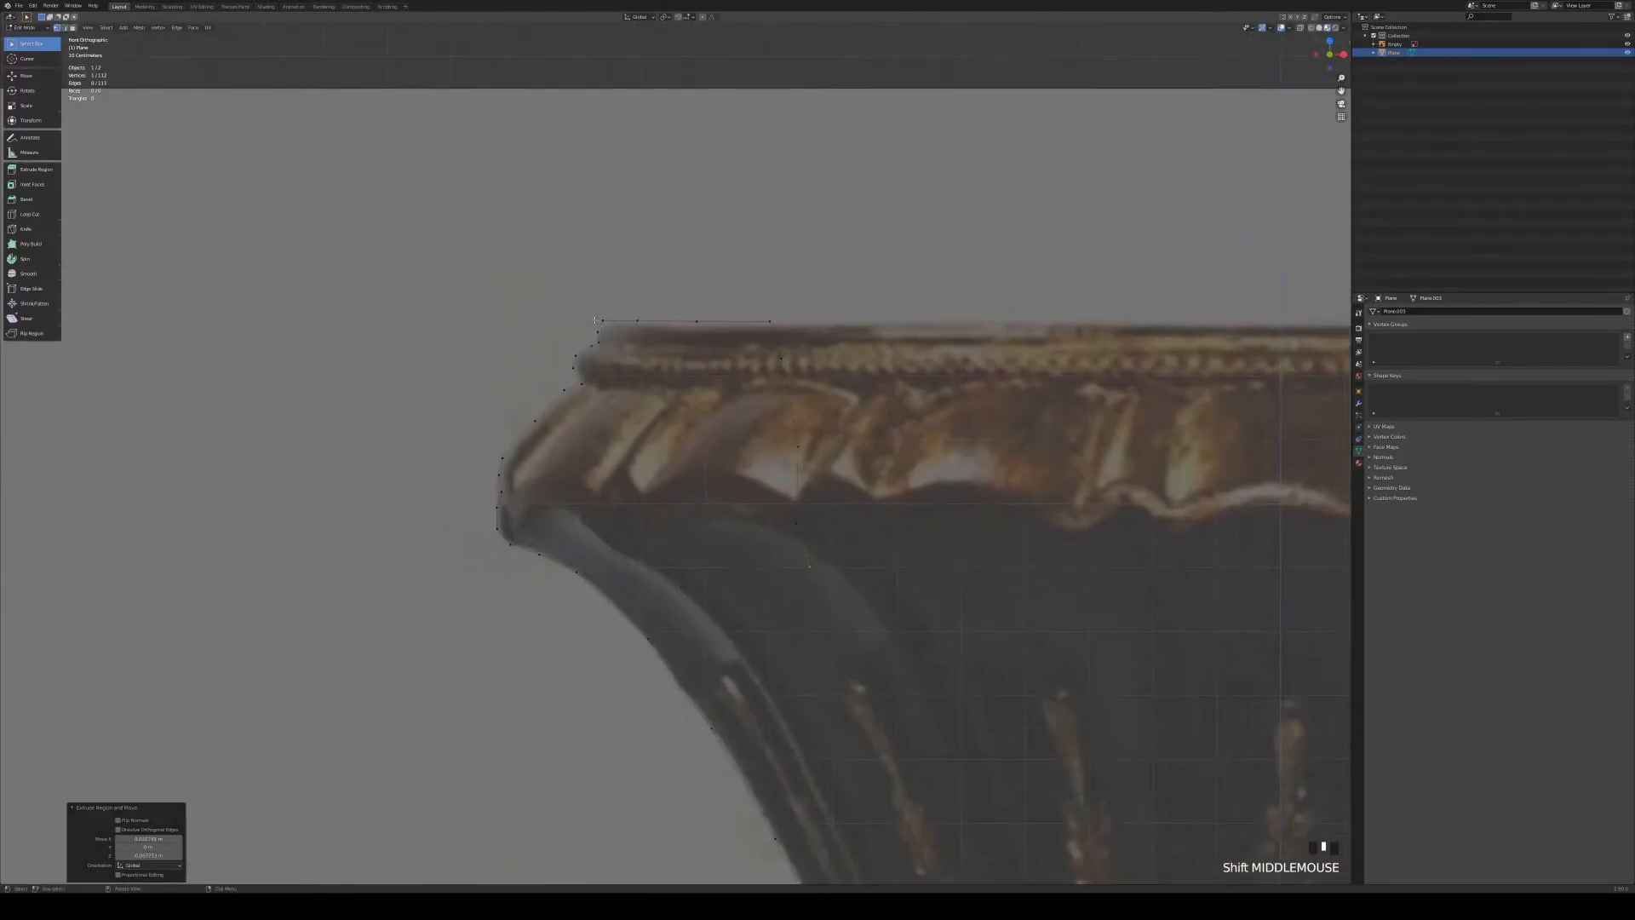
{"action": "left_click", "coordinate": [616, 329]}
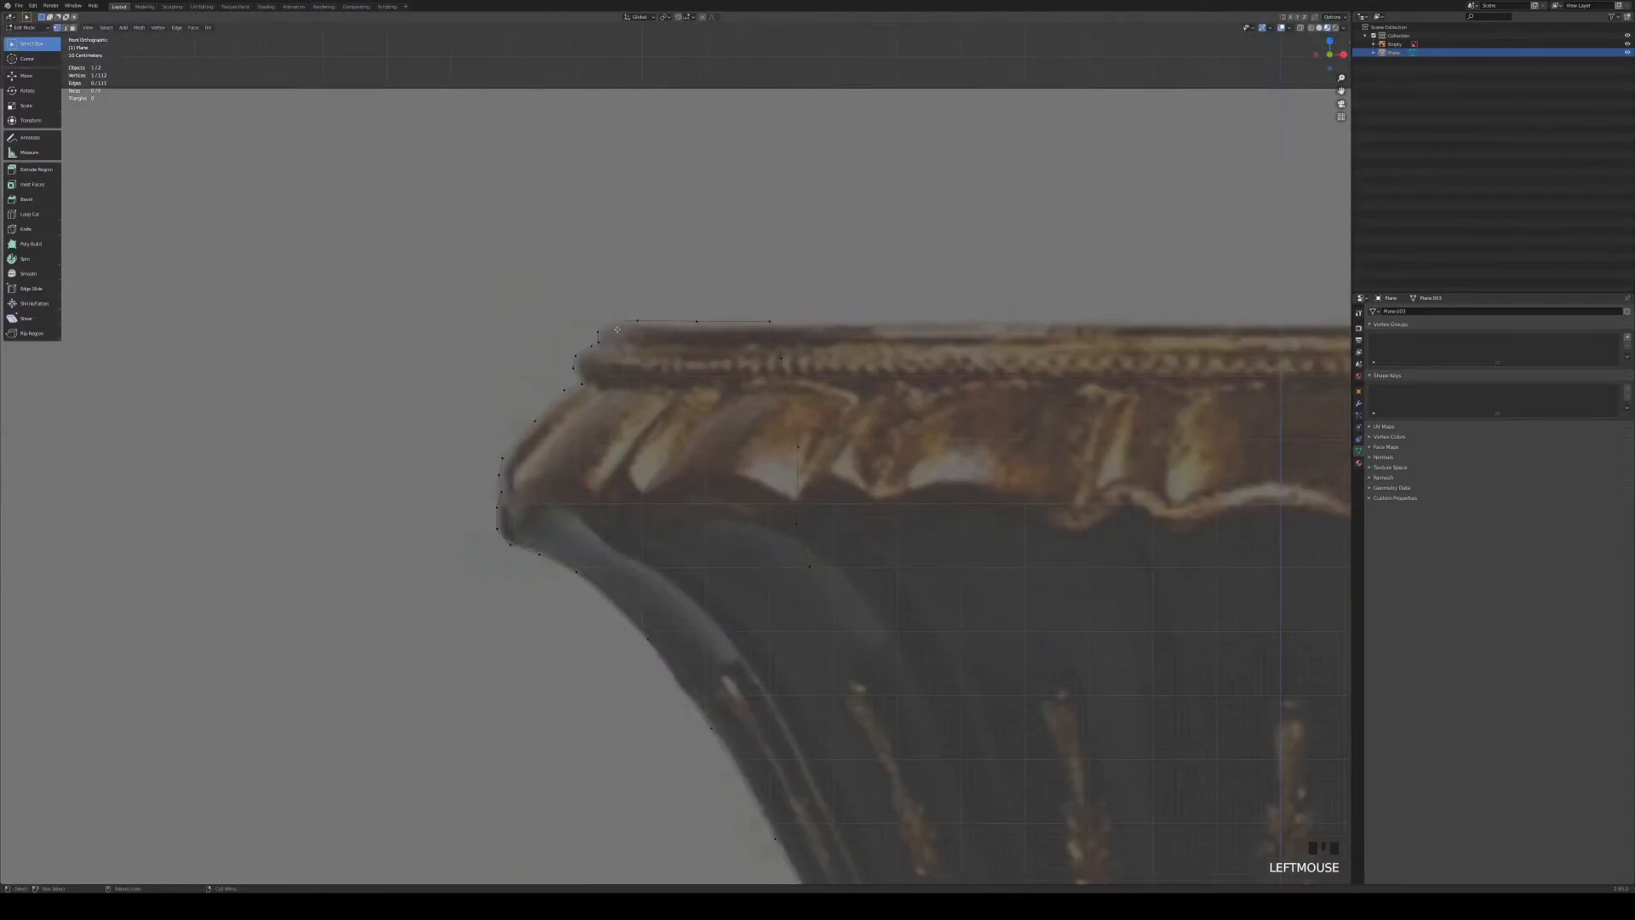
{"action": "key", "text": "g"}
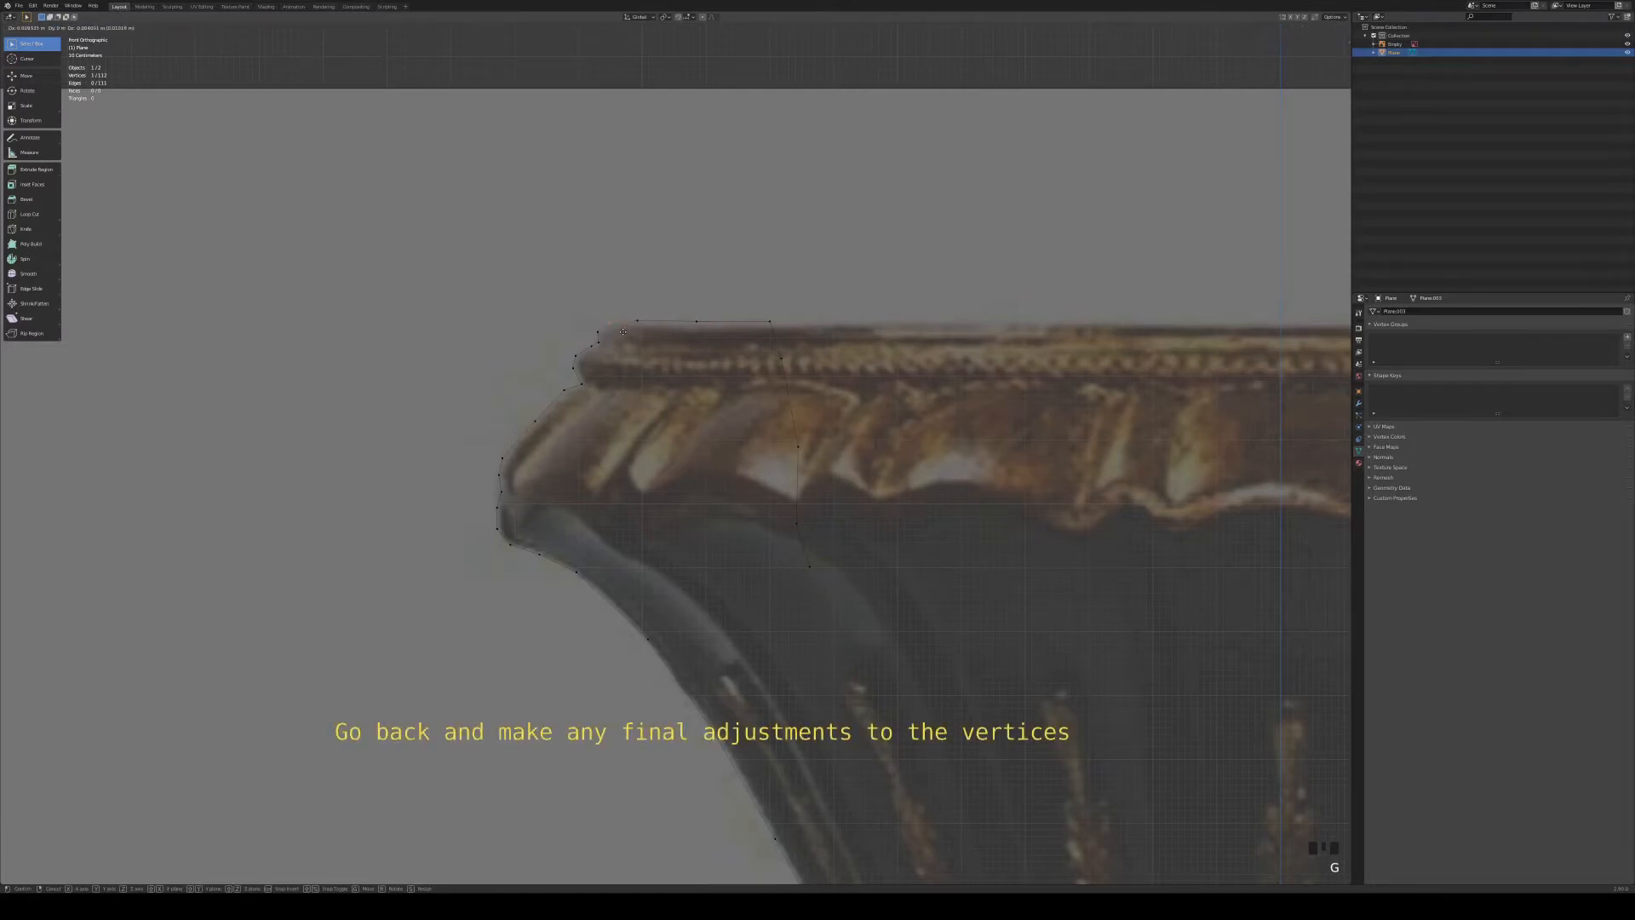
{"action": "left_click", "coordinate": [623, 332]}
{"action": "key", "text": "g"}
{"action": "left_click", "coordinate": [605, 331]}
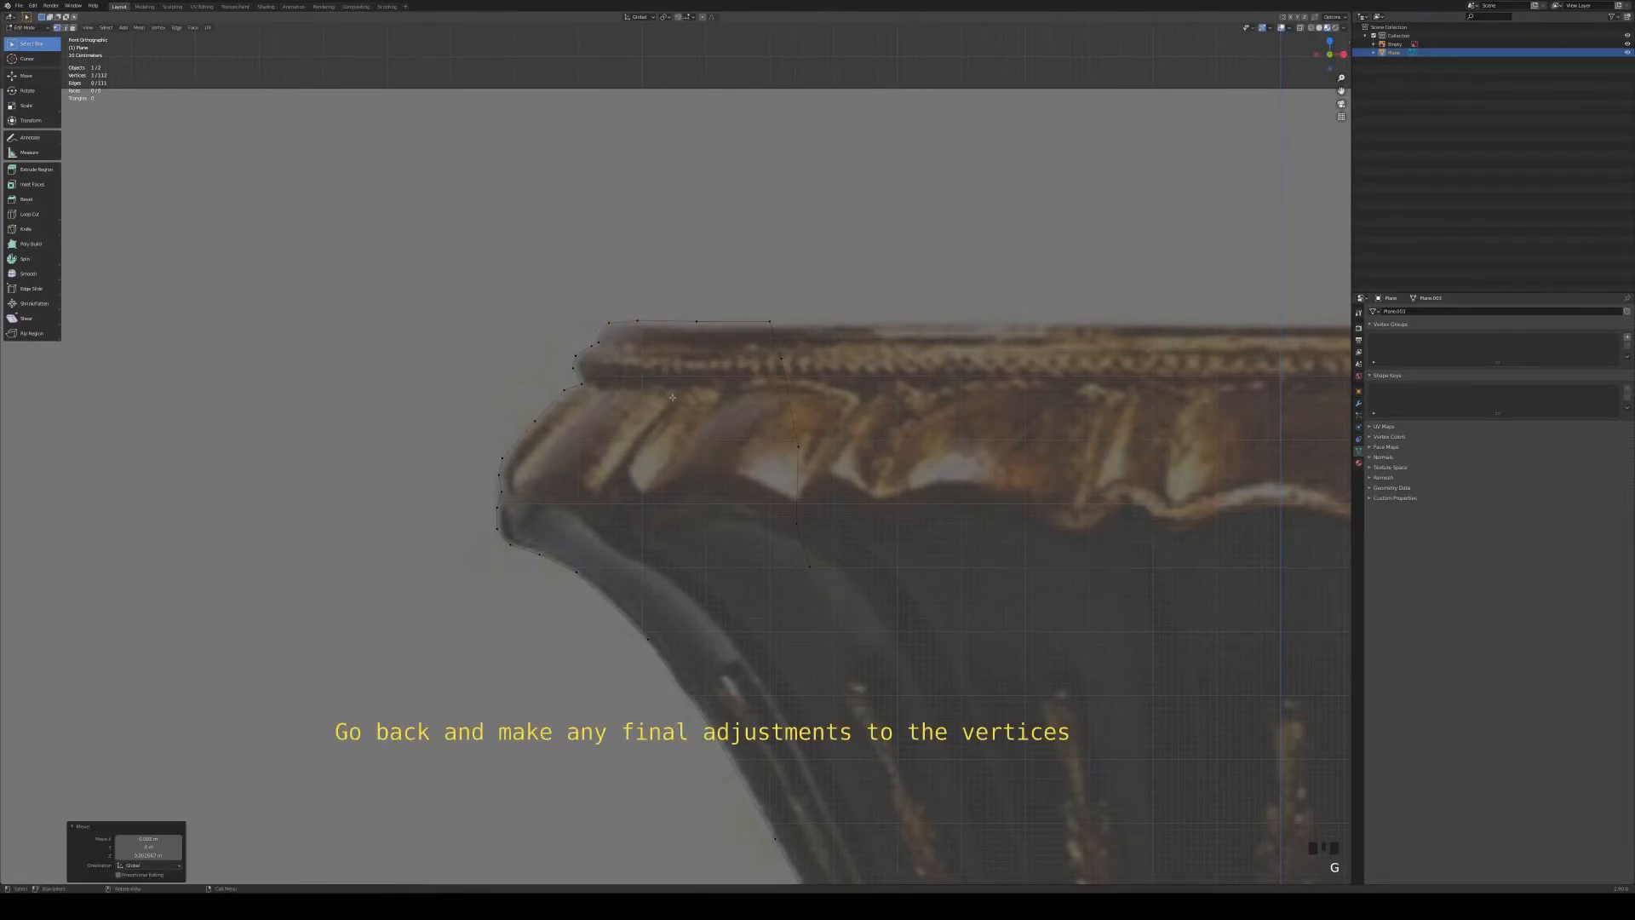
Step: Reposition the vertices on the inner side of the lip and inner wall to refine the profile inside the mouth
{"action": "left_click", "coordinate": [798, 332]}
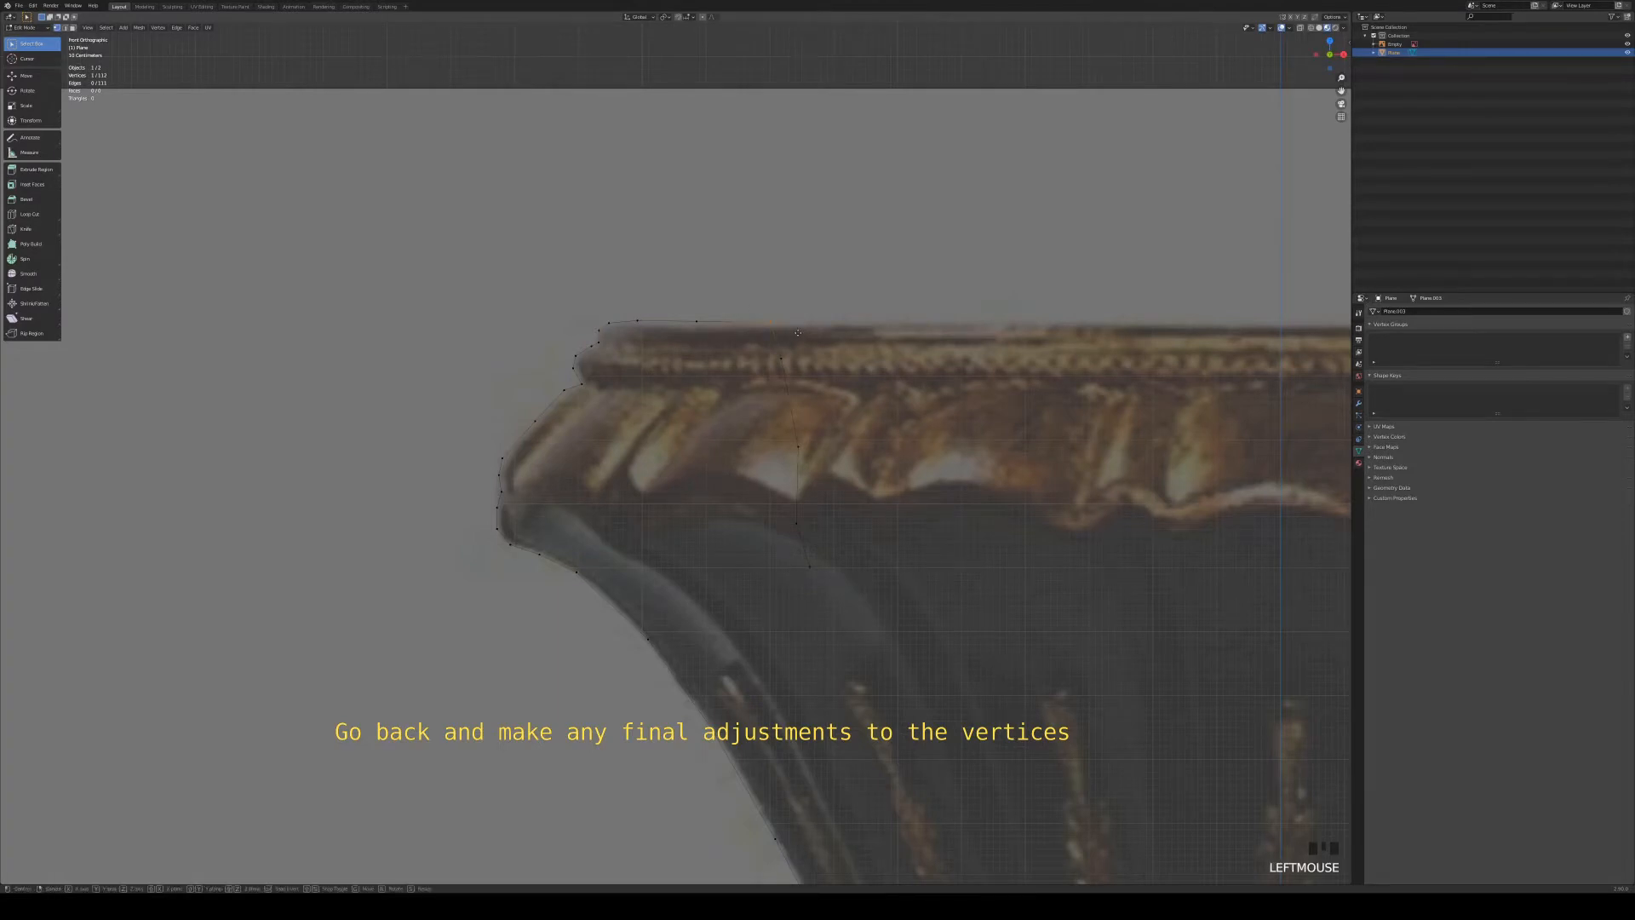
{"action": "key", "text": "g"}
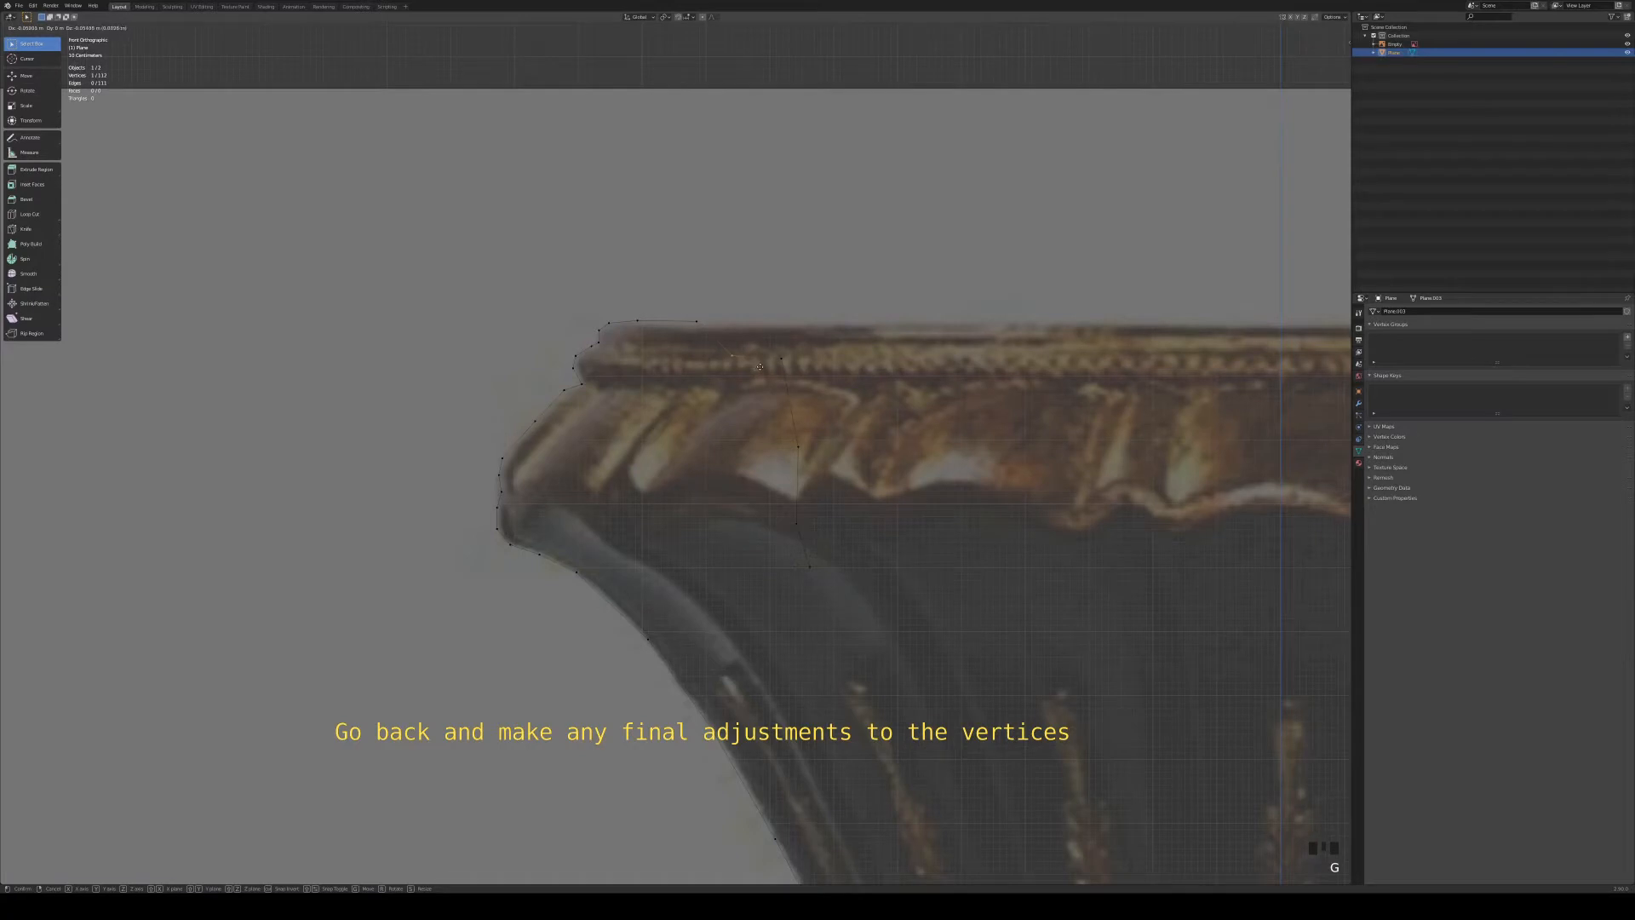
{"action": "left_click", "coordinate": [760, 362]}
{"action": "left_click", "coordinate": [773, 349]}
{"action": "key", "text": "g"}
{"action": "left_click", "coordinate": [788, 417]}
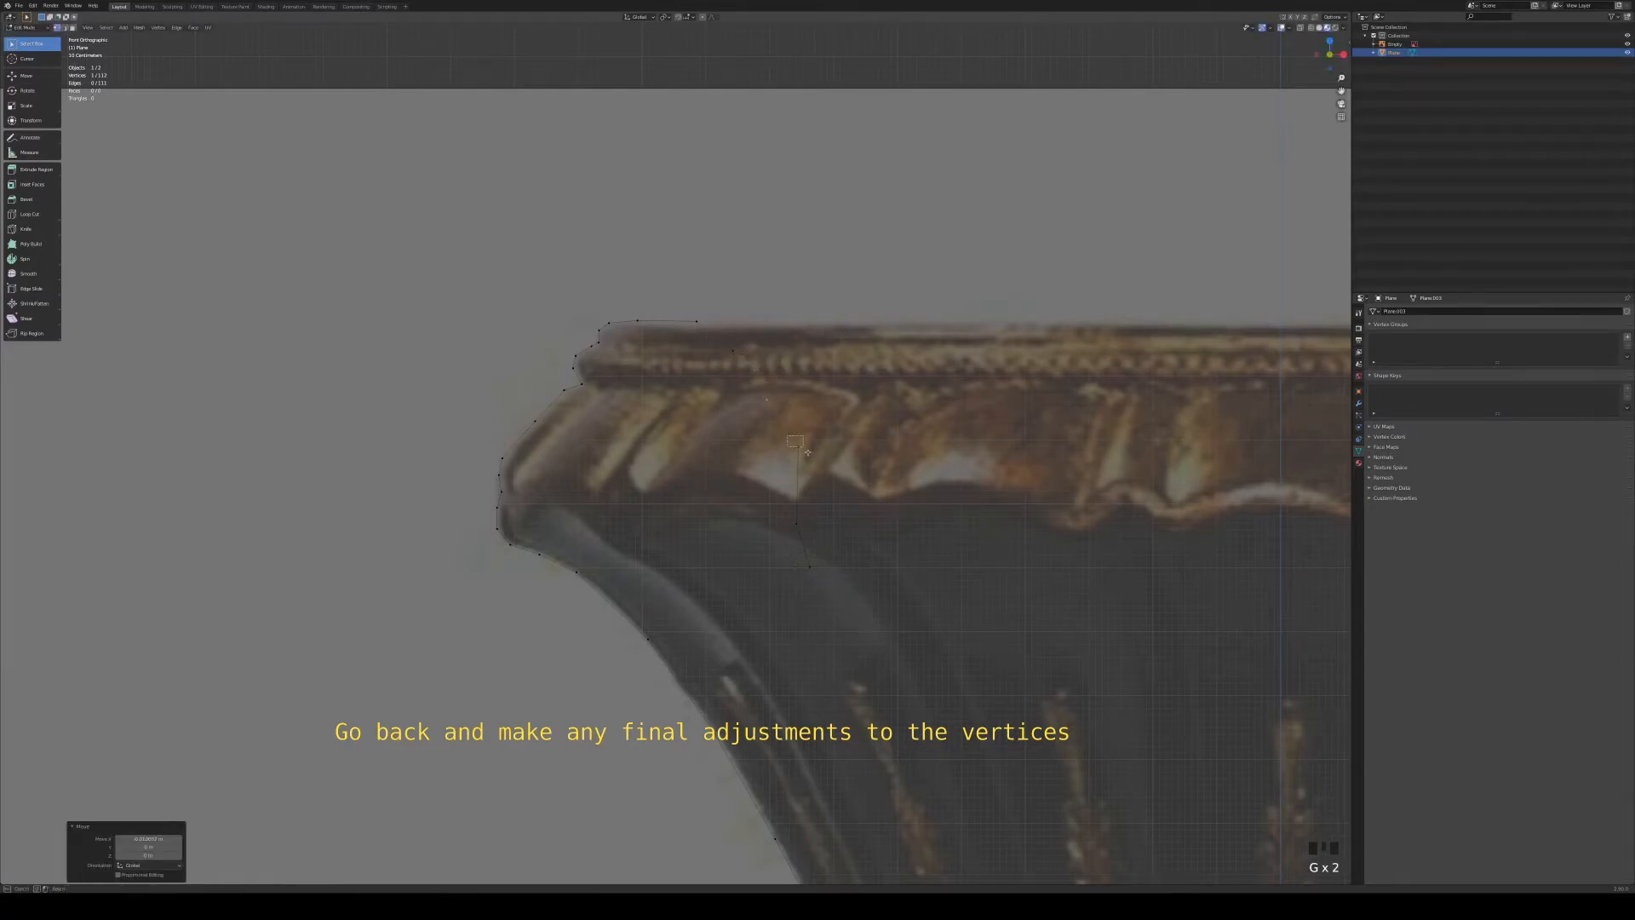
{"action": "left_click", "coordinate": [797, 445]}
{"action": "key", "text": "g"}
{"action": "left_click", "coordinate": [806, 488]}
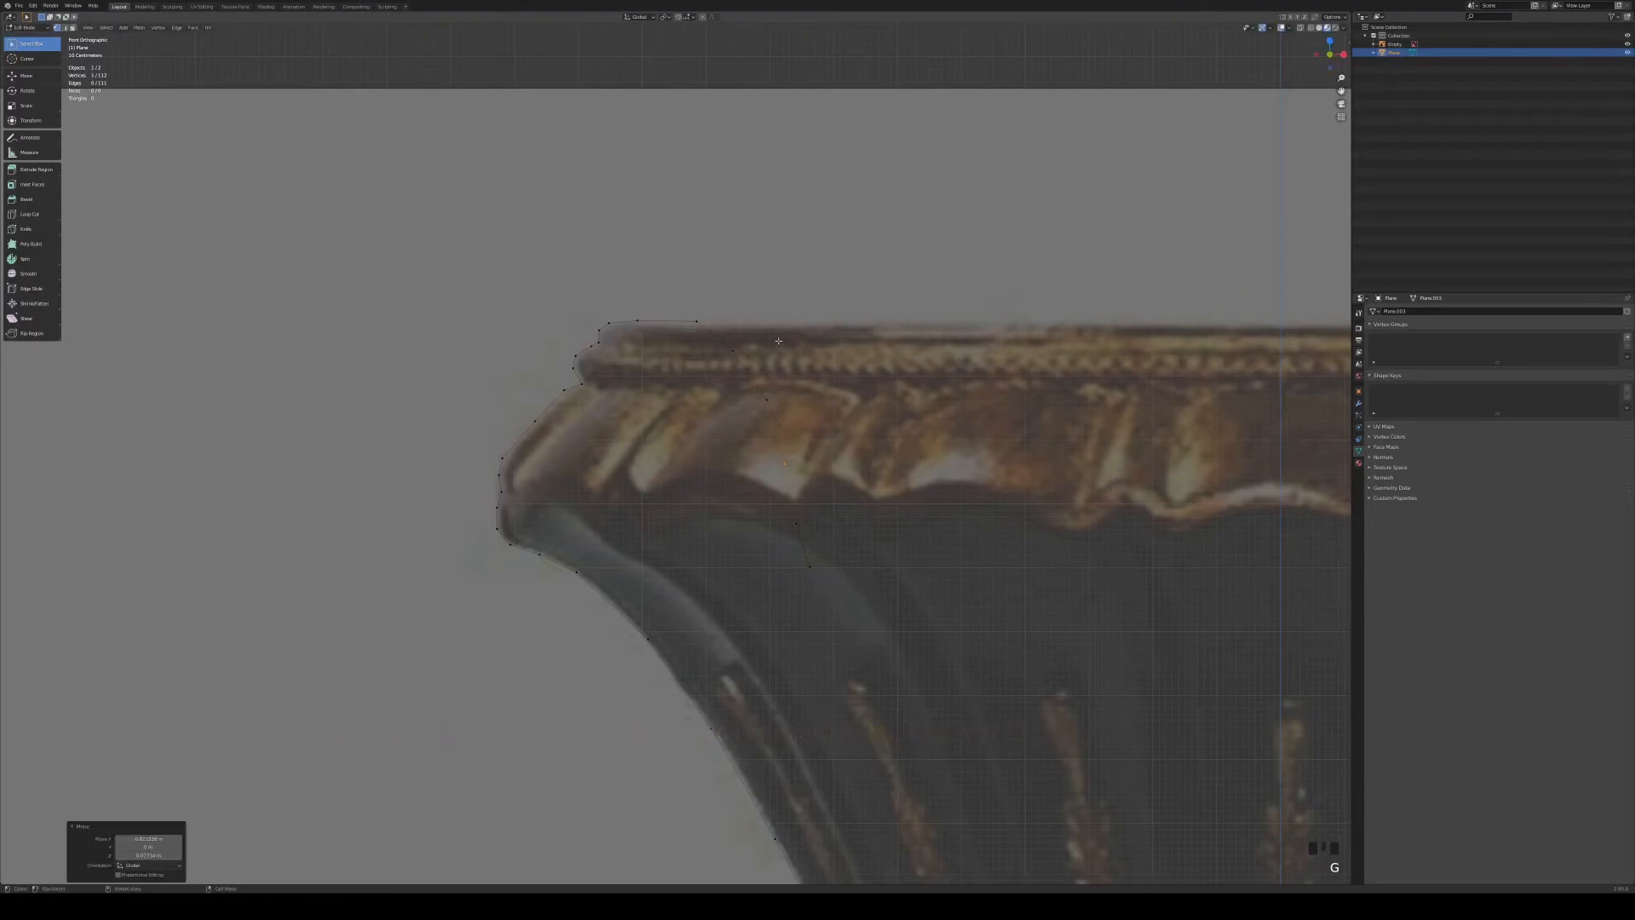
Step: Select the entire profile and, in top orthographic view, spin it a full turn around the vertical axis into a closed vase
{"action": "scroll", "coordinate": [778, 340], "scroll_direction": "down", "scroll_amount": 8}
{"action": "middle_click_drag", "start_coordinate": [764, 355], "coordinate": [723, 196], "text": "shift"}
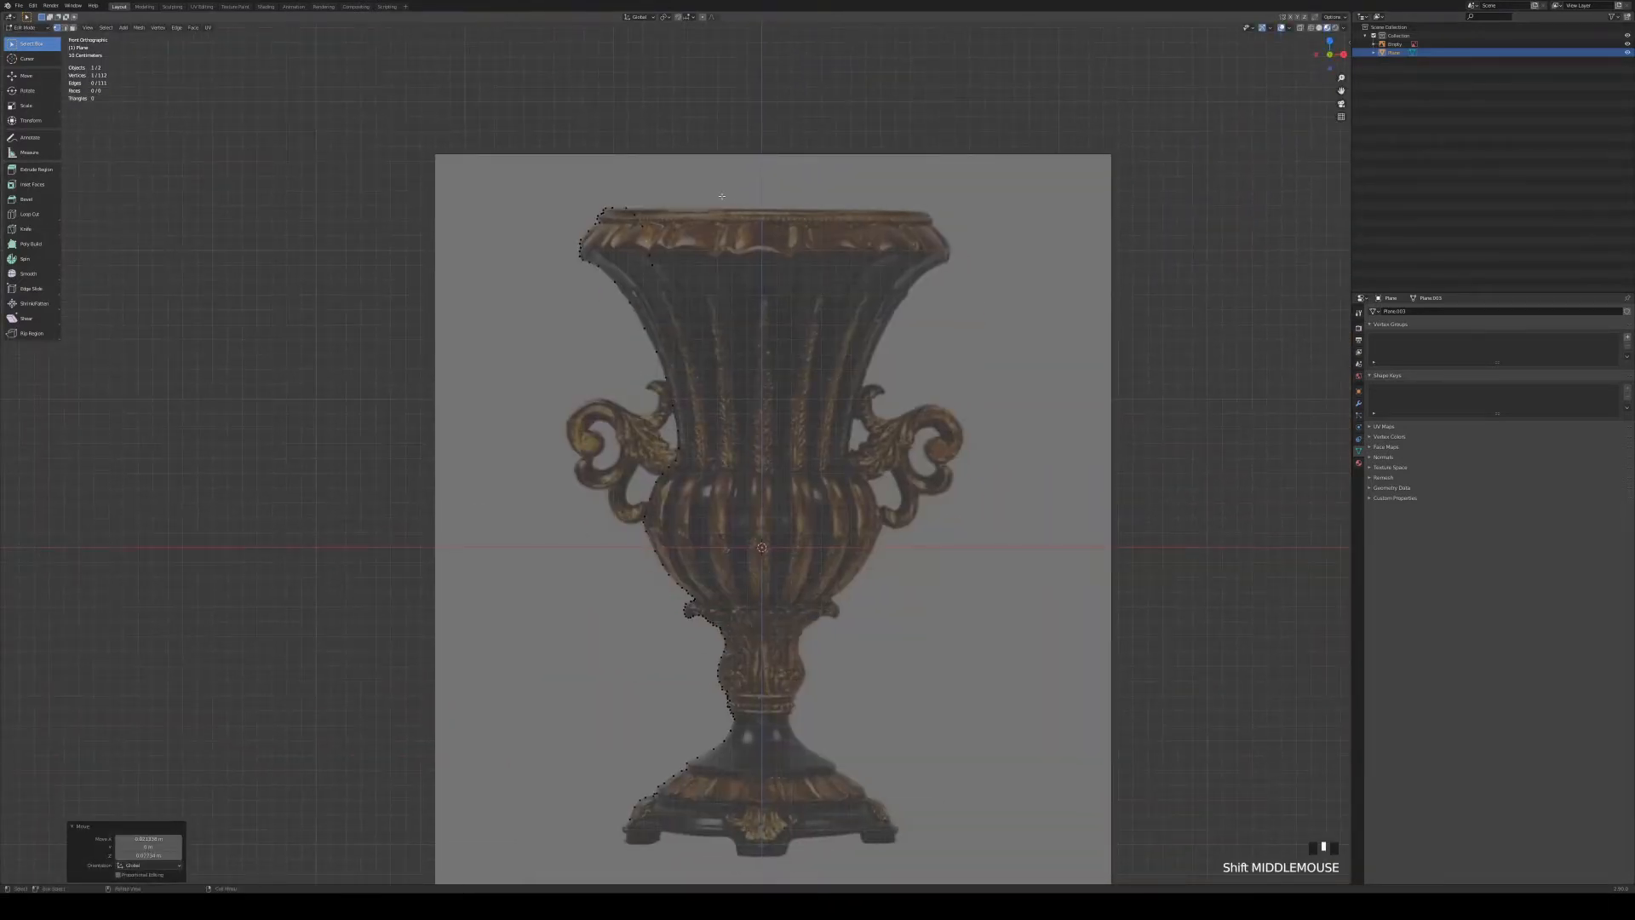
{"action": "scroll", "coordinate": [722, 197], "scroll_direction": "down", "scroll_amount": 3}
{"action": "middle_click_drag", "start_coordinate": [720, 185], "coordinate": [734, 242]}
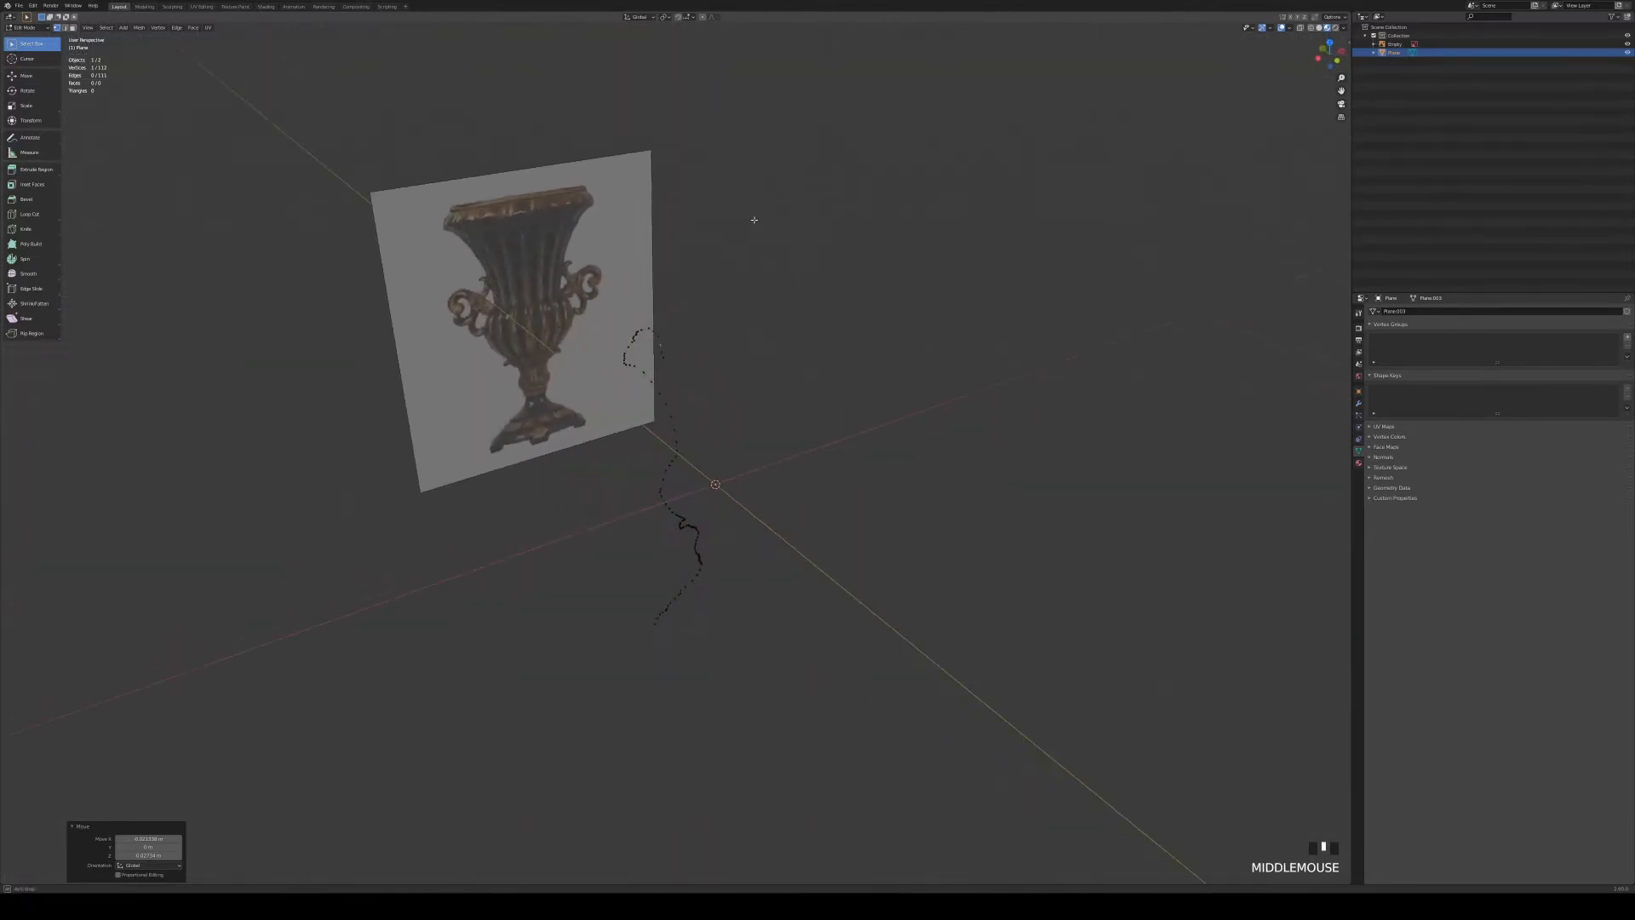
{"action": "key", "text": "a"}
{"action": "key", "text": "KP_7"}
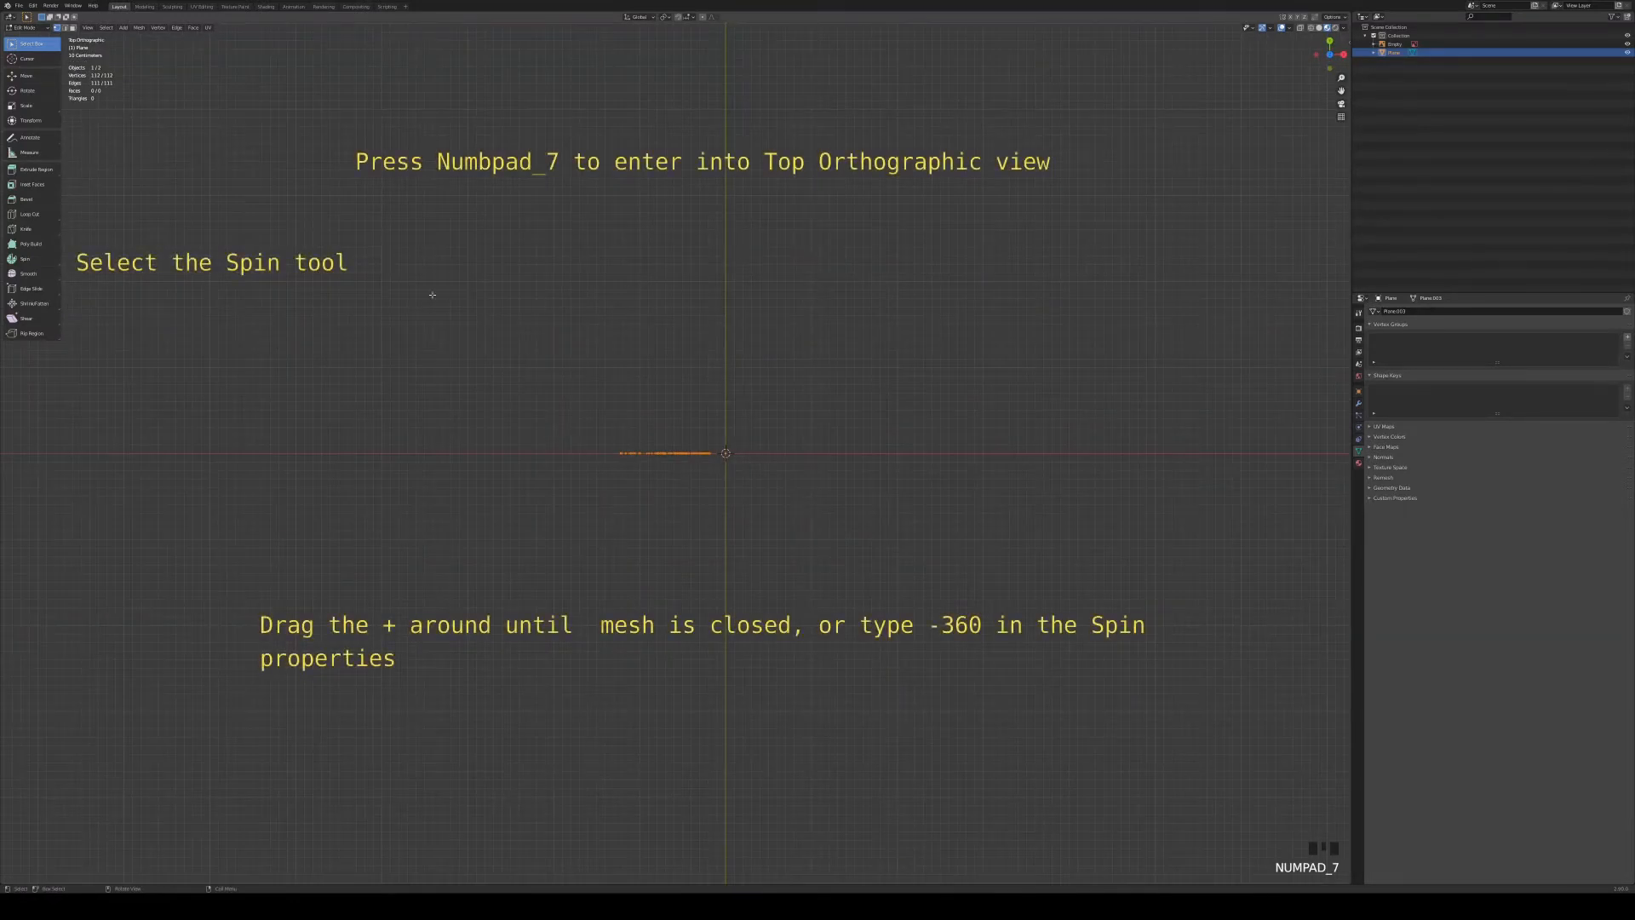
{"action": "left_click", "coordinate": [26, 258]}
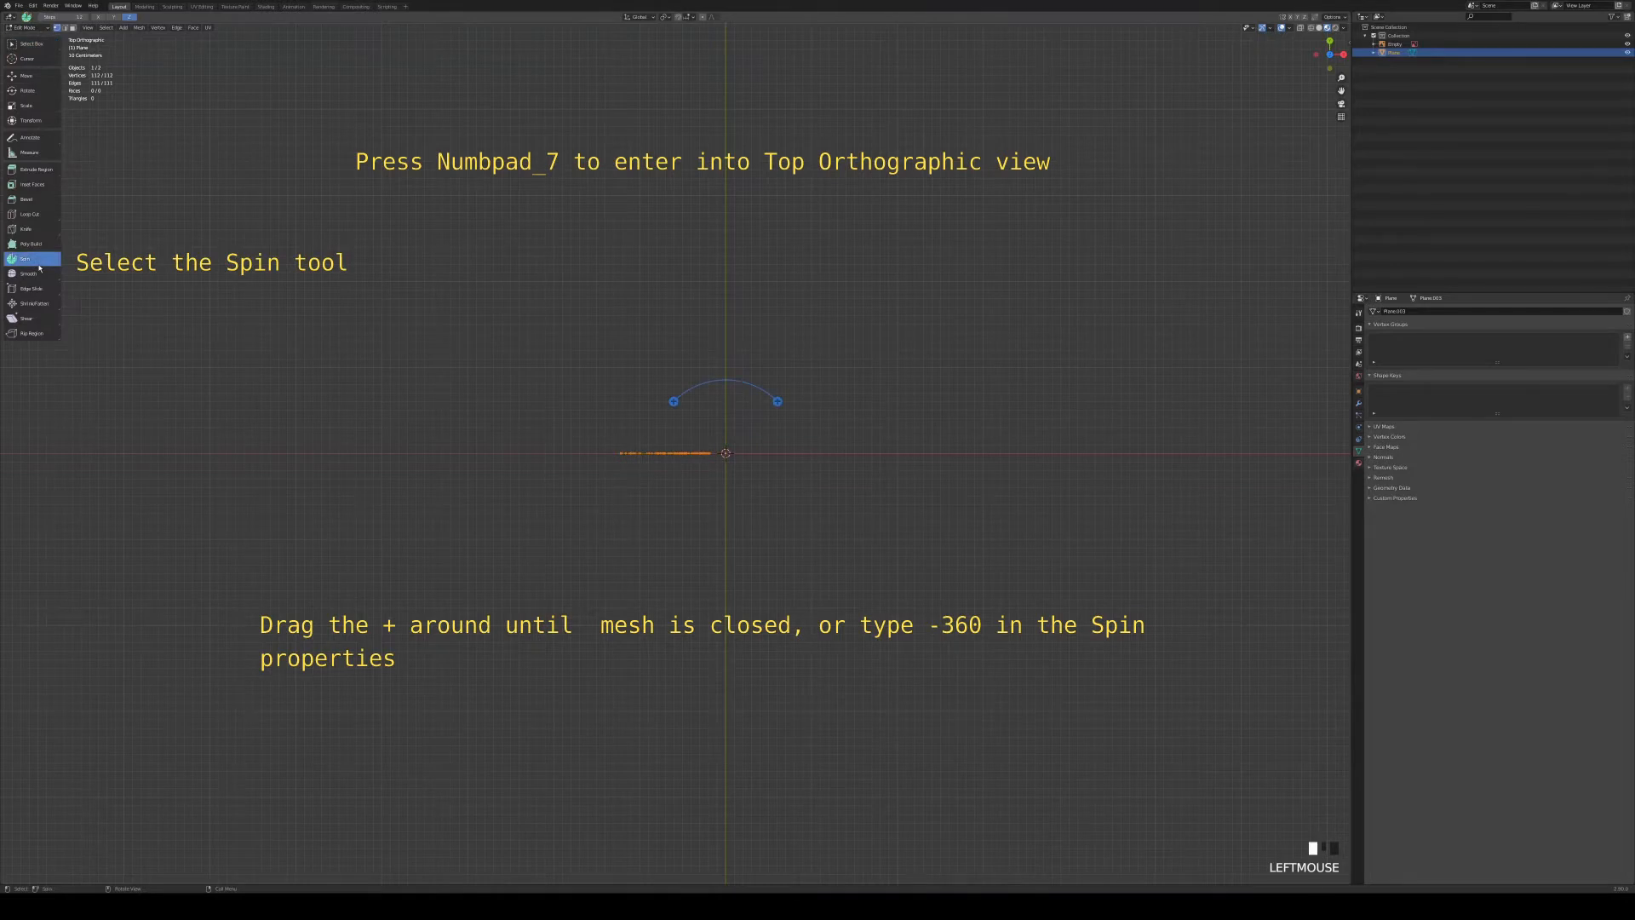
{"action": "scroll", "coordinate": [742, 557], "scroll_direction": "up", "scroll_amount": 2}
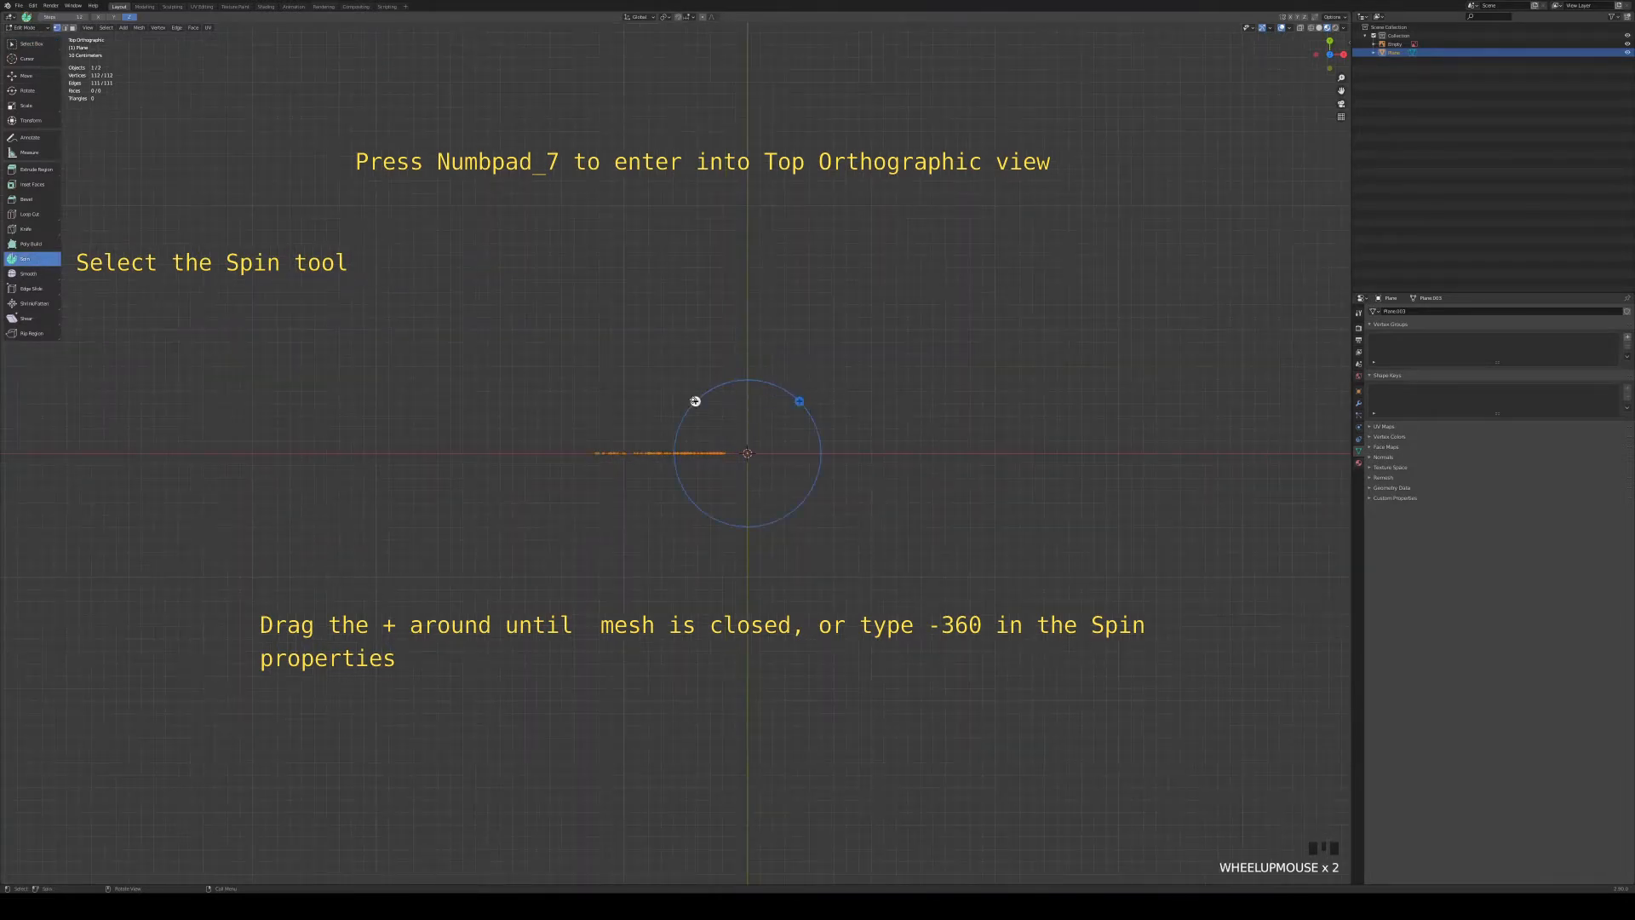
{"action": "mouse_move", "coordinate": [695, 401]}
{"action": "left_mouse_down"}
{"action": "mouse_move", "coordinate": [796, 383]}
{"action": "mouse_move", "coordinate": [851, 490]}
{"action": "mouse_move", "coordinate": [748, 596]}
{"action": "mouse_move", "coordinate": [673, 612]}
{"action": "mouse_move", "coordinate": [630, 579]}
{"action": "mouse_move", "coordinate": [591, 477]}
{"action": "mouse_move", "coordinate": [681, 383]}
{"action": "left_mouse_up"}
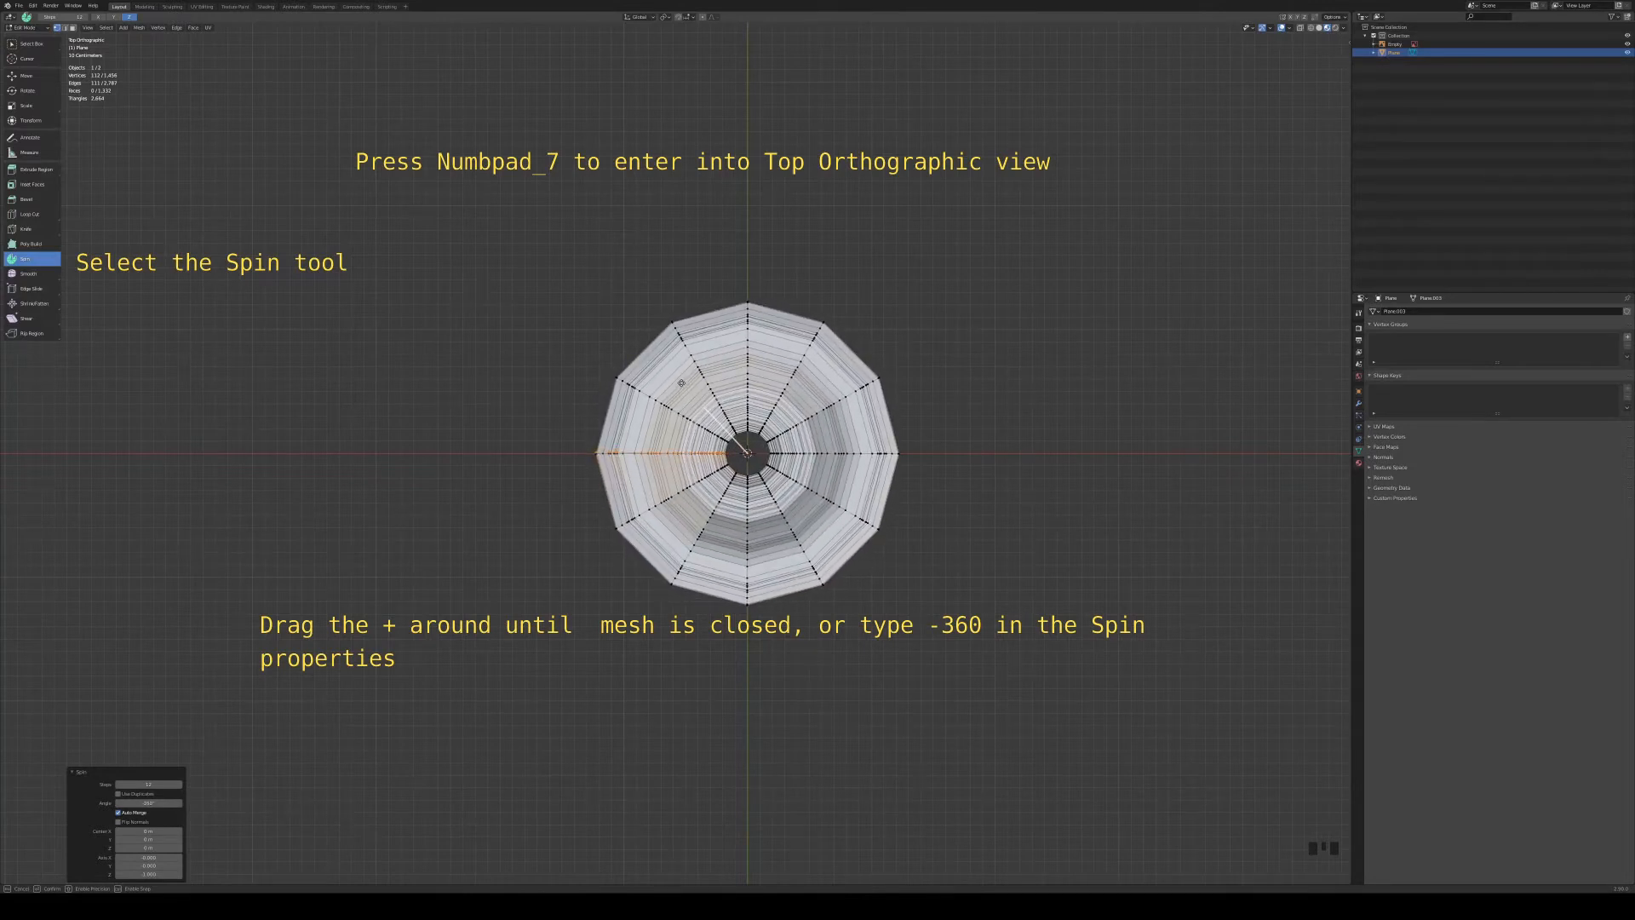
{"action": "scroll", "coordinate": [584, 555], "scroll_direction": "up", "scroll_amount": 5}
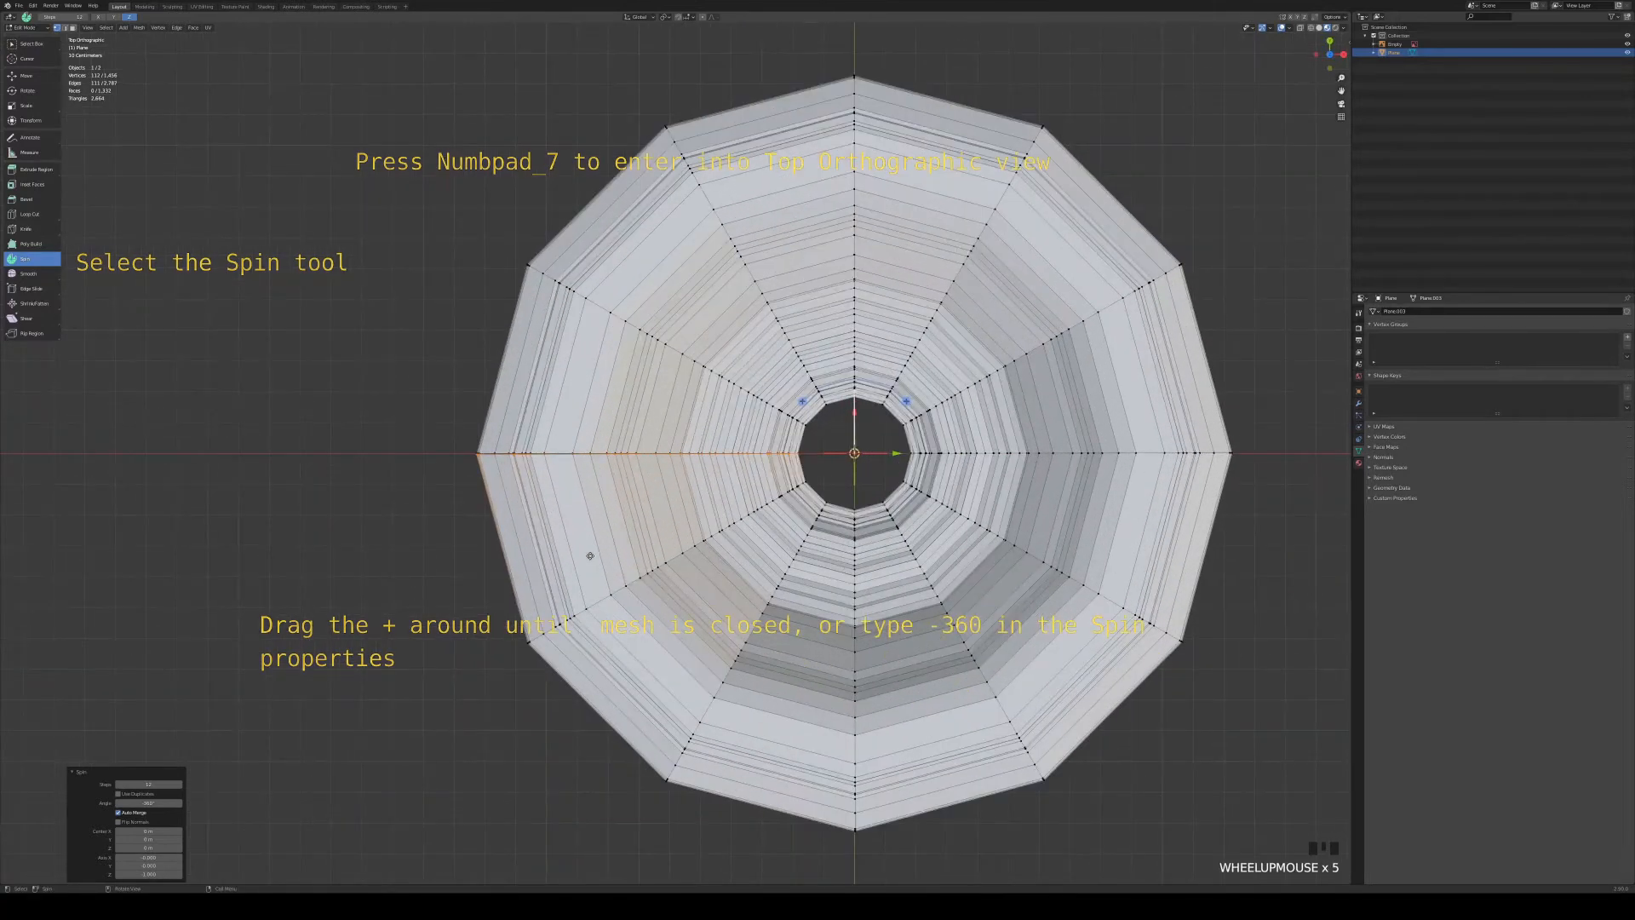
{"action": "middle_click_drag", "start_coordinate": [584, 554], "coordinate": [723, 493]}
{"action": "scroll", "coordinate": [670, 516], "scroll_direction": "down", "scroll_amount": 5}
{"action": "scroll", "coordinate": [687, 511], "scroll_direction": "up", "scroll_amount": 3}
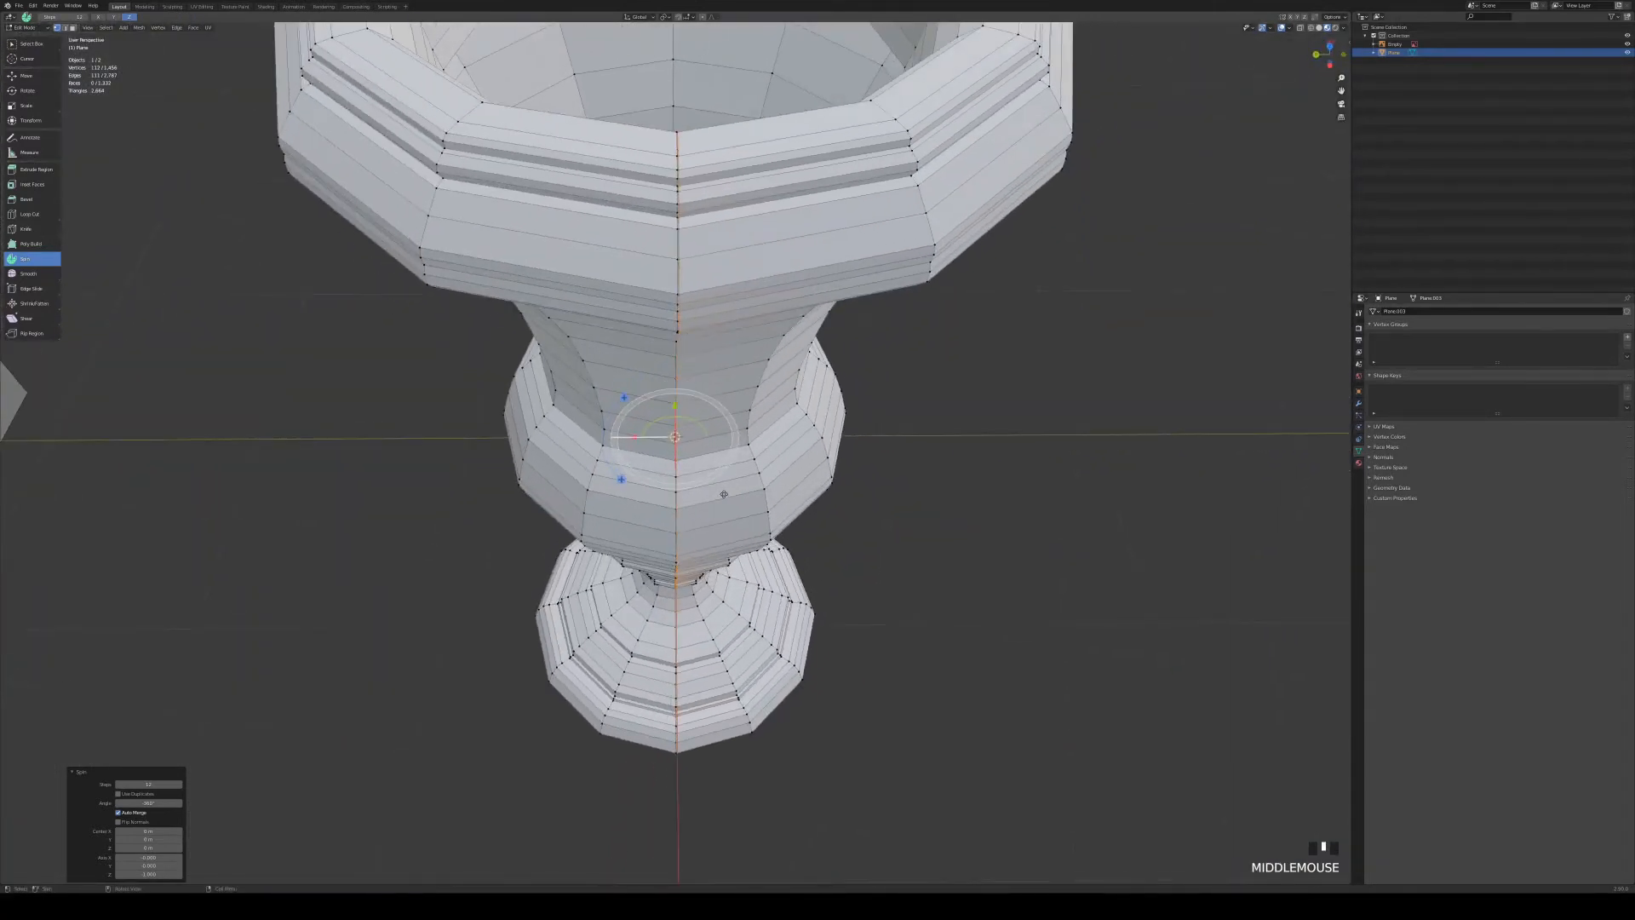
Step: Merge all the vase's vertices by distance, adjusting the merge distance until the seam left by the spin is closed
{"action": "left_click", "coordinate": [39, 45]}
{"action": "scroll", "coordinate": [766, 345], "scroll_direction": "up", "scroll_amount": 1}
{"action": "middle_click_drag", "start_coordinate": [767, 345], "coordinate": [770, 328]}
{"action": "middle_click_drag", "start_coordinate": [770, 329], "coordinate": [754, 479], "text": "shift"}
{"action": "key", "text": "a"}
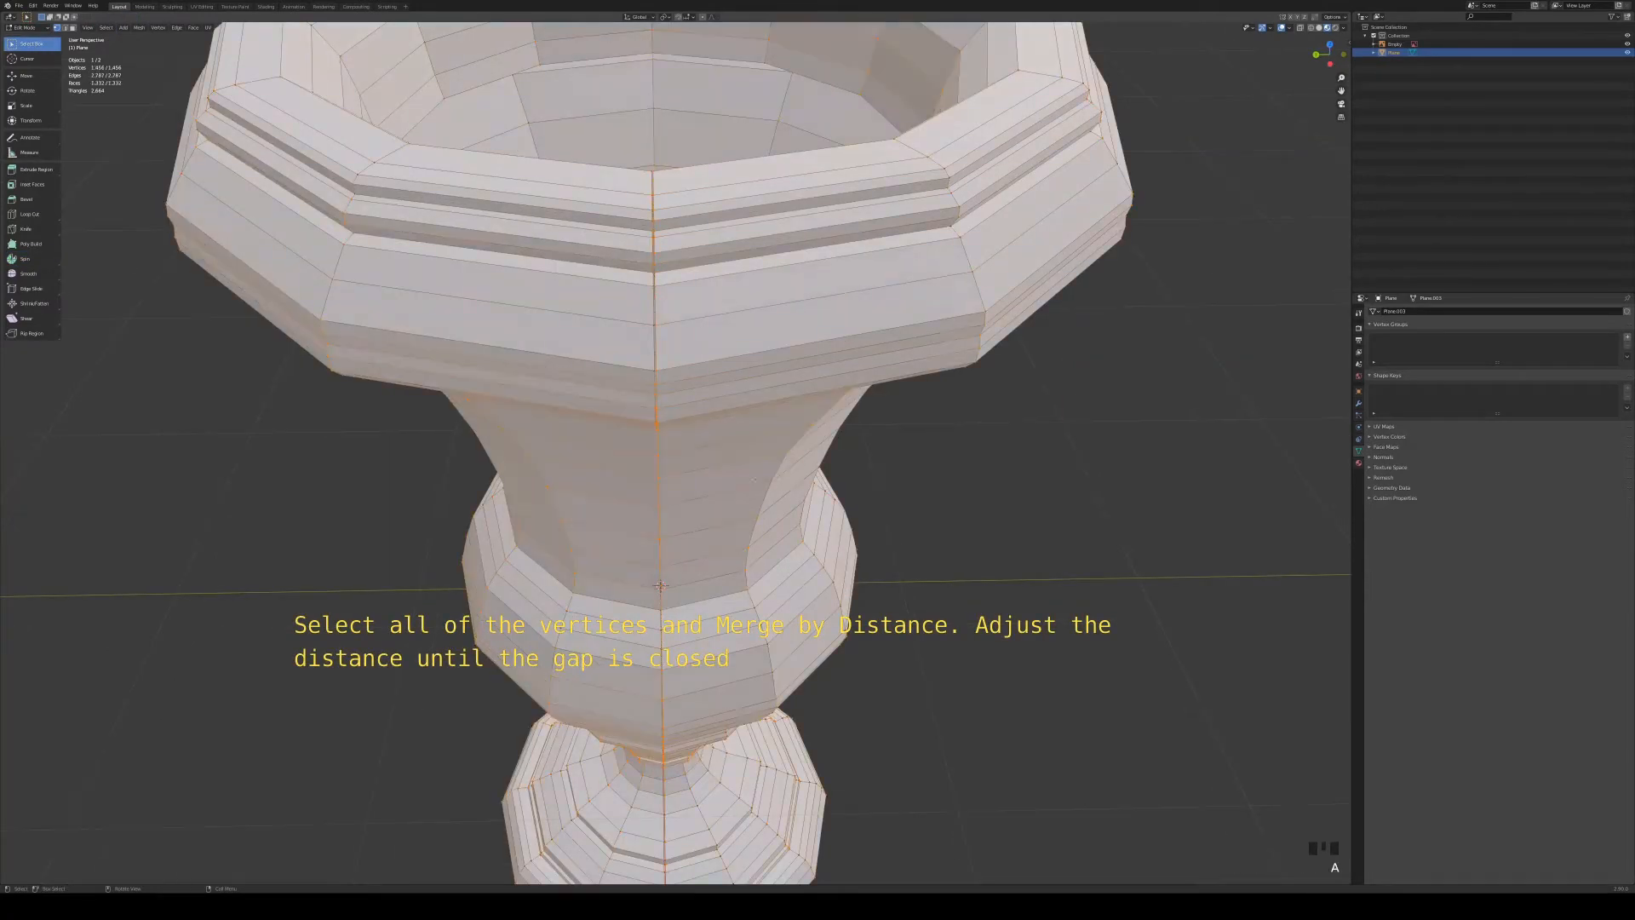
{"action": "right_click", "coordinate": [827, 467]}
{"action": "mouse_move", "coordinate": [827, 467]}
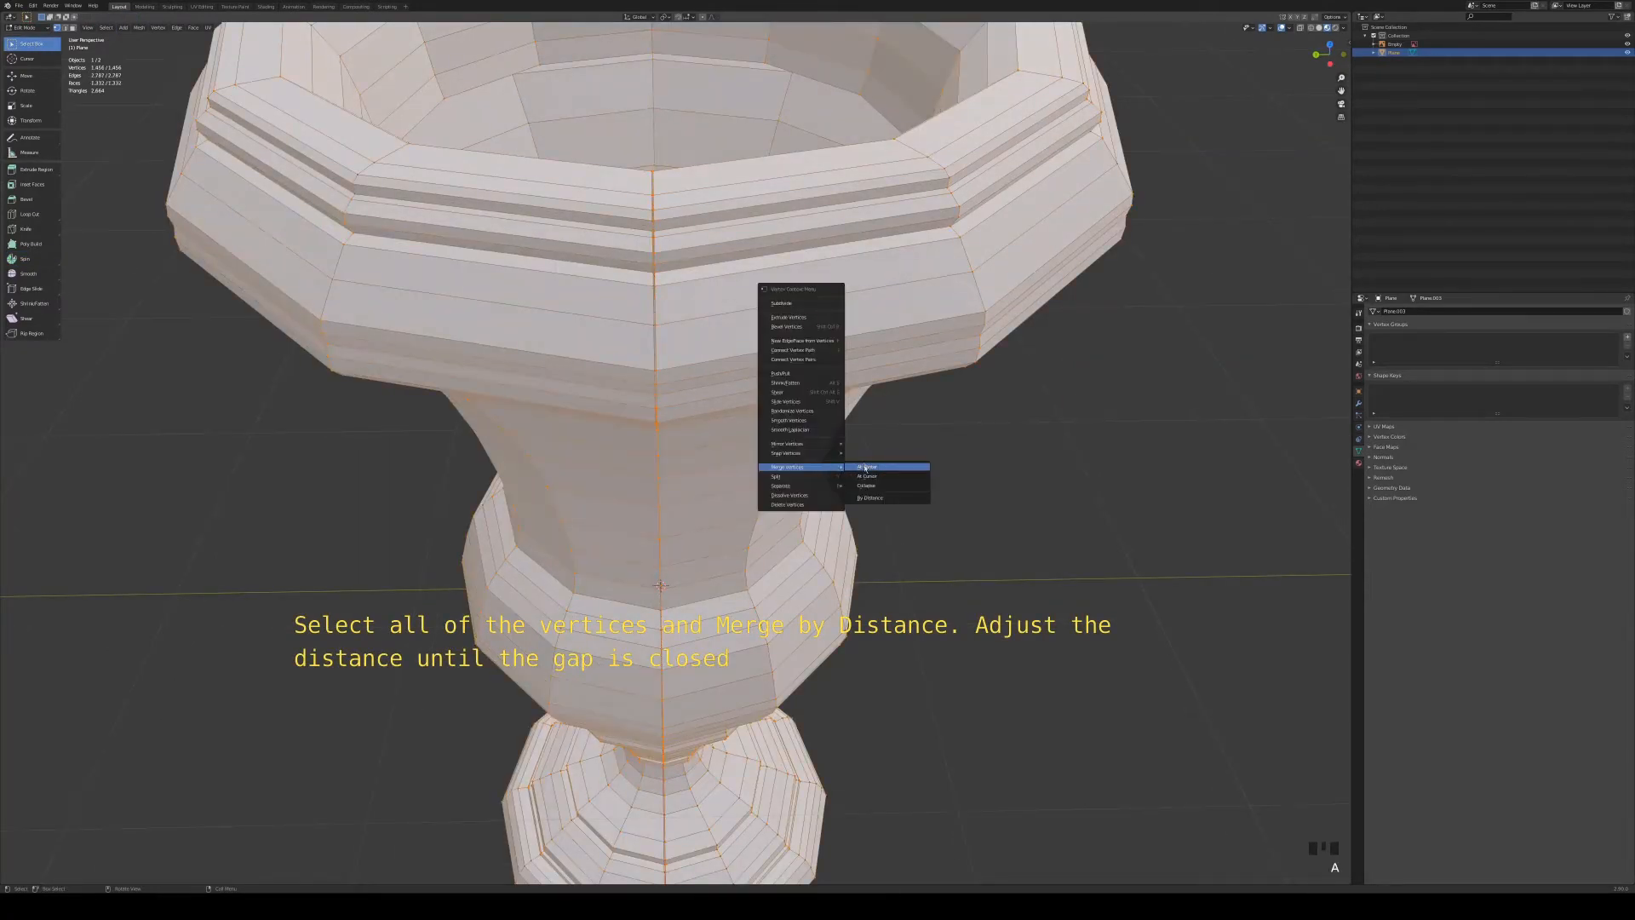
{"action": "left_click", "coordinate": [870, 497]}
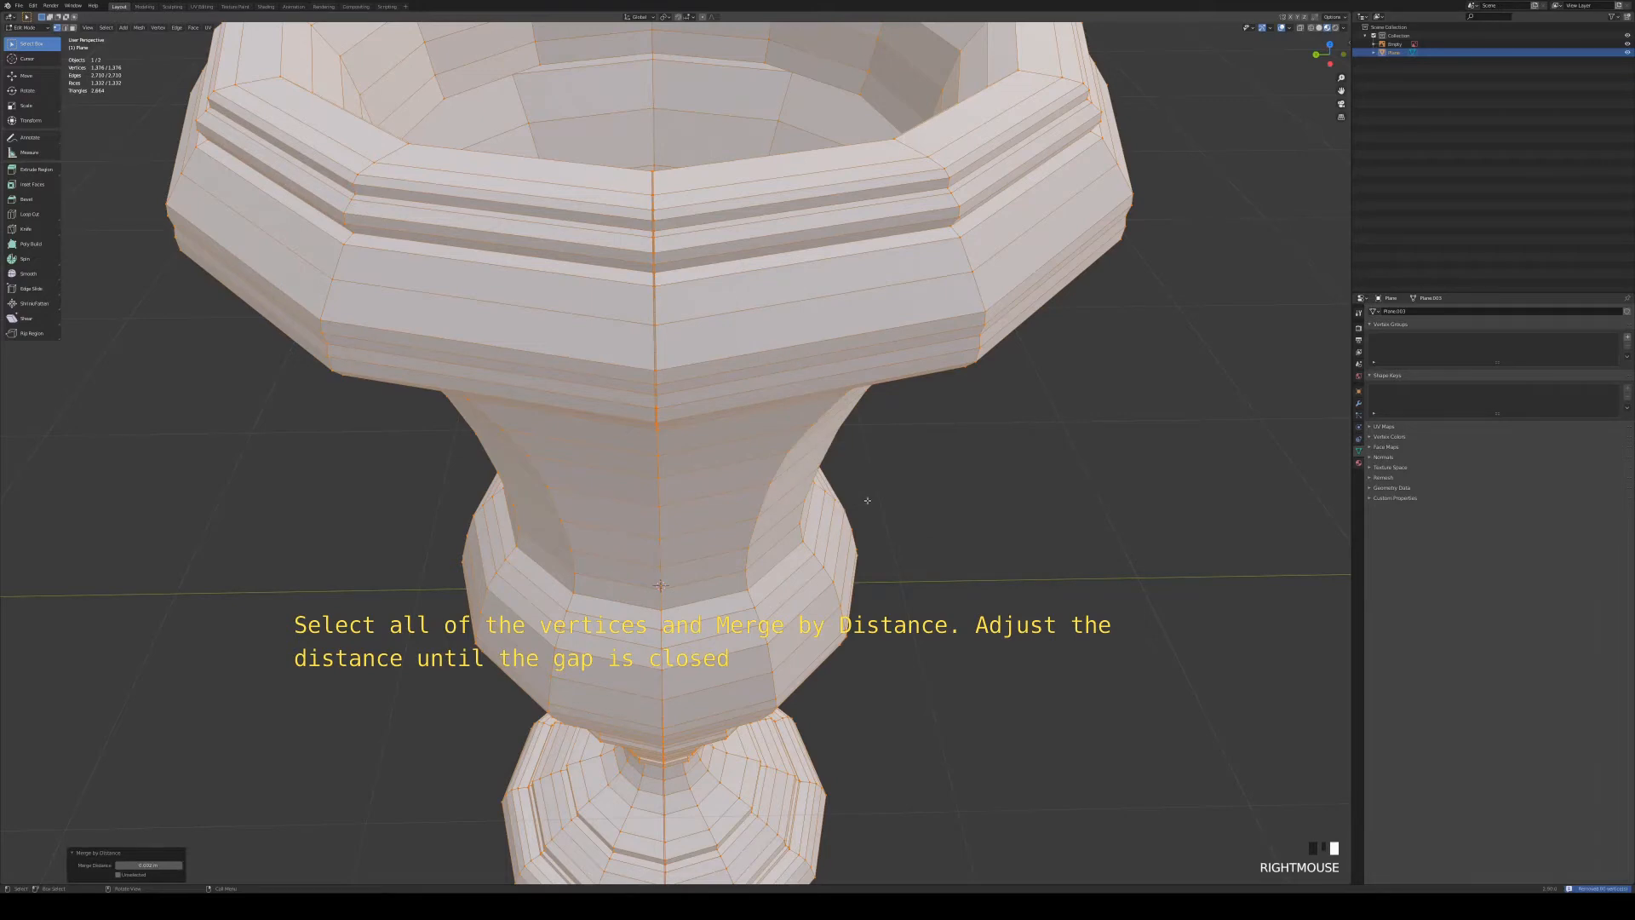
{"action": "left_click", "coordinate": [157, 865]}
{"action": "key", "text": "BackSpace"}
{"action": "key", "text": "BackSpace"}
{"action": "key", "text": "Return"}
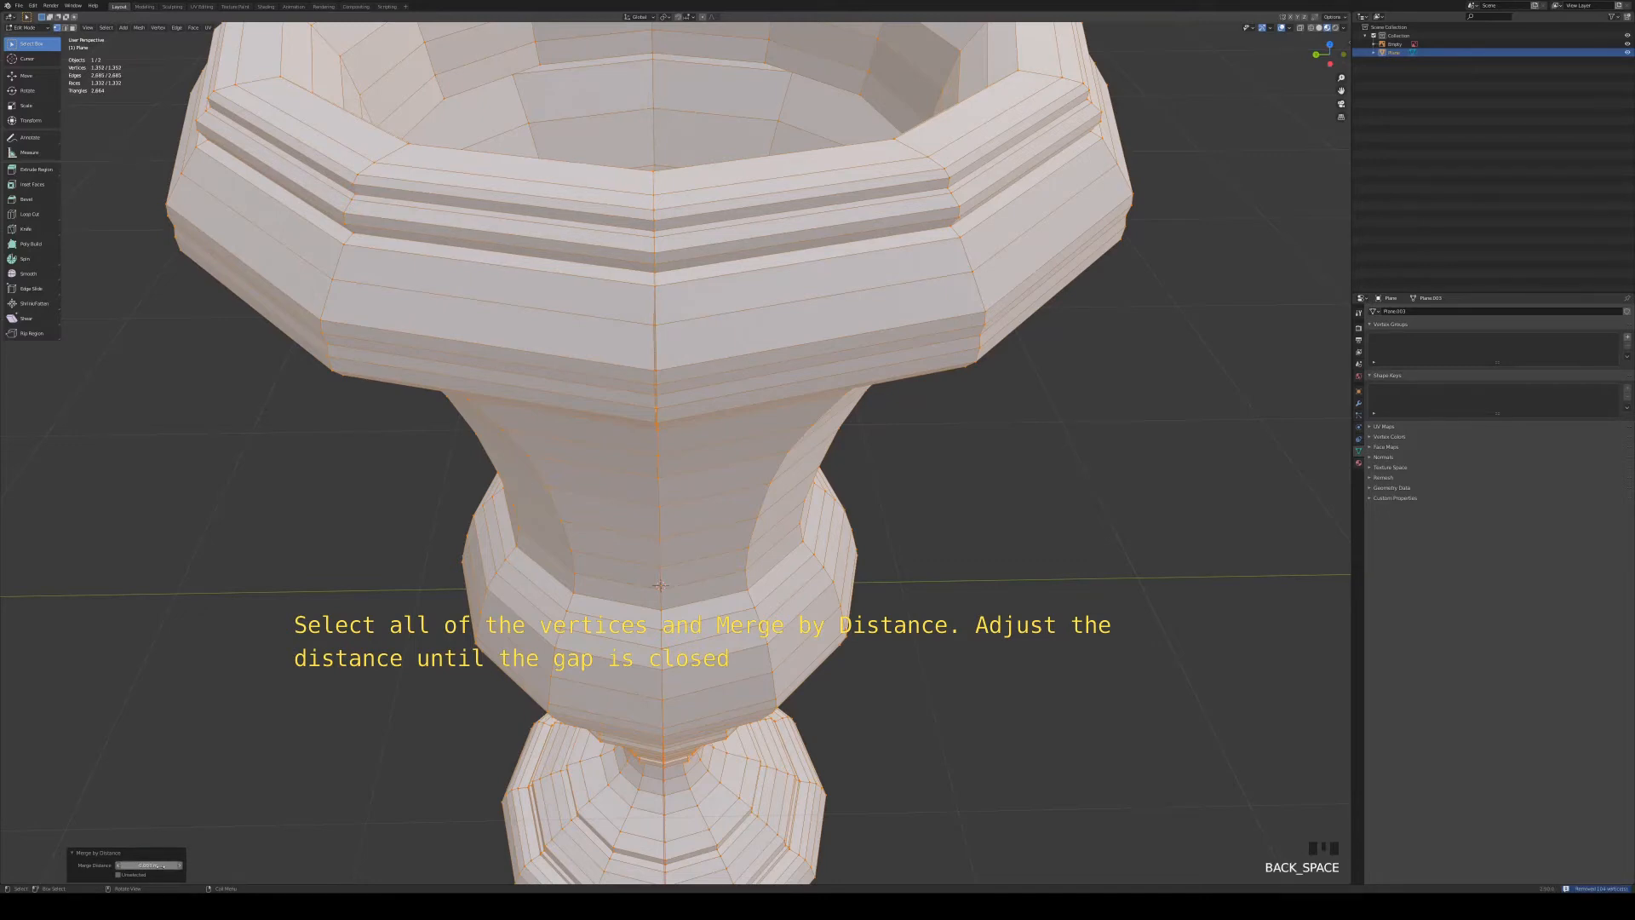
{"action": "left_click", "coordinate": [164, 865]}
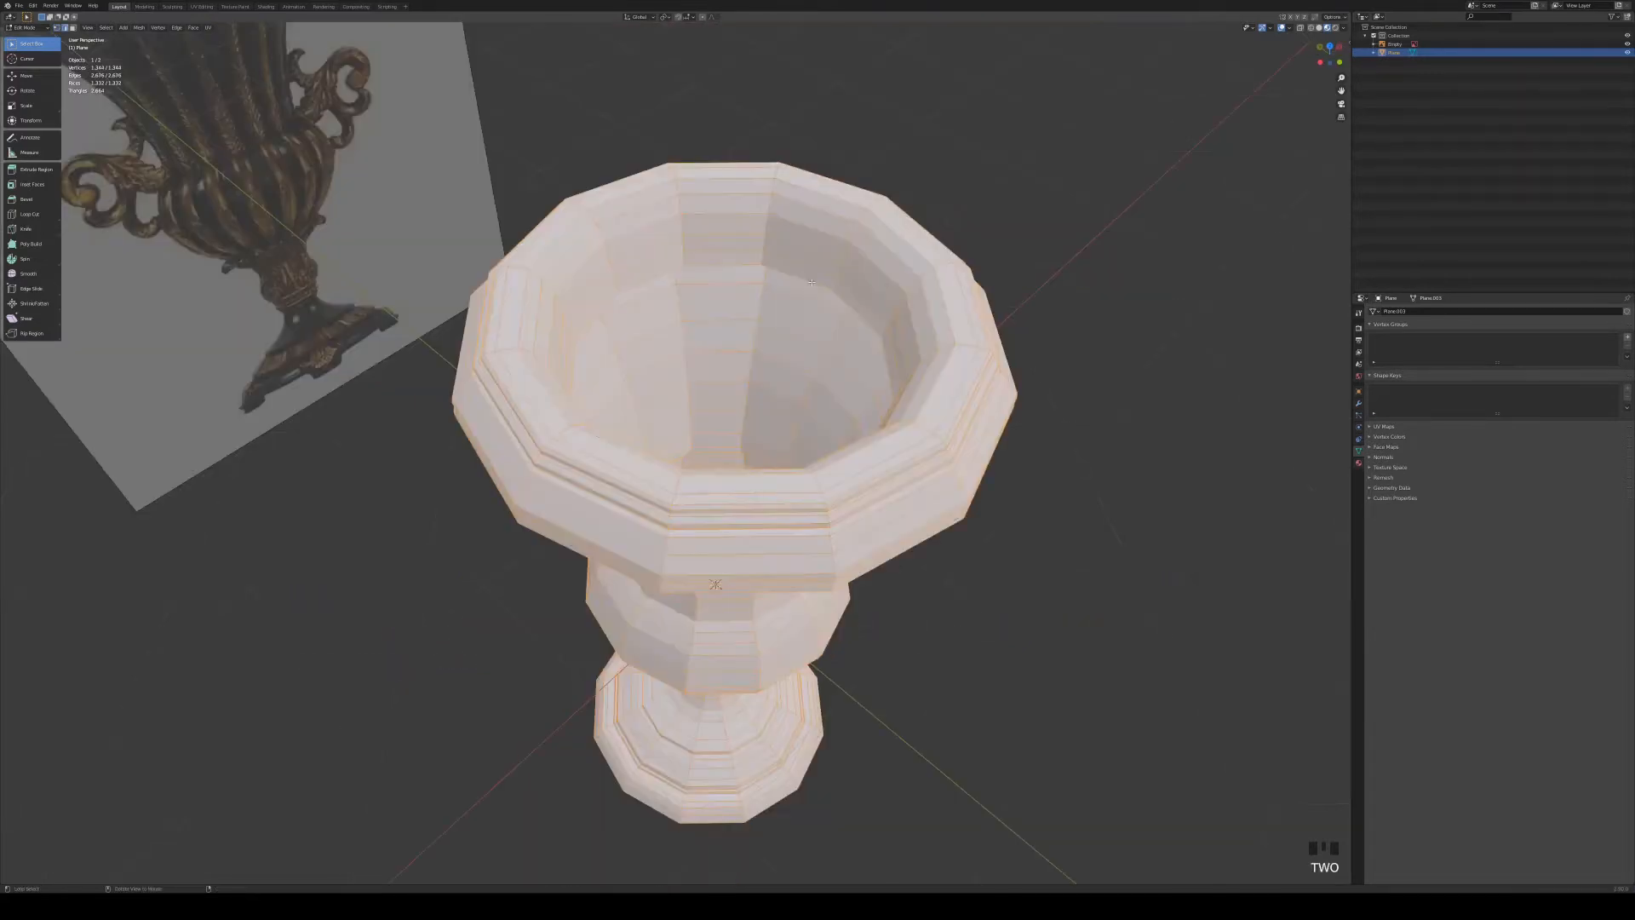
Step: Fill the open edge loop inside the vase's mouth with a face
{"action": "left_click", "coordinate": [812, 282], "text": "alt"}
{"action": "key", "text": "f"}
{"action": "key", "text": "1"}
Step: Divide the fill face inside the vase with three parallel edges and one crossing edge, connecting opposite vertices
{"action": "middle_click_drag", "start_coordinate": [811, 282], "coordinate": [715, 374]}
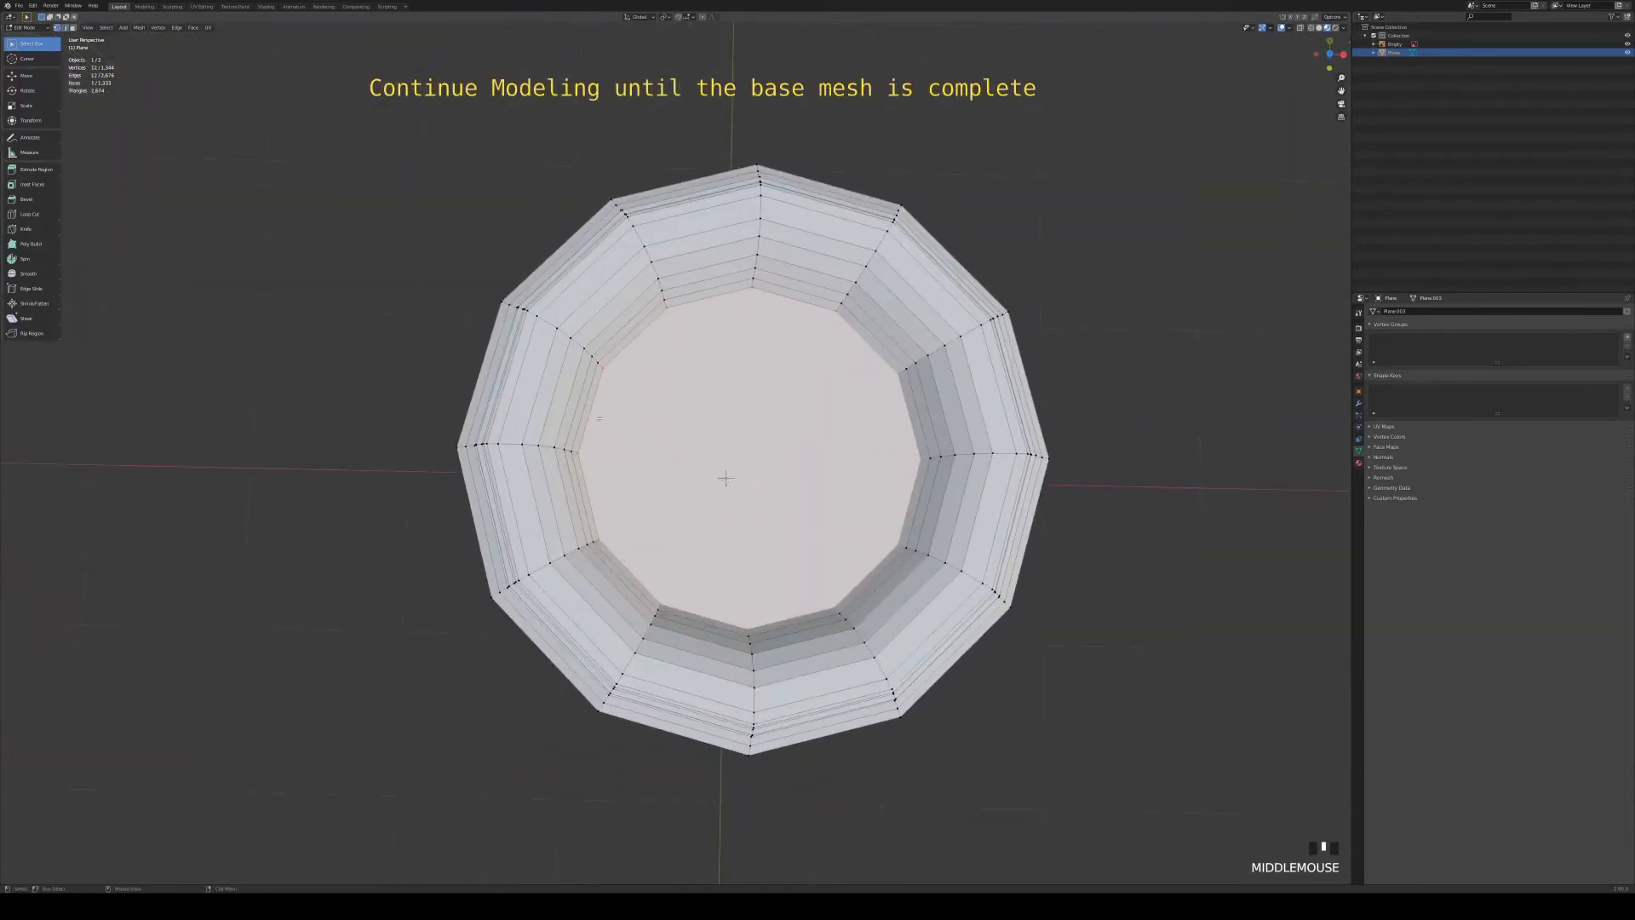
{"action": "left_click", "coordinate": [579, 452]}
{"action": "left_click", "coordinate": [920, 459], "text": "shift"}
{"action": "key", "text": "j"}
{"action": "left_click", "coordinate": [899, 372]}
{"action": "left_click", "coordinate": [599, 363], "text": "shift"}
{"action": "key", "text": "j"}
{"action": "left_click", "coordinate": [899, 545]}
{"action": "left_click", "coordinate": [599, 539], "text": "shift"}
{"action": "key", "text": "j"}
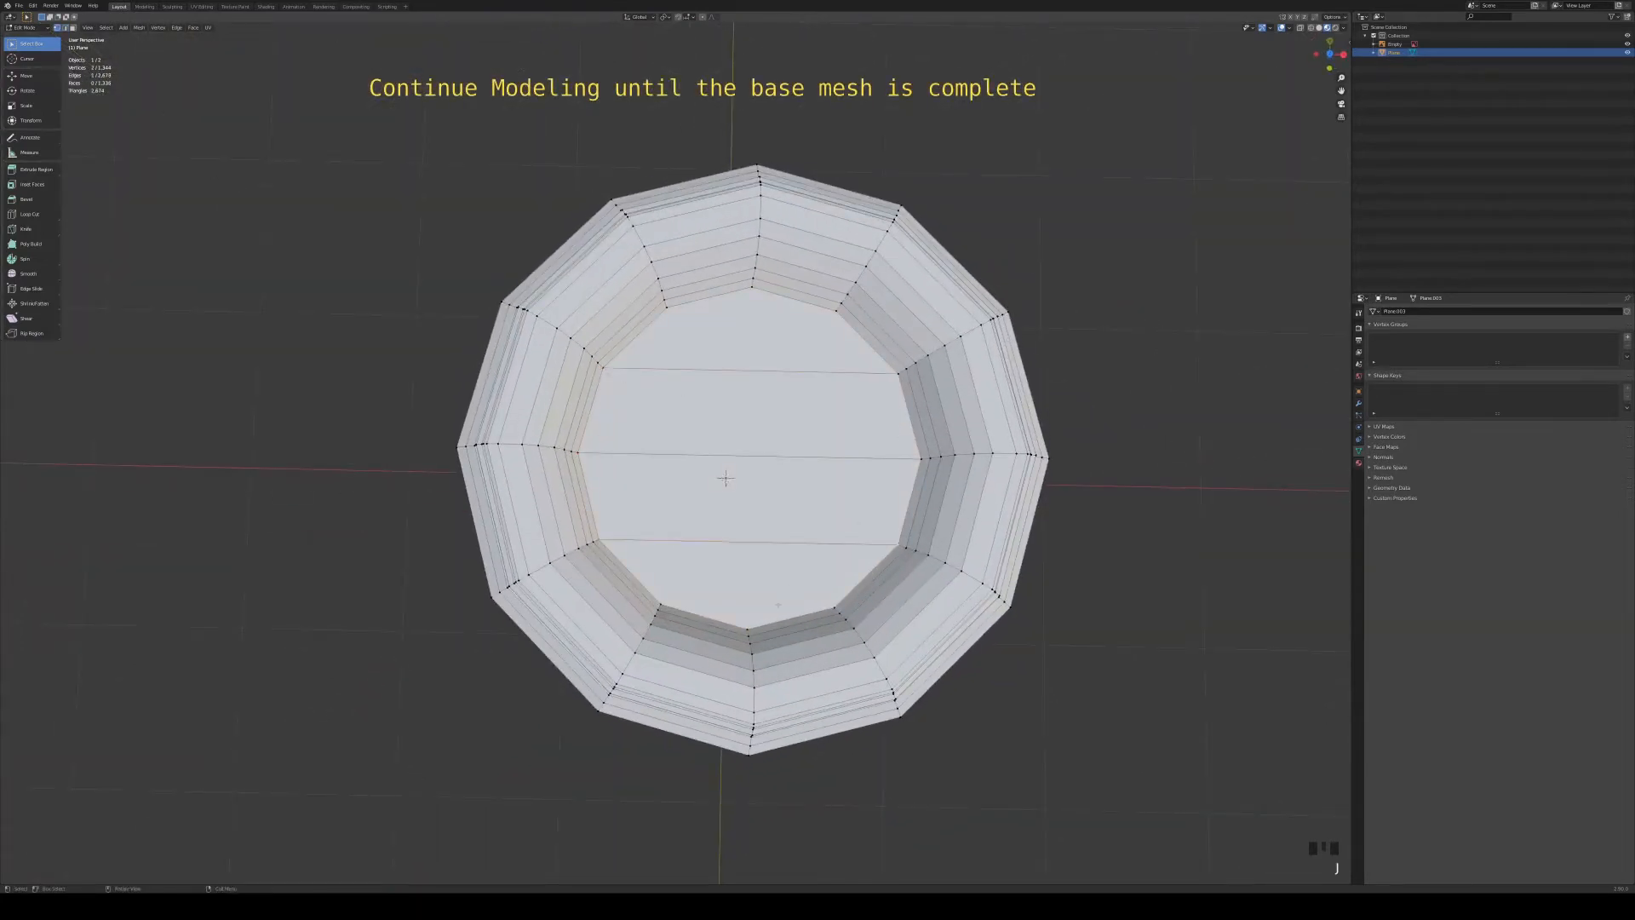
{"action": "left_click", "coordinate": [748, 629]}
{"action": "left_click", "coordinate": [752, 287], "text": "shift"}
{"action": "key", "text": "j"}
Step: Extrude the base's bottom edge loop inward and fill the remaining opening on the underside
{"action": "middle_click_drag", "start_coordinate": [1076, 513], "coordinate": [843, 392]}
{"action": "middle_click_drag", "start_coordinate": [720, 304], "coordinate": [1038, 624]}
{"action": "key", "text": "e"}
{"action": "key", "text": "s"}
{"action": "left_click", "coordinate": [934, 573]}
{"action": "middle_click_drag", "start_coordinate": [934, 562], "coordinate": [768, 401]}
{"action": "key", "text": "f"}
{"action": "scroll", "coordinate": [769, 400], "scroll_direction": "up", "scroll_amount": 2}
{"action": "left_click", "coordinate": [769, 624]}
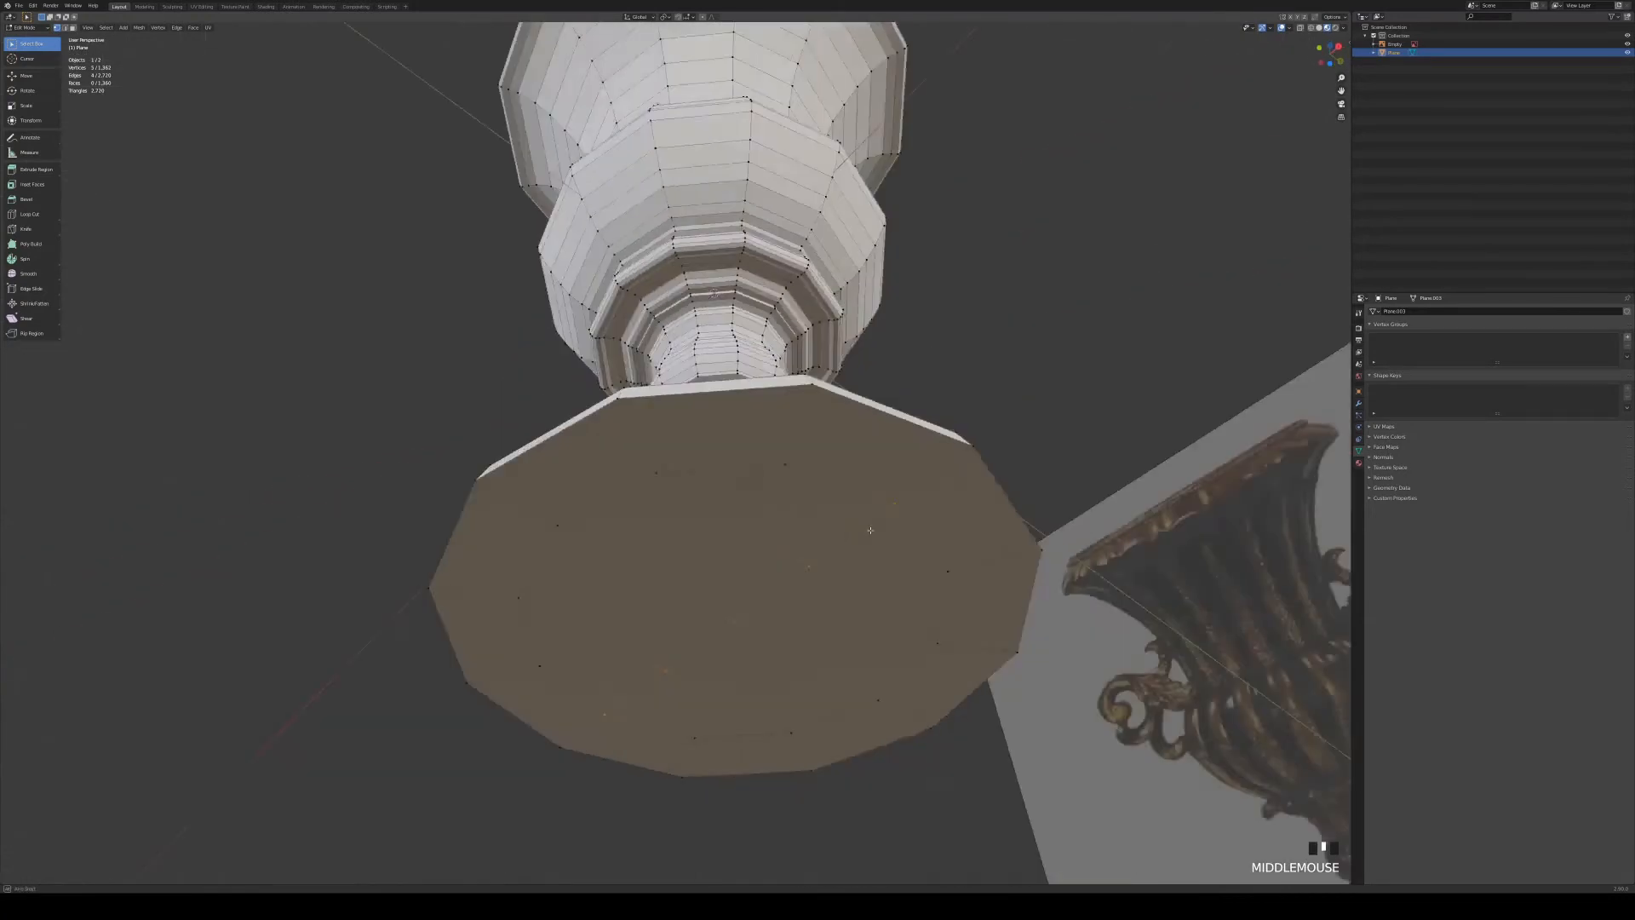
Step: Extrude four evenly spaced faces on the base's underside downward along Z into feet, and scale them
{"action": "middle_click_drag", "start_coordinate": [724, 587], "coordinate": [787, 596]}
{"action": "scroll", "coordinate": [704, 574], "scroll_direction": "down", "scroll_amount": 1}
{"action": "left_click", "coordinate": [610, 461]}
{"action": "left_click", "coordinate": [607, 576], "text": "shift"}
{"action": "left_click", "coordinate": [626, 589], "text": "shift"}
{"action": "left_click", "coordinate": [822, 422], "text": "shift"}
{"action": "left_click", "coordinate": [809, 577], "text": "shift"}
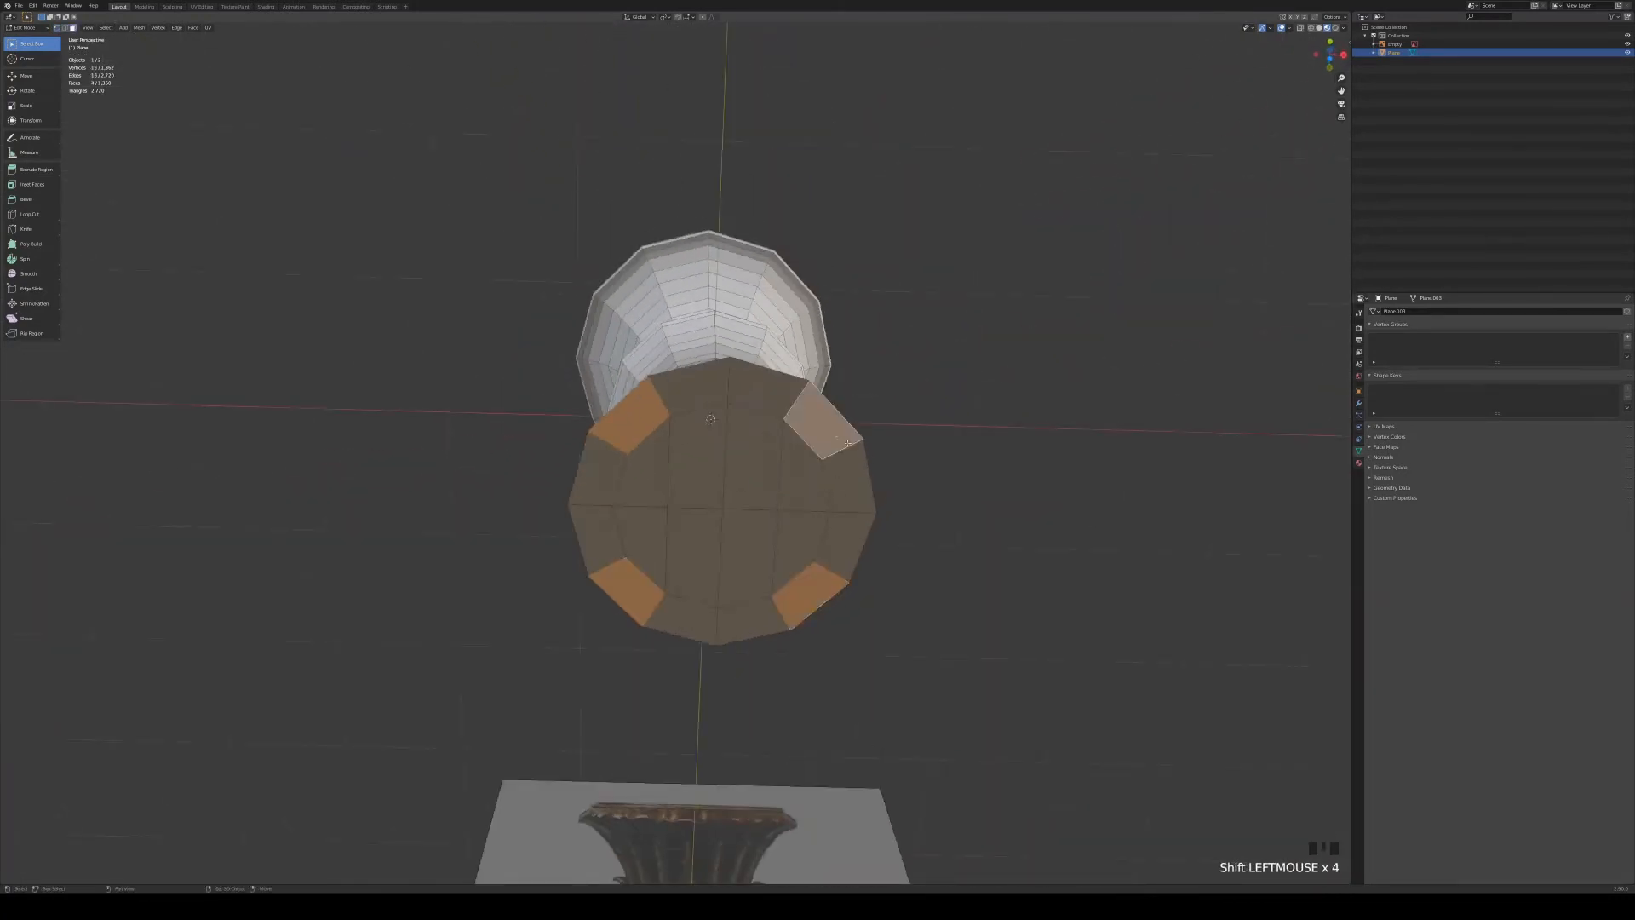
{"action": "middle_click_drag", "start_coordinate": [809, 578], "coordinate": [872, 507]}
{"action": "key", "text": "KP_1"}
{"action": "key", "text": "e"}
{"action": "key", "text": "z"}
{"action": "left_click", "coordinate": [884, 504]}
{"action": "key", "text": "s"}
{"action": "left_click", "coordinate": [1003, 603]}
Step: Return to Object Mode and apply Shade Smooth to the vase
{"action": "scroll", "coordinate": [886, 519], "scroll_direction": "down", "scroll_amount": 5}
{"action": "key", "text": "Tab"}
{"action": "scroll", "coordinate": [872, 506], "scroll_direction": "down", "scroll_amount": 2}
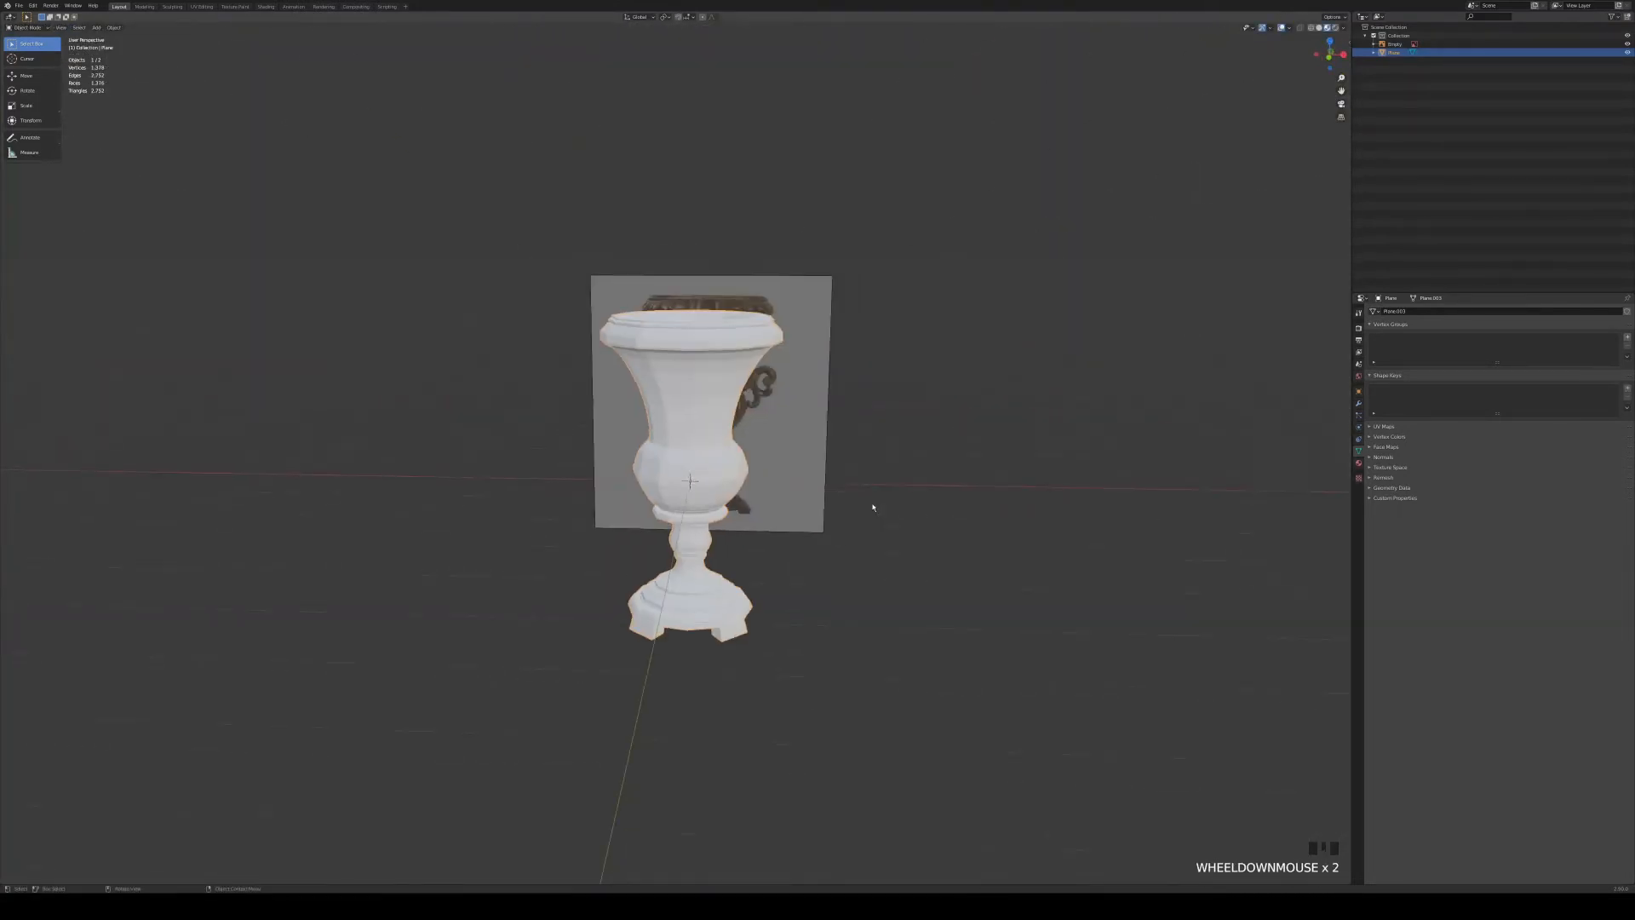
{"action": "left_click", "coordinate": [113, 27]}
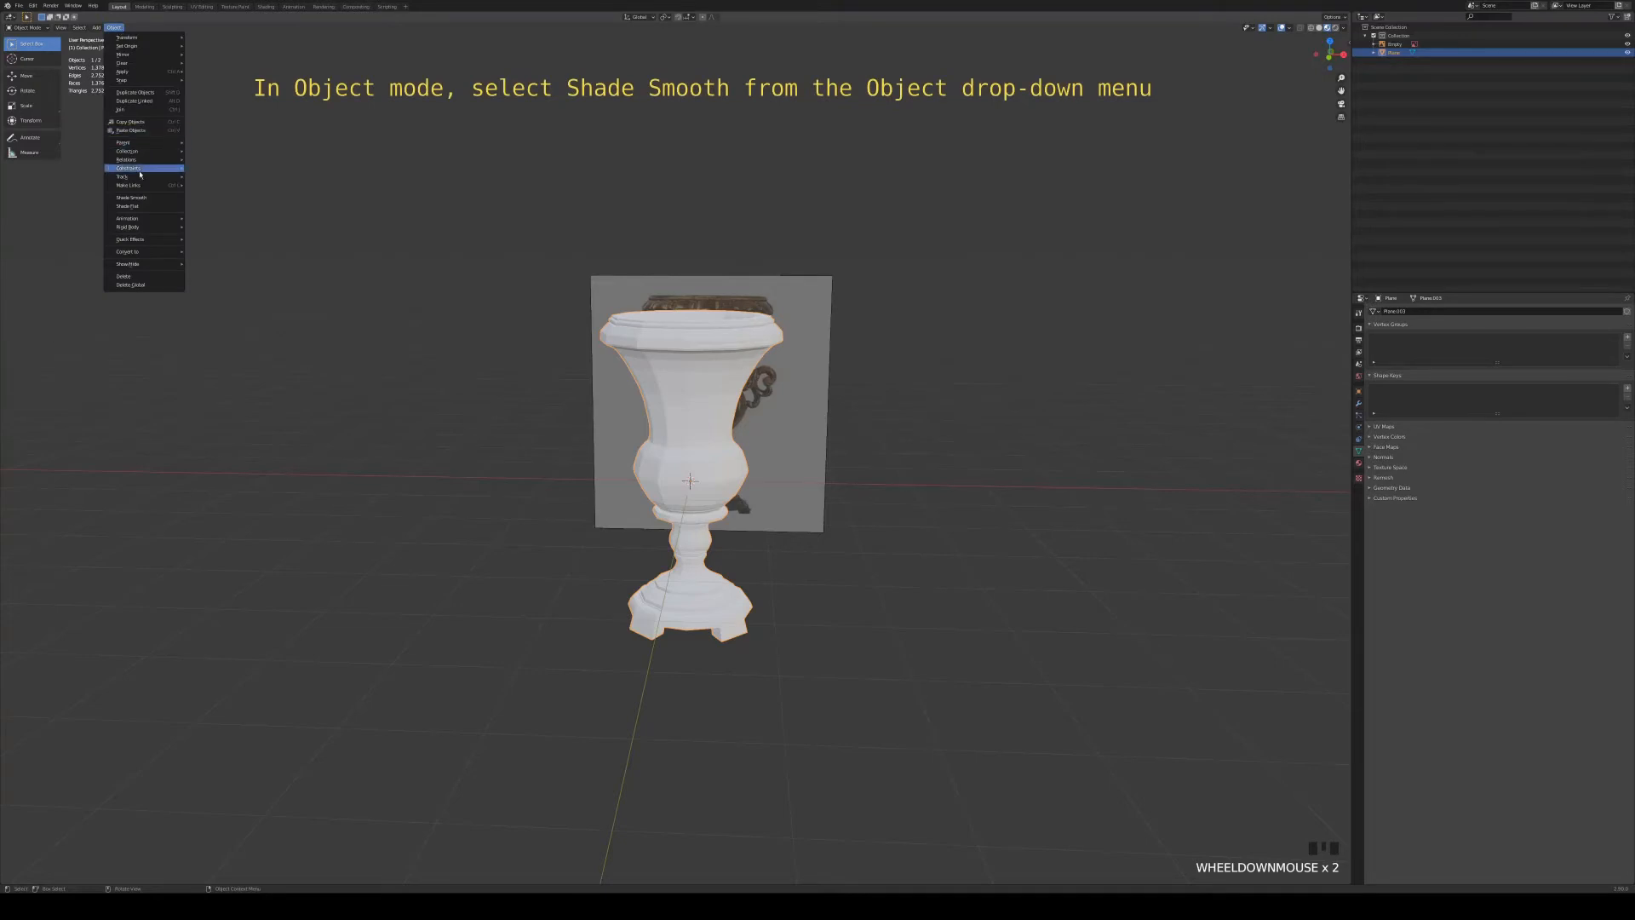
{"action": "left_click", "coordinate": [142, 202]}
Step: In Edit Mode, select the hard edge loops around the rim and the collar below the bowl and mark them sharp
{"action": "middle_click_drag", "start_coordinate": [387, 327], "coordinate": [398, 284]}
{"action": "key", "text": "Tab"}
{"action": "scroll", "coordinate": [827, 289], "scroll_direction": "up", "scroll_amount": 4}
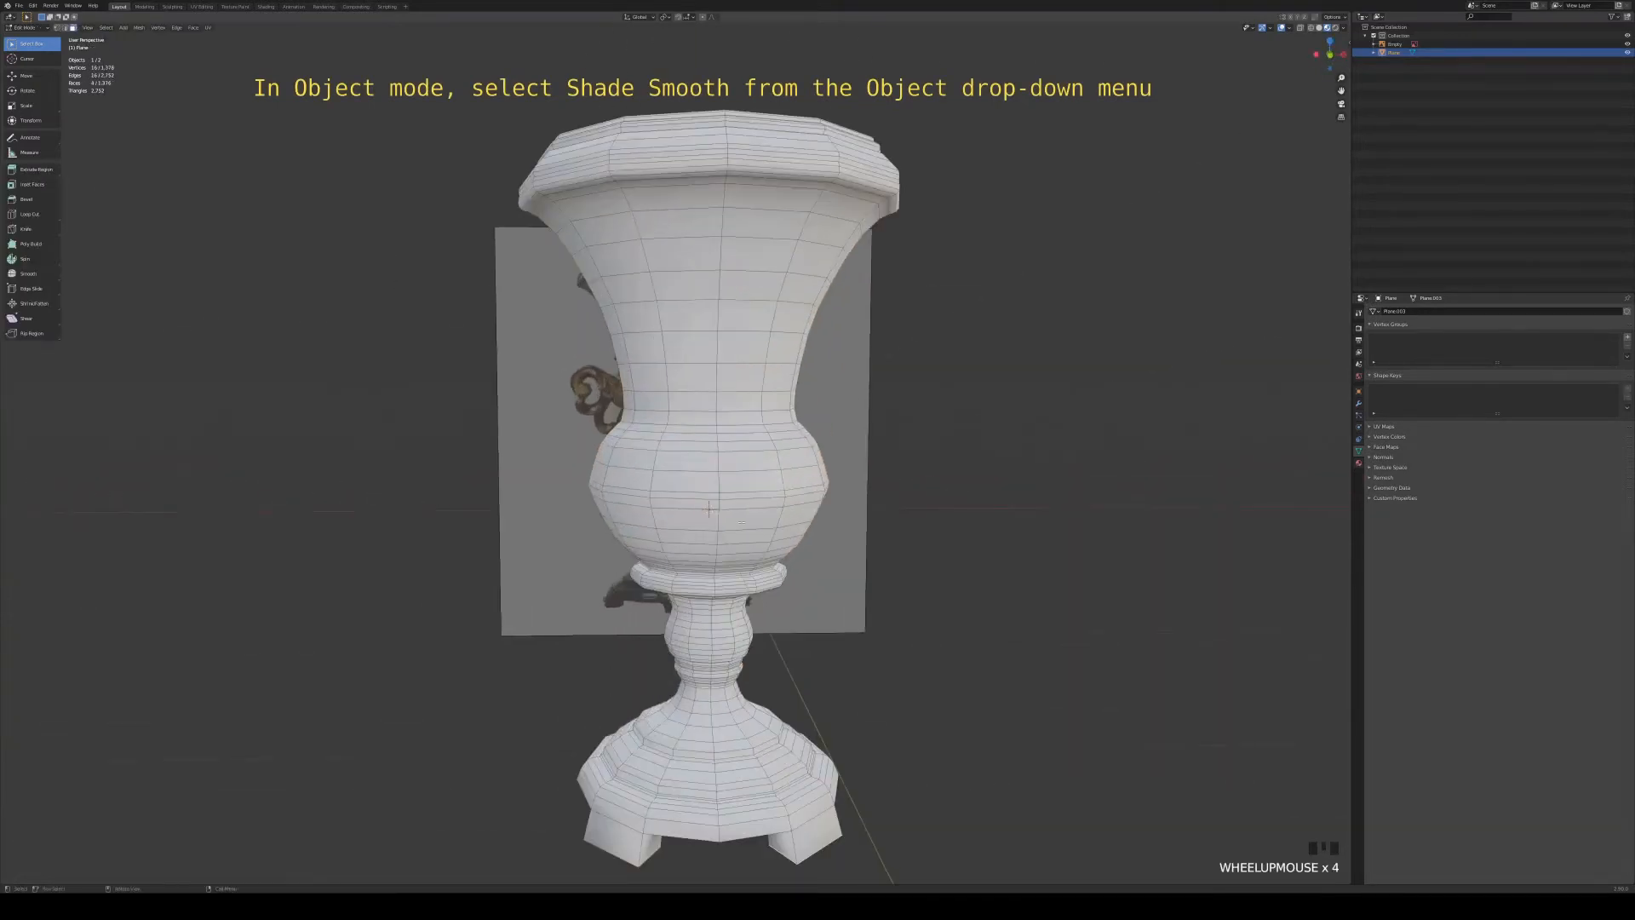
{"action": "middle_click_drag", "start_coordinate": [827, 289], "coordinate": [827, 268]}
{"action": "key", "text": "2"}
{"action": "left_click", "coordinate": [771, 155], "text": "alt"}
{"action": "left_click", "coordinate": [673, 585], "text": "alt"}
{"action": "middle_click_drag", "start_coordinate": [656, 600], "coordinate": [603, 639]}
{"action": "left_click", "coordinate": [654, 540], "text": "alt+shift"}
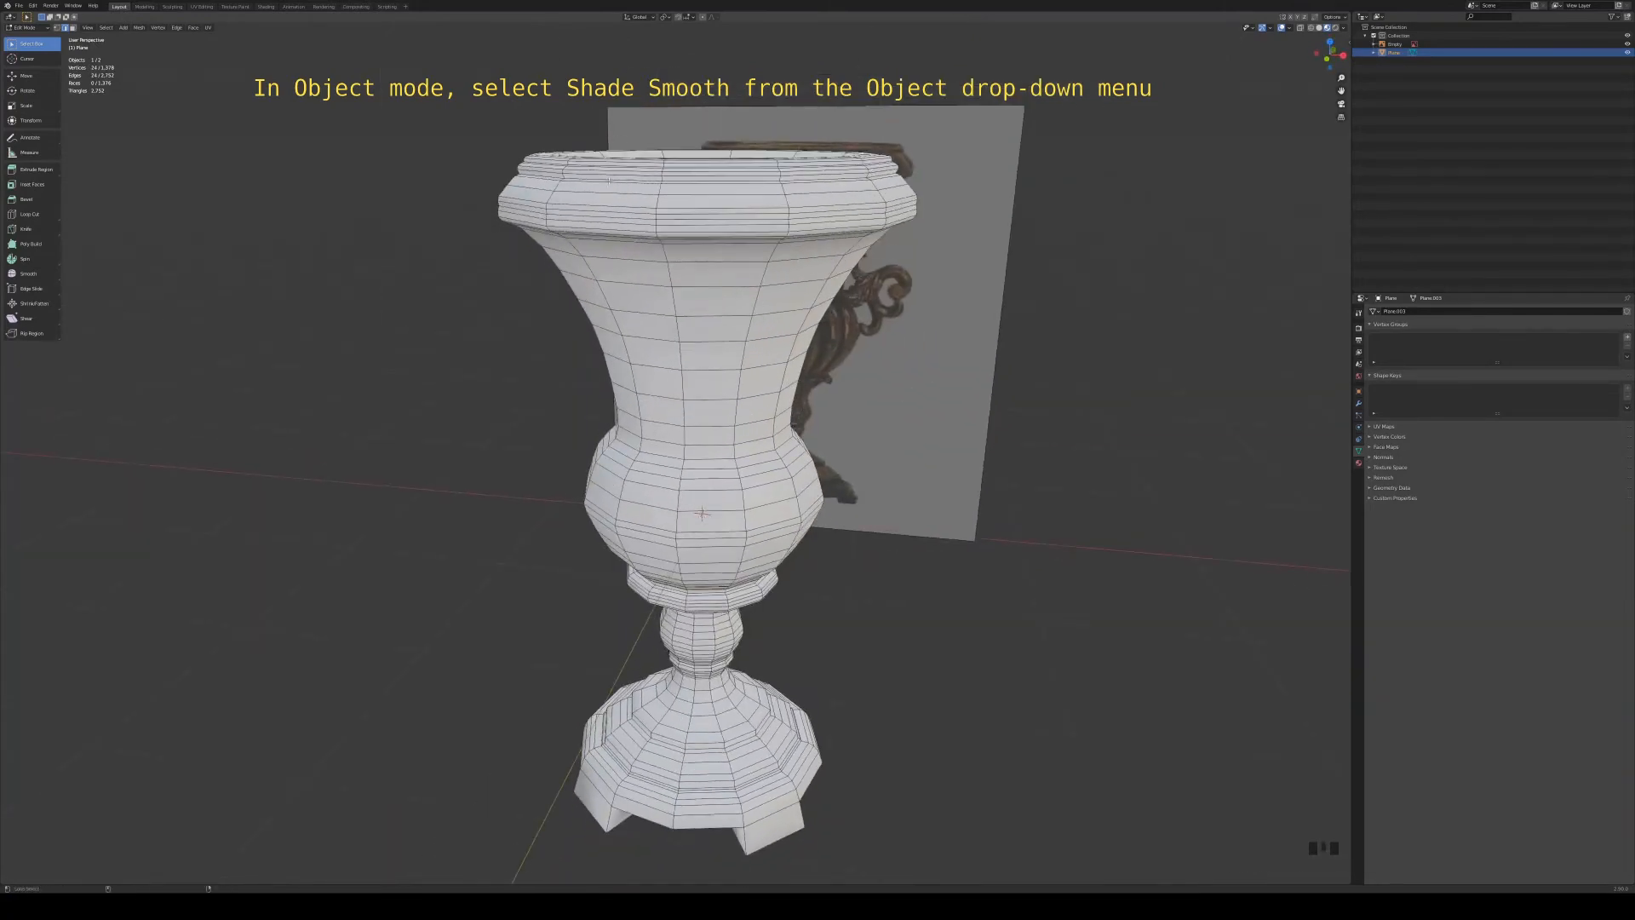
{"action": "left_click", "coordinate": [608, 179], "text": "alt+shift"}
{"action": "left_click", "coordinate": [608, 164], "text": "alt+shift"}
{"action": "middle_click_drag", "start_coordinate": [608, 164], "coordinate": [626, 115]}
{"action": "left_click", "coordinate": [715, 171], "text": "alt+shift"}
{"action": "right_click", "coordinate": [698, 269]}
{"action": "left_click", "coordinate": [677, 463]}
Step: Mark the edge loop on the underside of the collar sharp
{"action": "middle_click_drag", "start_coordinate": [677, 462], "coordinate": [912, 443]}
{"action": "scroll", "coordinate": [675, 460], "scroll_direction": "up", "scroll_amount": 5}
{"action": "scroll", "coordinate": [675, 460], "scroll_direction": "down", "scroll_amount": 1}
{"action": "left_click", "coordinate": [652, 714], "text": "alt"}
{"action": "right_click", "coordinate": [650, 716]}
{"action": "left_click", "coordinate": [649, 715]}
{"action": "middle_click_drag", "start_coordinate": [649, 715], "coordinate": [647, 341], "text": "shift"}
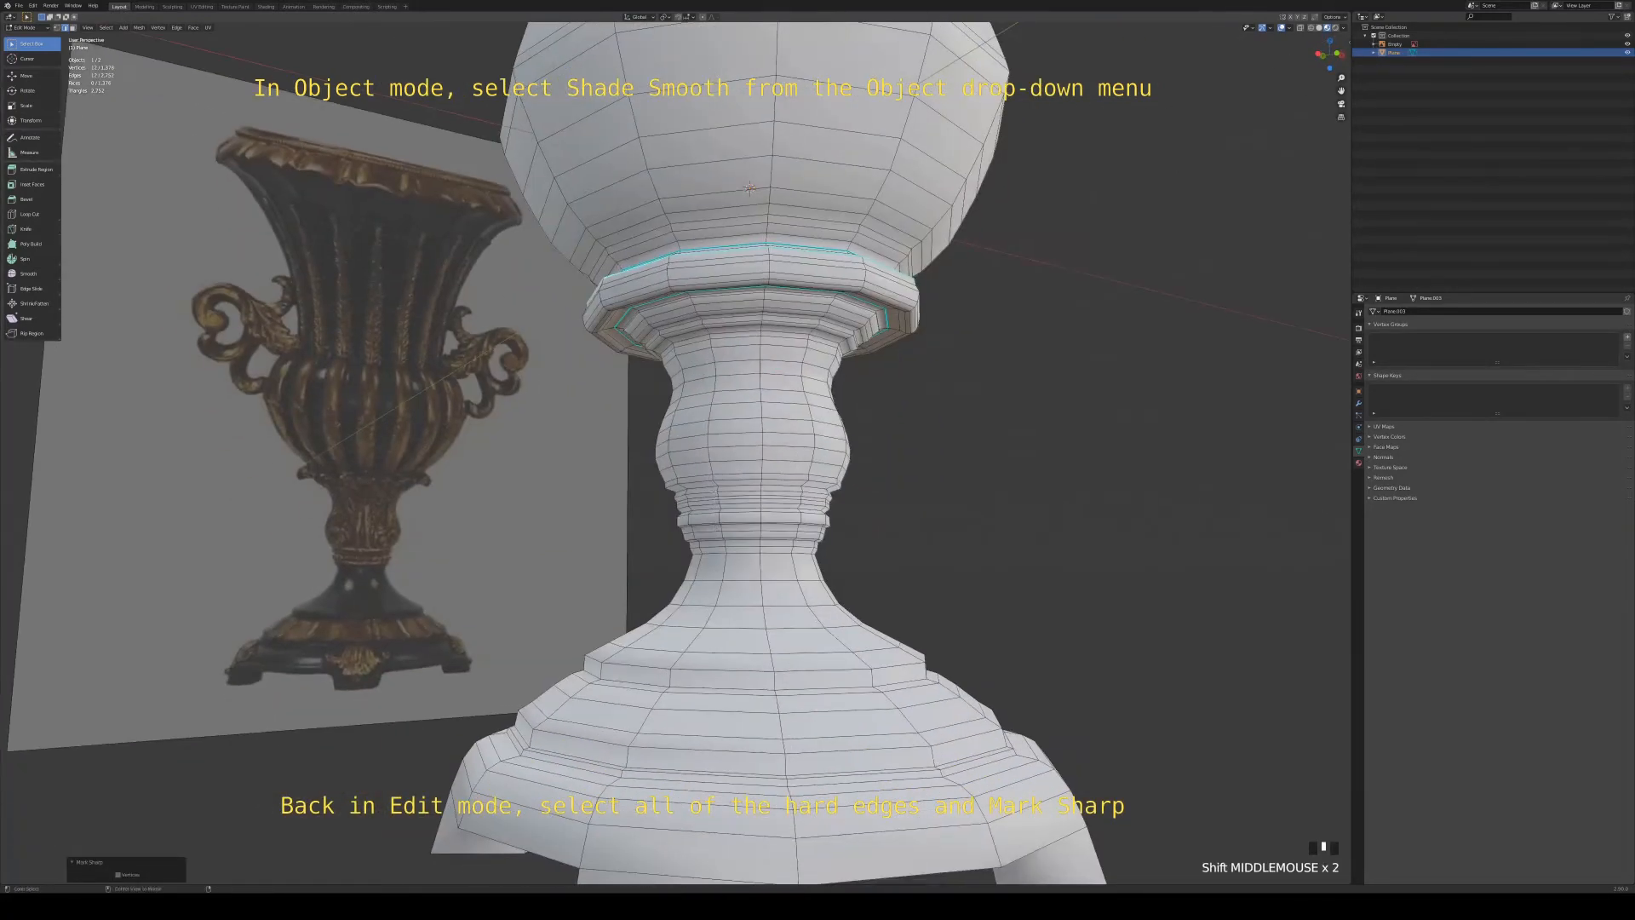
Step: Mark the hard edge loops around the stem rings and the stepped base sharp, together with edges on the feet
{"action": "left_click", "coordinate": [711, 481], "text": "alt"}
{"action": "left_click", "coordinate": [708, 488], "text": "alt+shift"}
{"action": "left_click", "coordinate": [706, 500], "text": "alt+shift"}
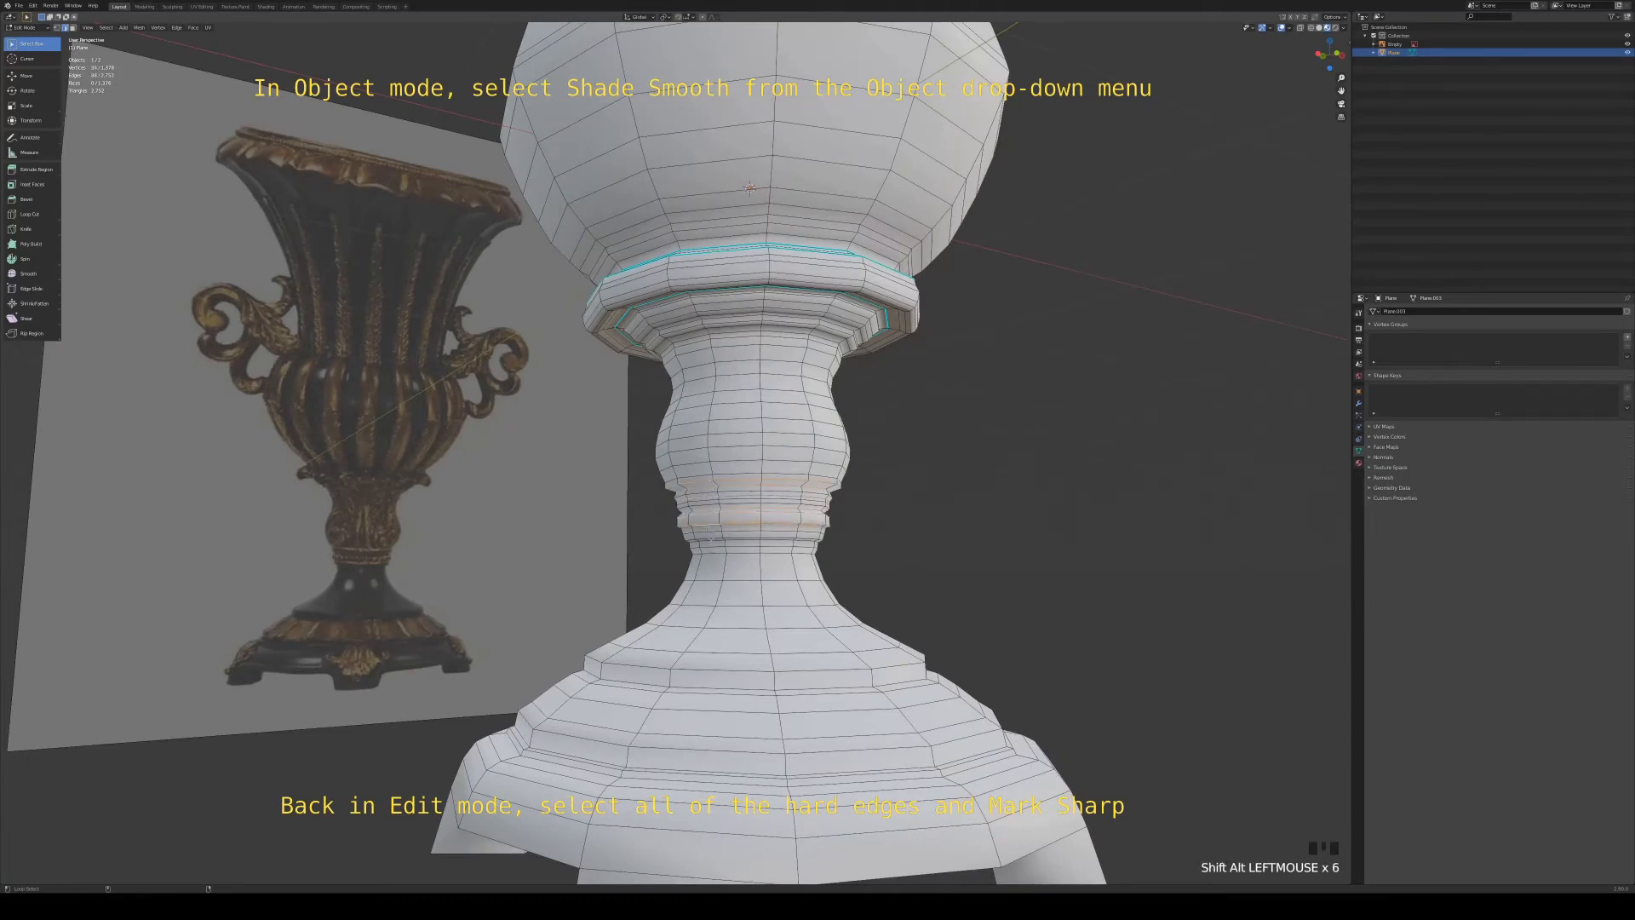
{"action": "left_click", "coordinate": [707, 669], "text": "alt+shift"}
{"action": "left_click", "coordinate": [703, 686], "text": "alt+shift"}
{"action": "left_click", "coordinate": [694, 748], "text": "alt+shift"}
{"action": "left_click", "coordinate": [690, 766], "text": "alt+shift"}
{"action": "left_click", "coordinate": [685, 775], "text": "alt+shift"}
{"action": "scroll", "coordinate": [664, 766], "scroll_direction": "down", "scroll_amount": 3}
{"action": "middle_click_drag", "start_coordinate": [656, 762], "coordinate": [614, 663]}
{"action": "left_click", "coordinate": [596, 661], "text": "shift"}
{"action": "left_click", "coordinate": [572, 655], "text": "shift"}
{"action": "left_click", "coordinate": [745, 643], "text": "shift"}
{"action": "left_click", "coordinate": [816, 679], "text": "shift"}
{"action": "right_click", "coordinate": [843, 654]}
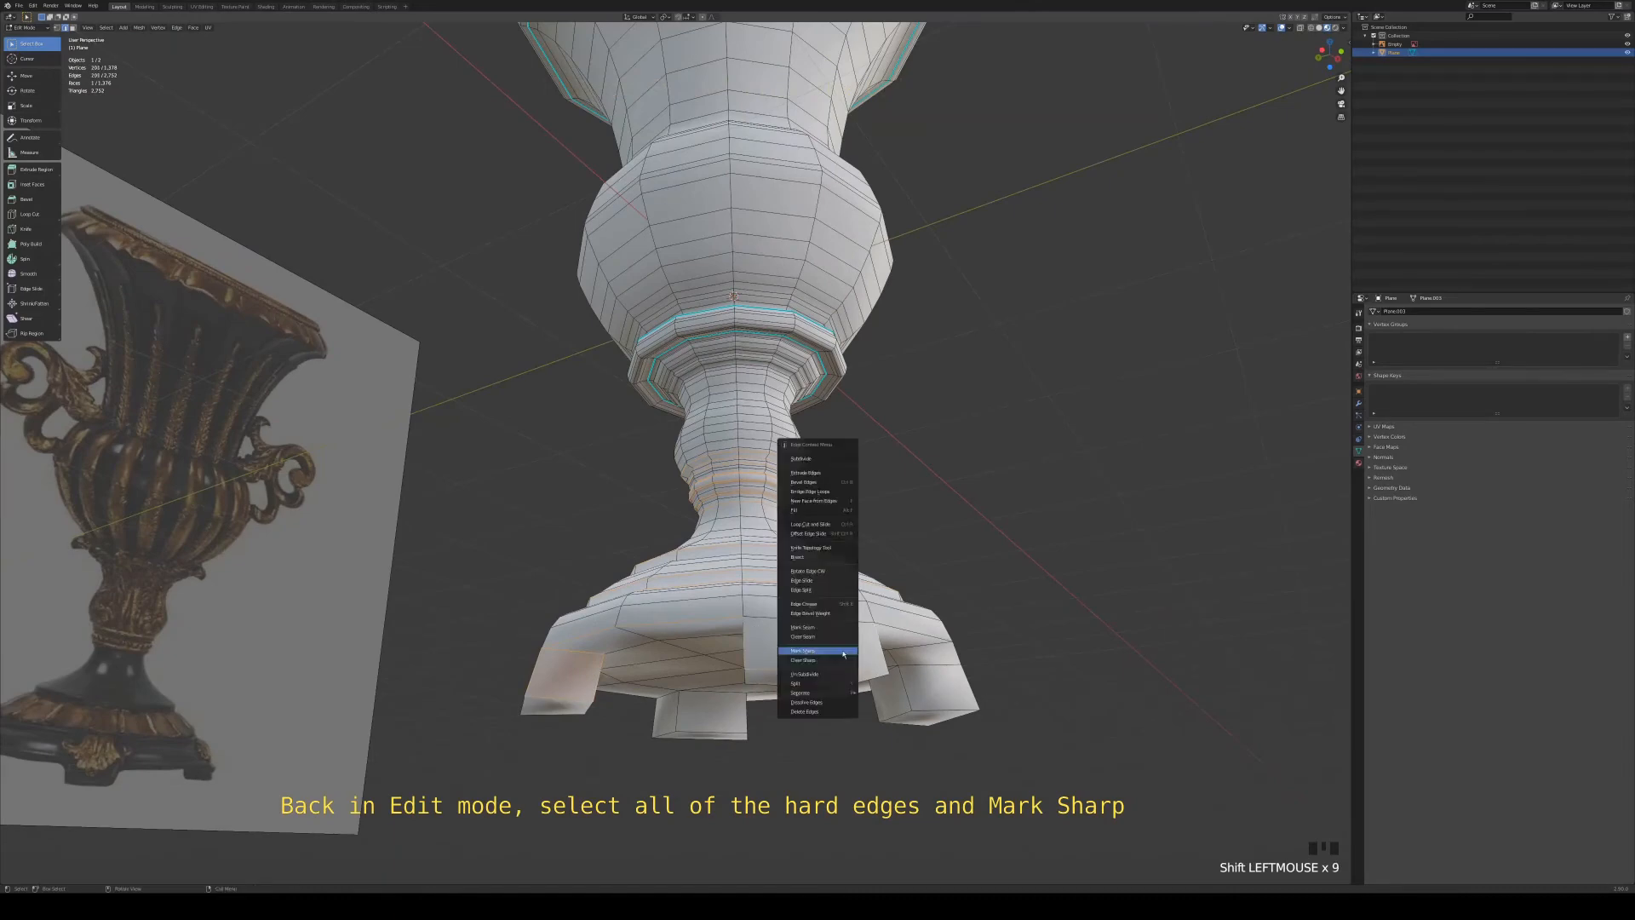
{"action": "left_click", "coordinate": [843, 653]}
Step: Select further hard edges on the feet from other sides of the base and mark them sharp
{"action": "middle_click_drag", "start_coordinate": [844, 653], "coordinate": [946, 601]}
{"action": "left_click", "coordinate": [856, 611]}
{"action": "left_click", "coordinate": [943, 654], "text": "shift"}
{"action": "right_click", "coordinate": [682, 629]}
{"action": "left_click", "coordinate": [682, 628]}
{"action": "middle_click_drag", "start_coordinate": [682, 628], "coordinate": [631, 587]}
{"action": "left_click", "coordinate": [630, 572]}
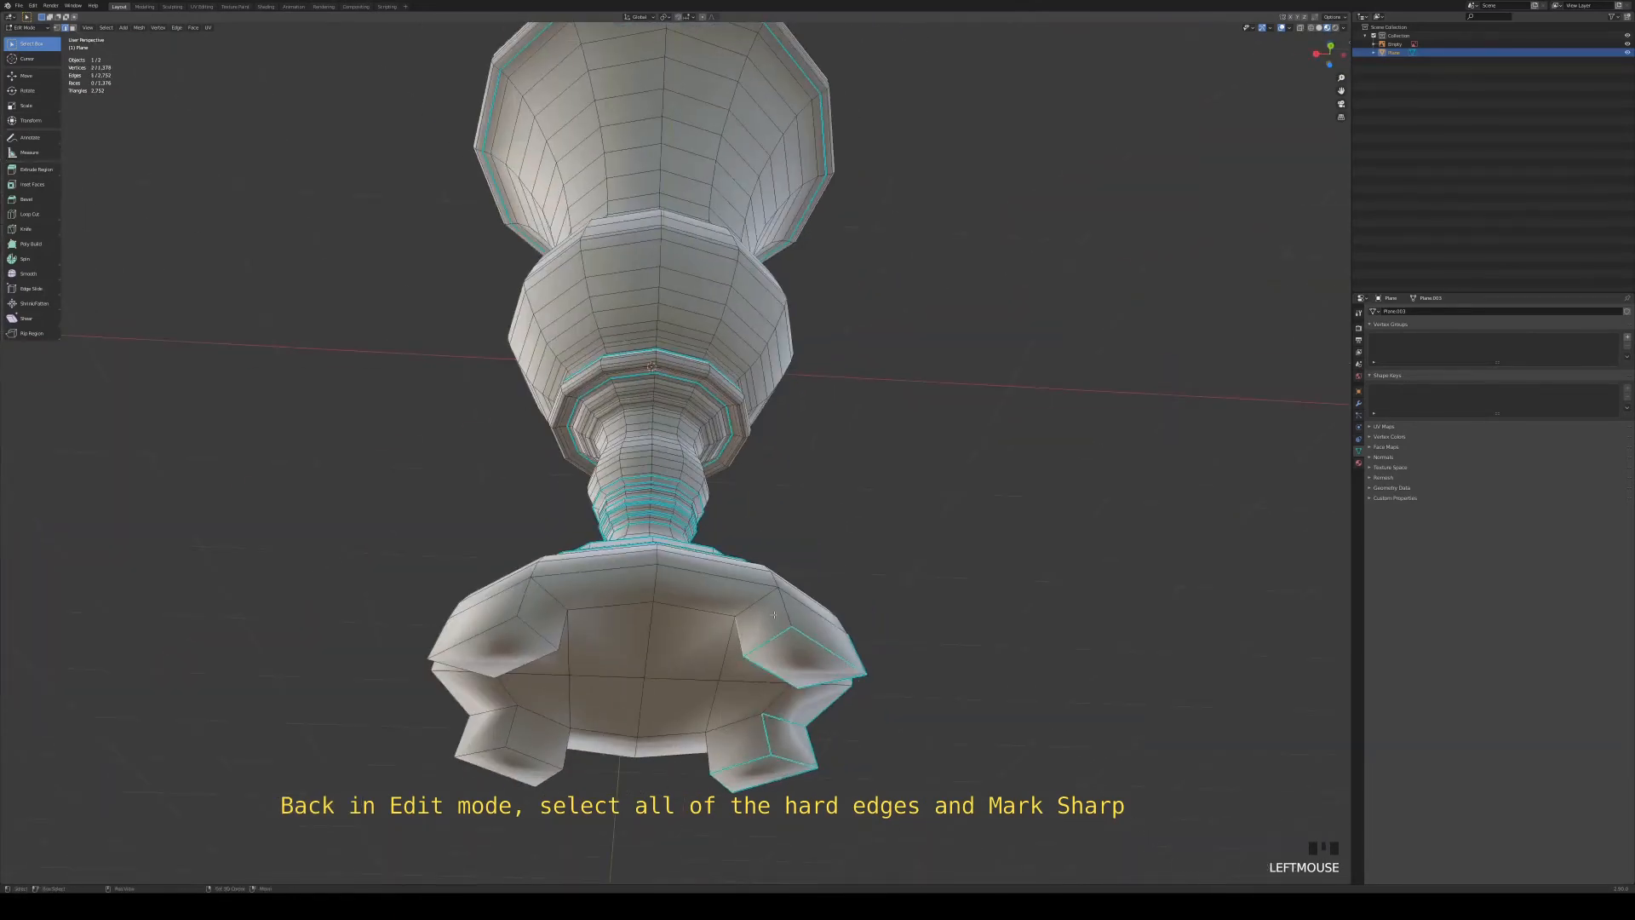
{"action": "left_click", "coordinate": [572, 572], "text": "shift"}
{"action": "left_click", "coordinate": [533, 644], "text": "shift"}
{"action": "right_click", "coordinate": [533, 643]}
{"action": "left_click", "coordinate": [532, 644]}
Step: Select the remaining hard edges on the feet from the next side of the base and mark them sharp
{"action": "middle_click_drag", "start_coordinate": [533, 644], "coordinate": [707, 630]}
{"action": "left_click", "coordinate": [771, 638]}
{"action": "left_click", "coordinate": [749, 617], "text": "shift"}
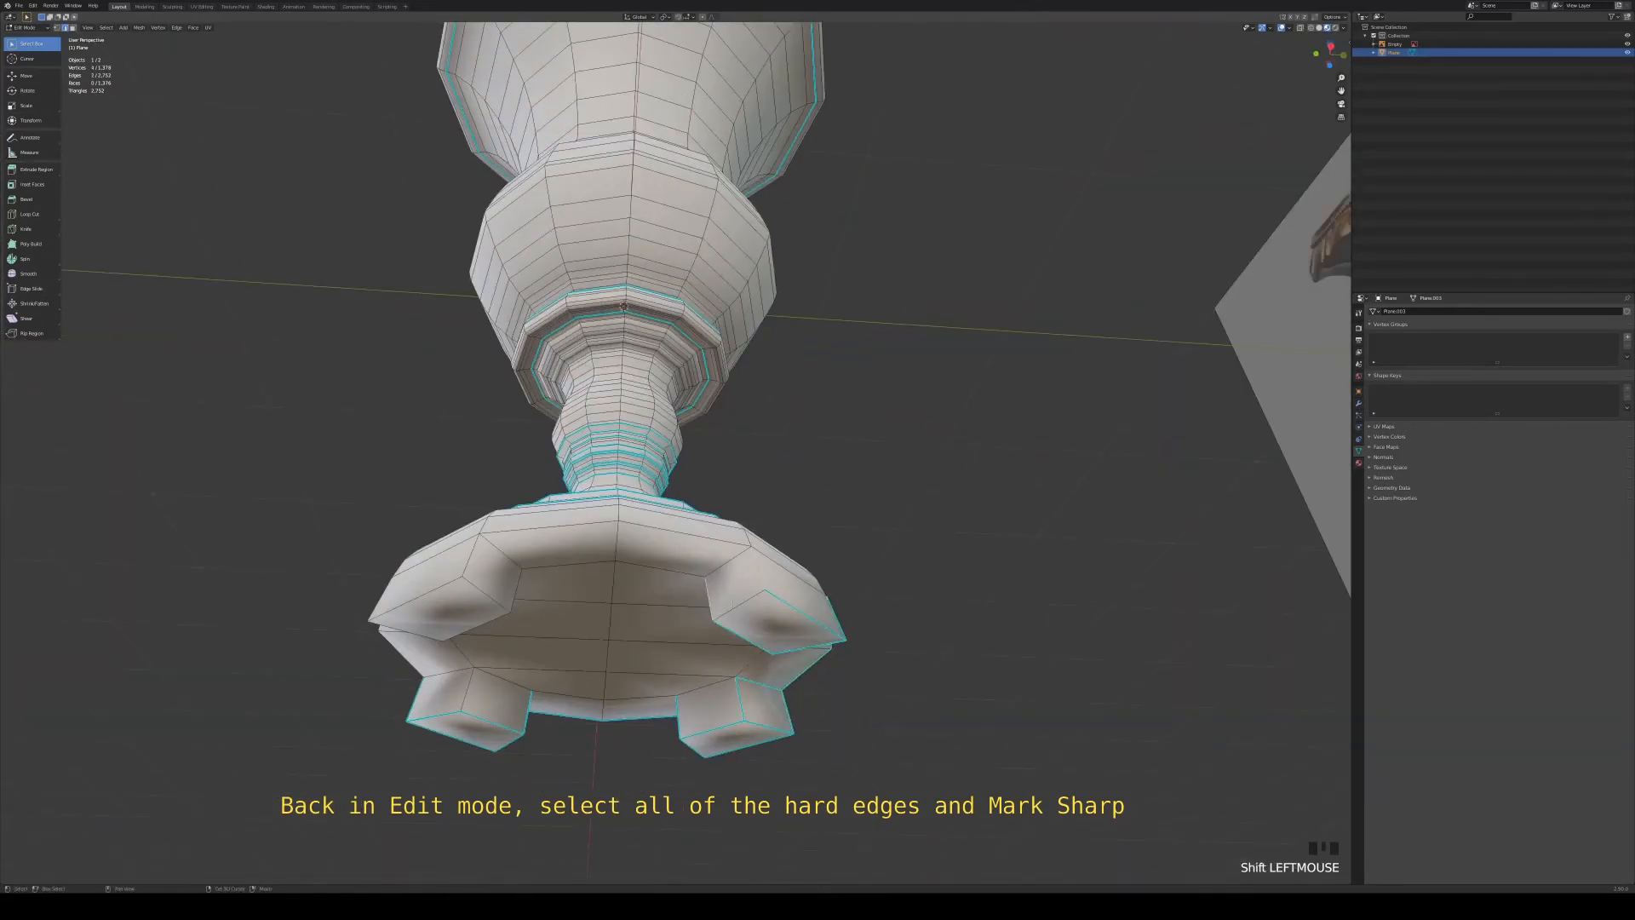
{"action": "left_click", "coordinate": [728, 562], "text": "shift"}
{"action": "left_click", "coordinate": [558, 527], "text": "shift"}
{"action": "left_click", "coordinate": [472, 556], "text": "shift"}
{"action": "left_click", "coordinate": [477, 613], "text": "shift"}
Step: Mark the last unmarked hard edges of the feet sharp, working from the front underside of the base
{"action": "middle_click_drag", "start_coordinate": [451, 600], "coordinate": [548, 598]}
{"action": "left_click", "coordinate": [597, 610]}
{"action": "left_click", "coordinate": [578, 572], "text": "shift"}
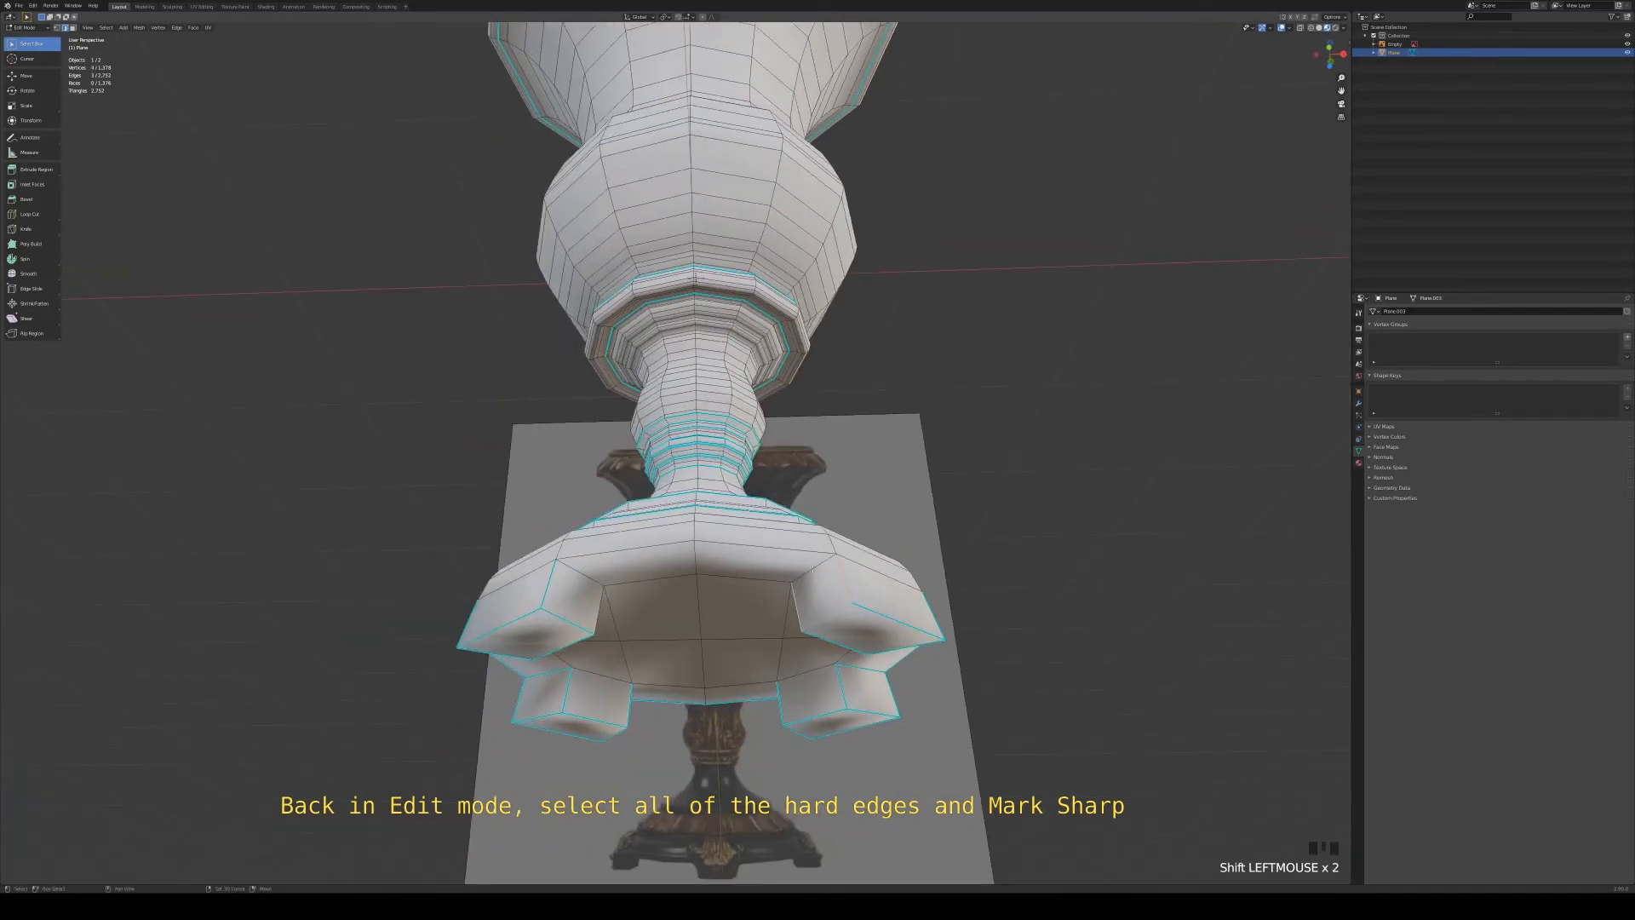
{"action": "left_click", "coordinate": [763, 546], "text": "shift"}
{"action": "left_click", "coordinate": [623, 550], "text": "shift"}
{"action": "right_click", "coordinate": [606, 579]}
{"action": "left_click", "coordinate": [606, 580]}
{"action": "scroll", "coordinate": [606, 579], "scroll_direction": "down", "scroll_amount": 2}
{"action": "middle_click_drag", "start_coordinate": [615, 486], "coordinate": [743, 536]}
{"action": "scroll", "coordinate": [743, 536], "scroll_direction": "down", "scroll_amount": 2}
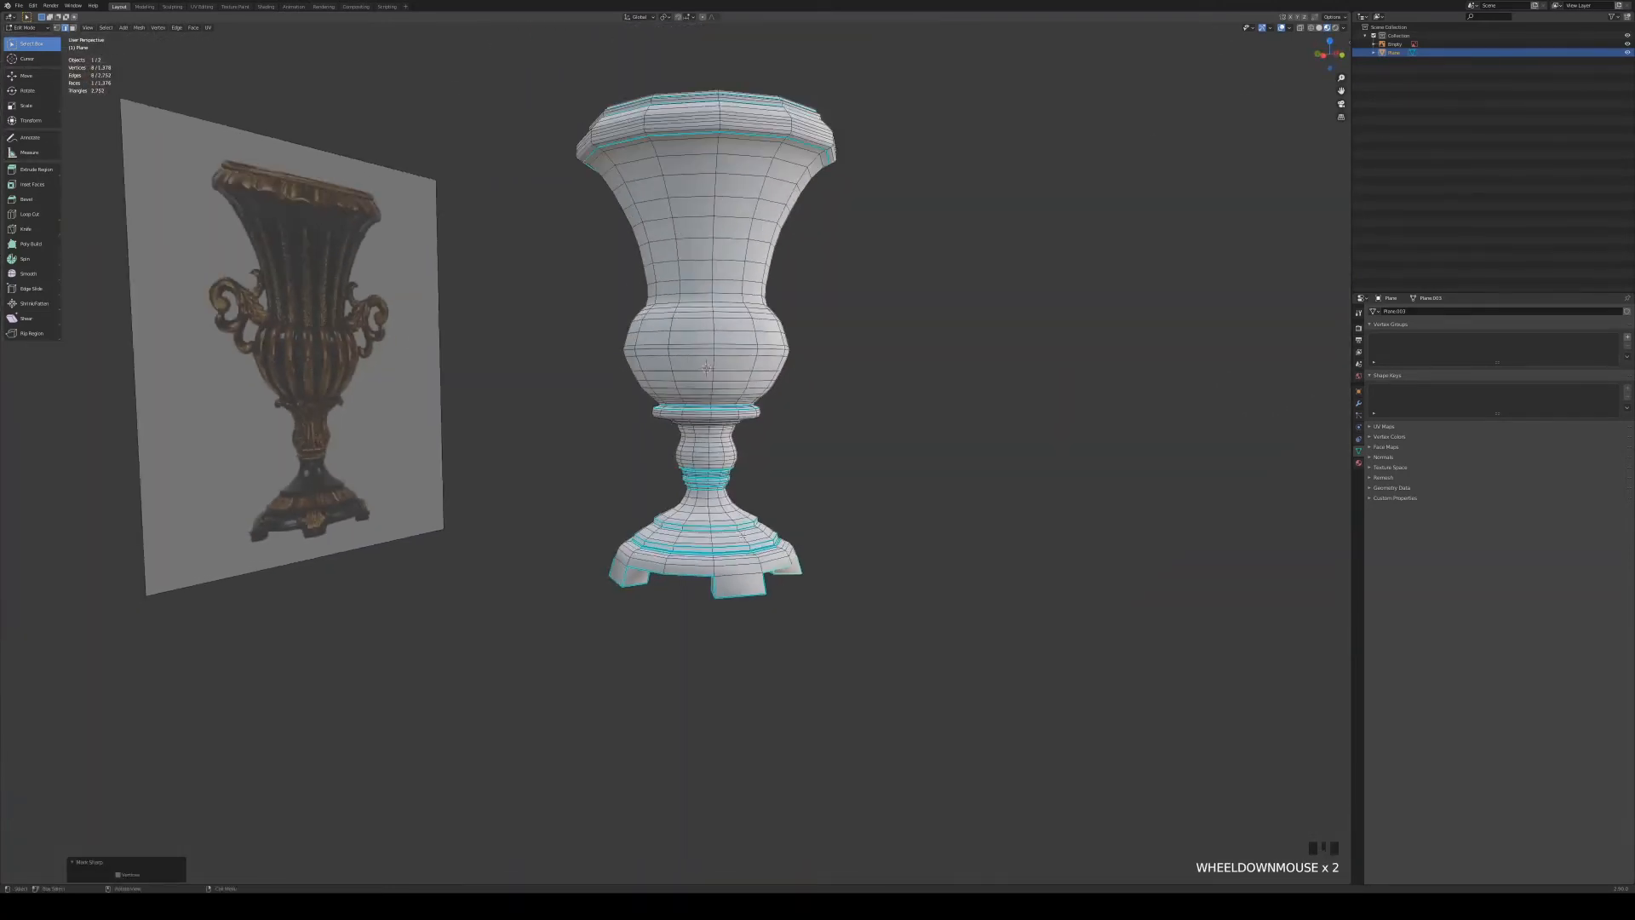
{"action": "middle_click_drag", "start_coordinate": [750, 435], "coordinate": [746, 622], "text": "shift"}
{"action": "middle_click_drag", "start_coordinate": [737, 464], "coordinate": [751, 537]}
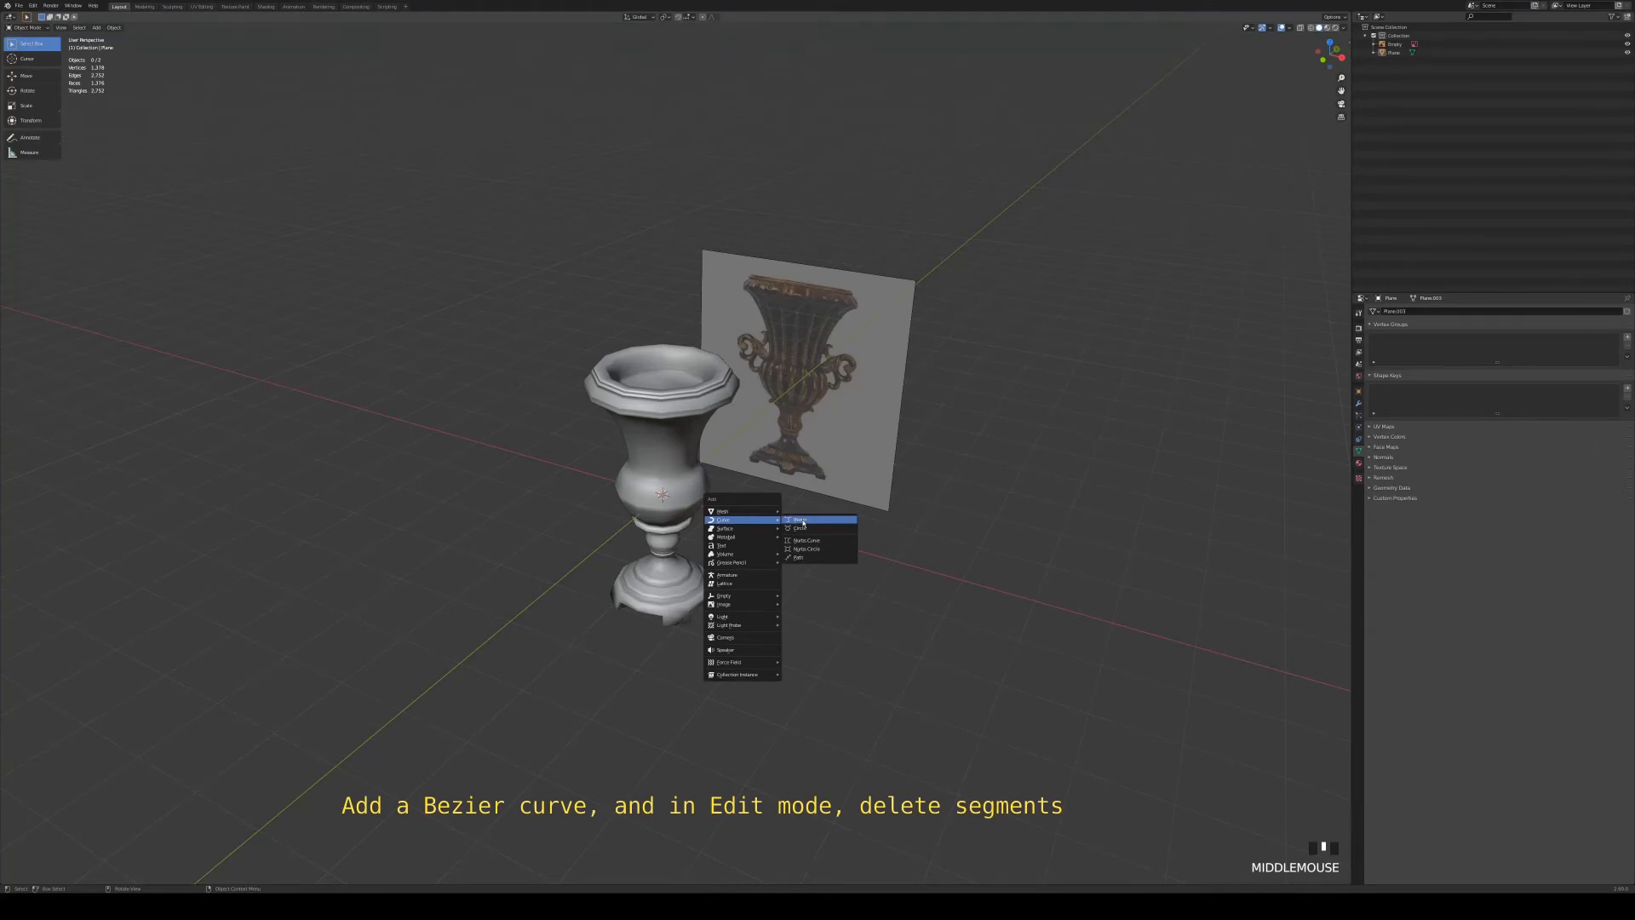
Step: Add a Bezier curve in Object Mode and delete its segments in Edit Mode to leave the curve object empty
{"action": "left_click", "coordinate": [803, 522]}
{"action": "mouse_move", "coordinate": [800, 514]}
{"action": "middle_mouse_down"}
{"action": "mouse_move", "coordinate": [821, 514]}
{"action": "mouse_move", "coordinate": [814, 527]}
{"action": "middle_mouse_up"}
{"action": "scroll", "coordinate": [785, 548], "scroll_direction": "up", "scroll_amount": 2}
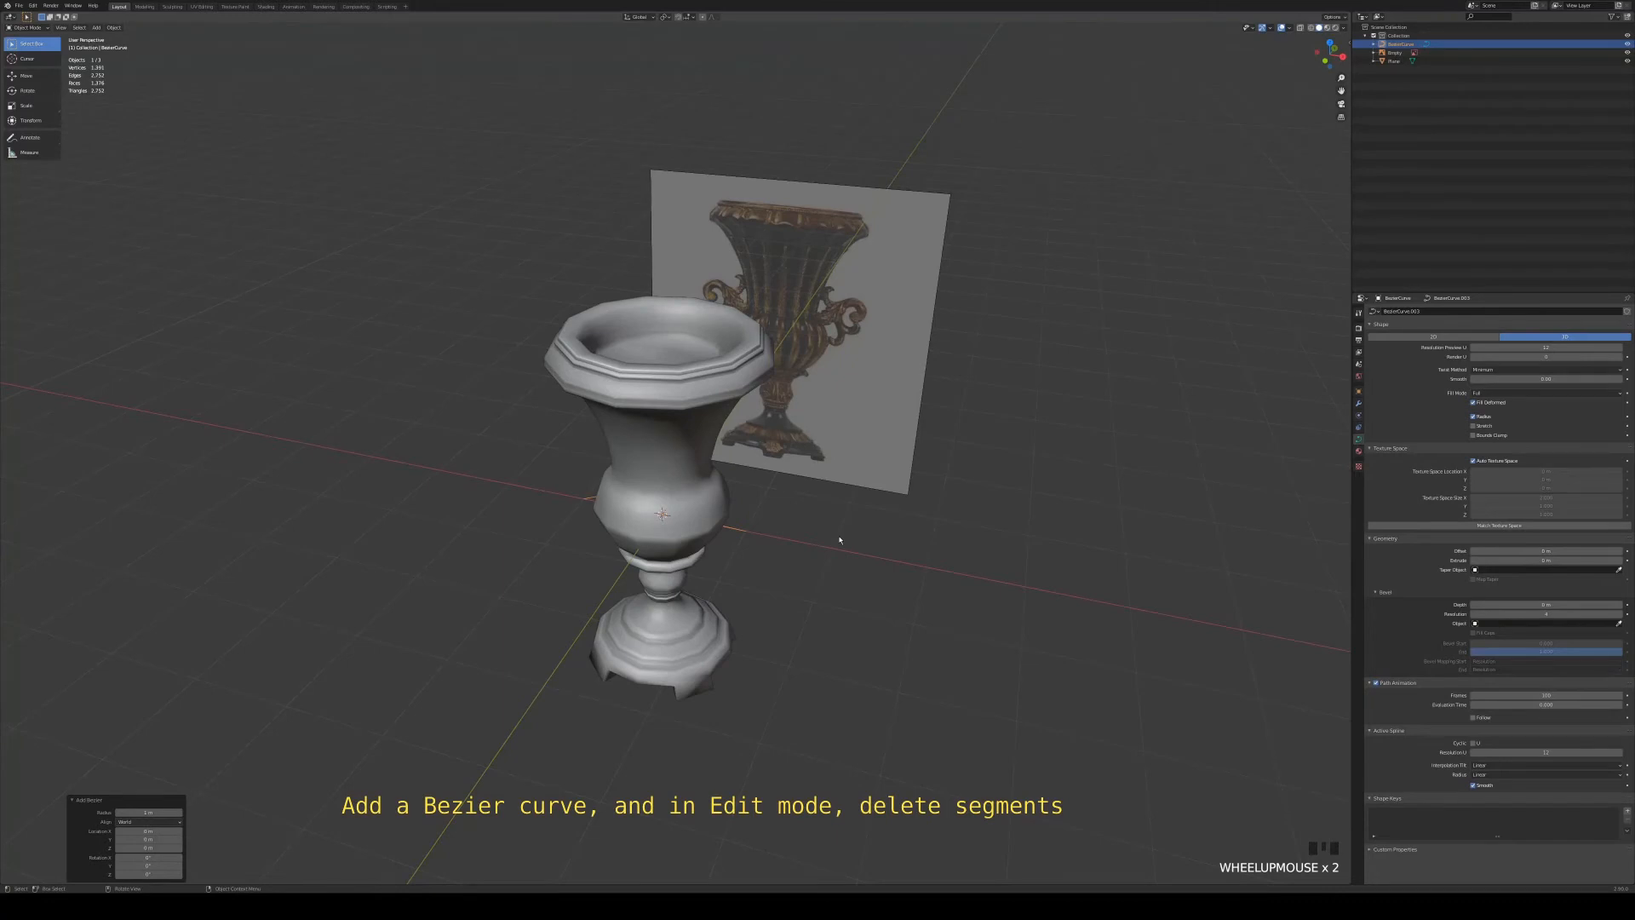
{"action": "key", "text": "Tab"}
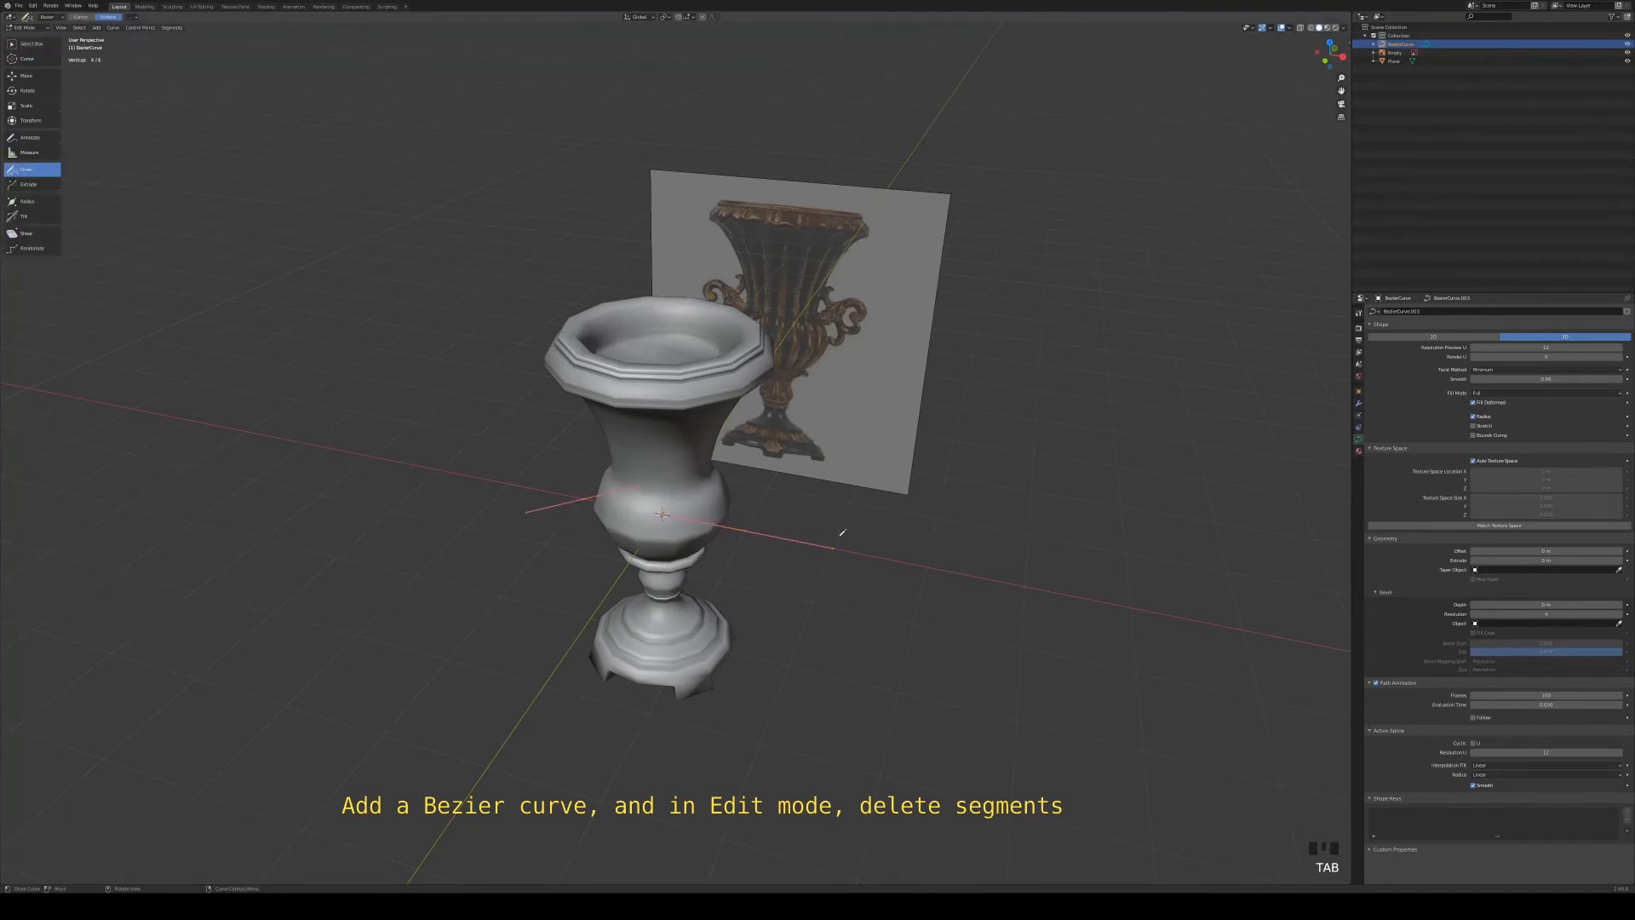
{"action": "key", "text": "x"}
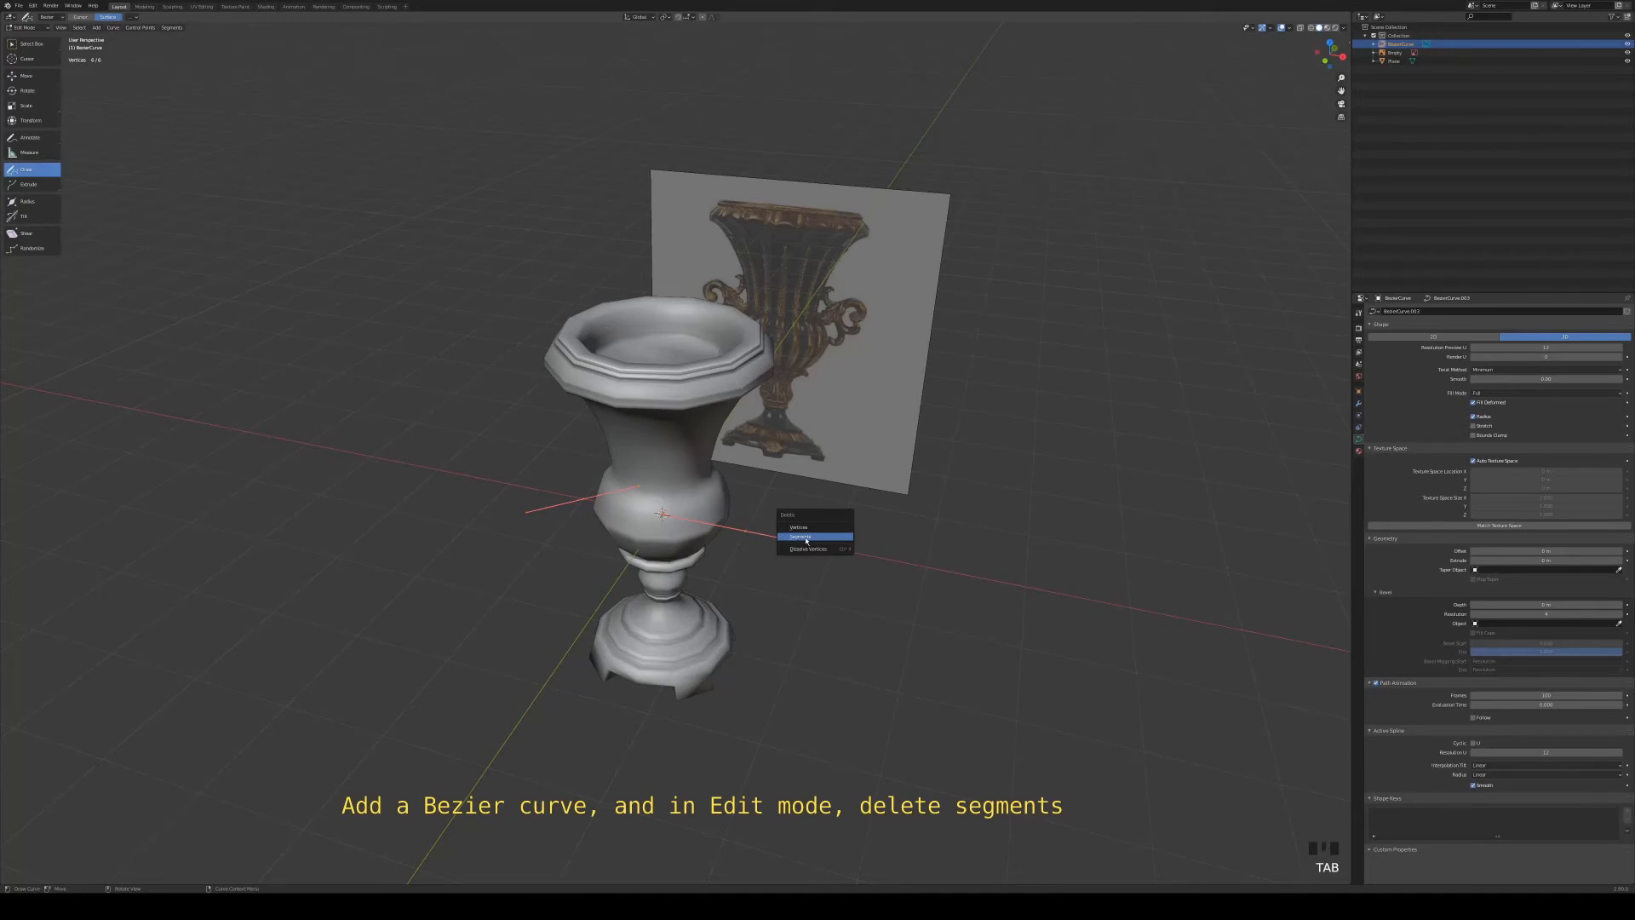
{"action": "left_click", "coordinate": [814, 537]}
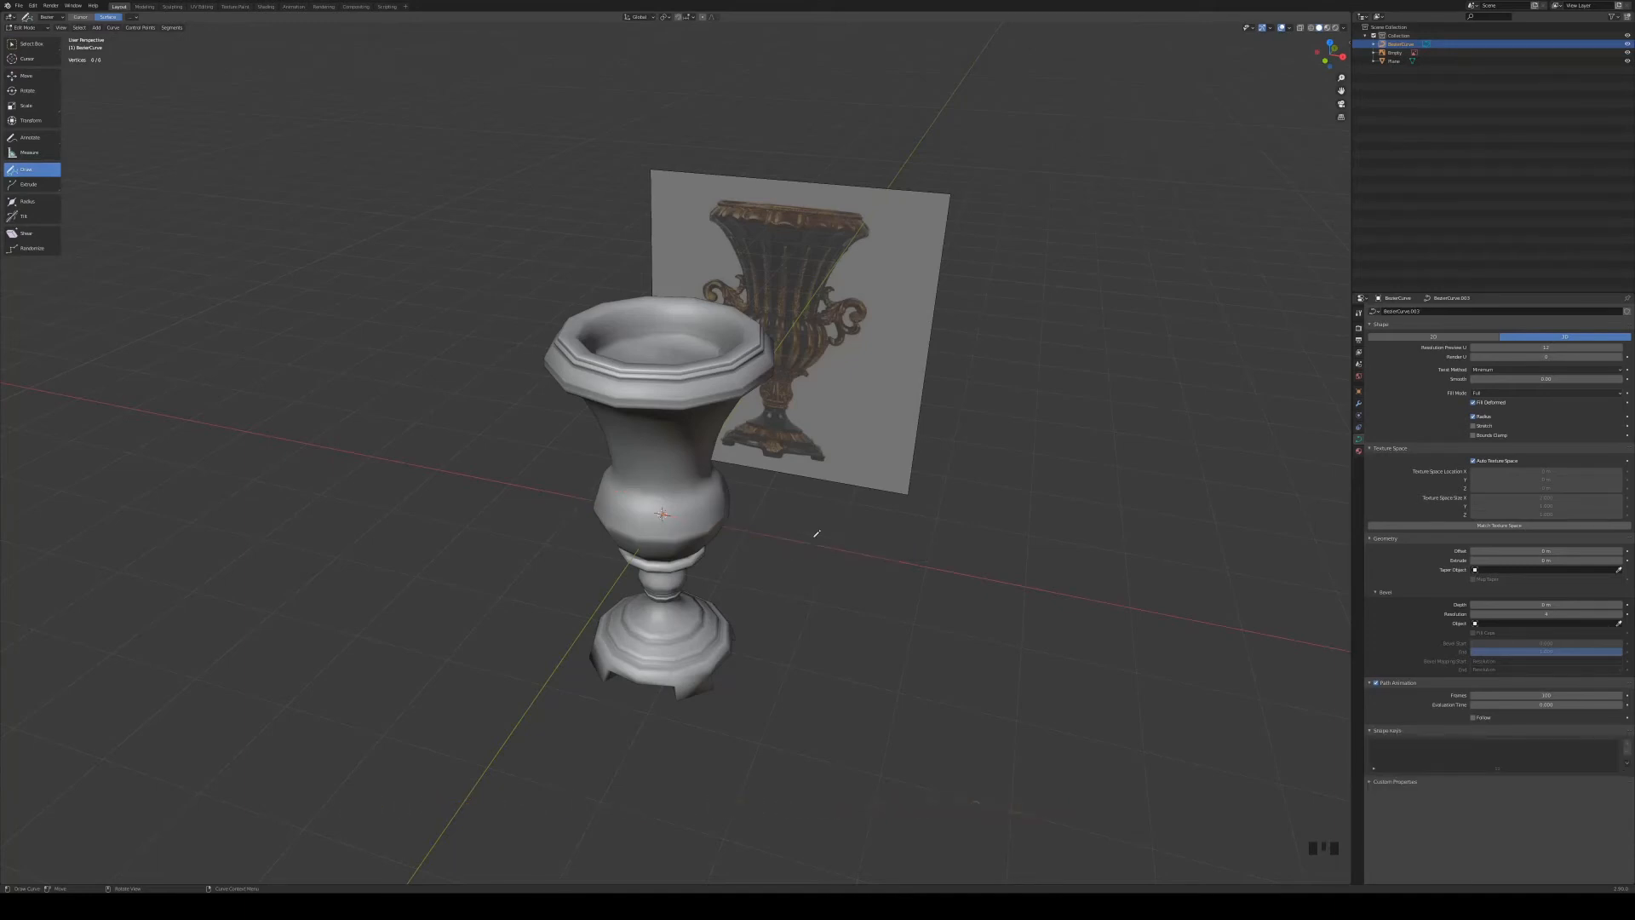
Step: Activate the curve Draw tool and set its depth option to Cursor
{"action": "left_click", "coordinate": [32, 173]}
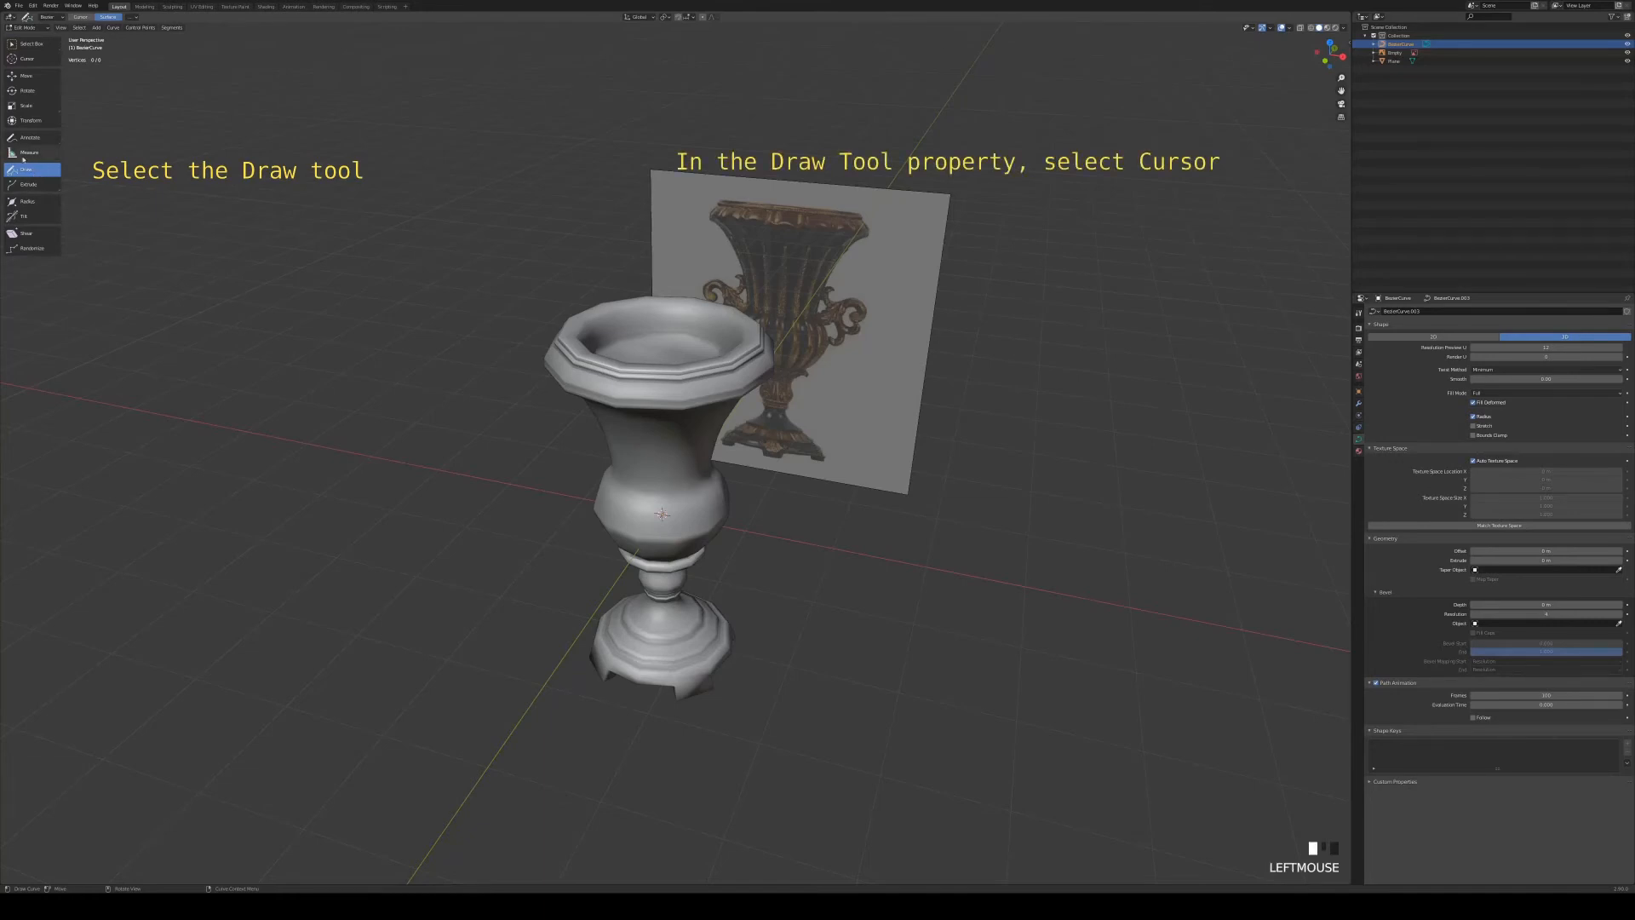
{"action": "middle_click_drag", "start_coordinate": [632, 515], "coordinate": [650, 498]}
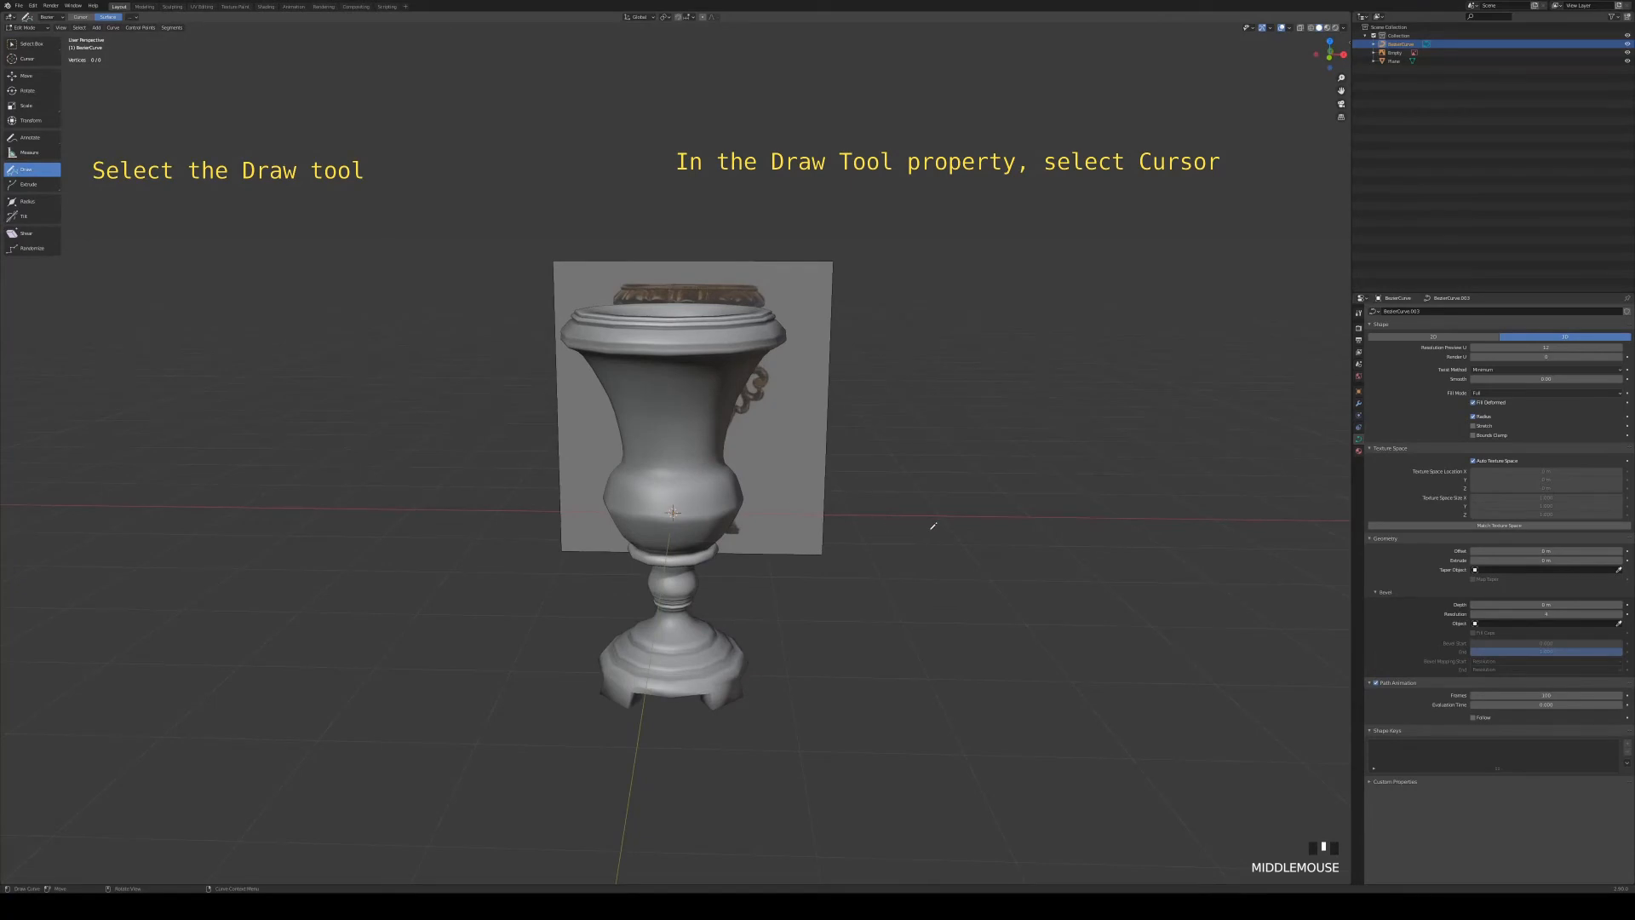
{"action": "key", "text": "n"}
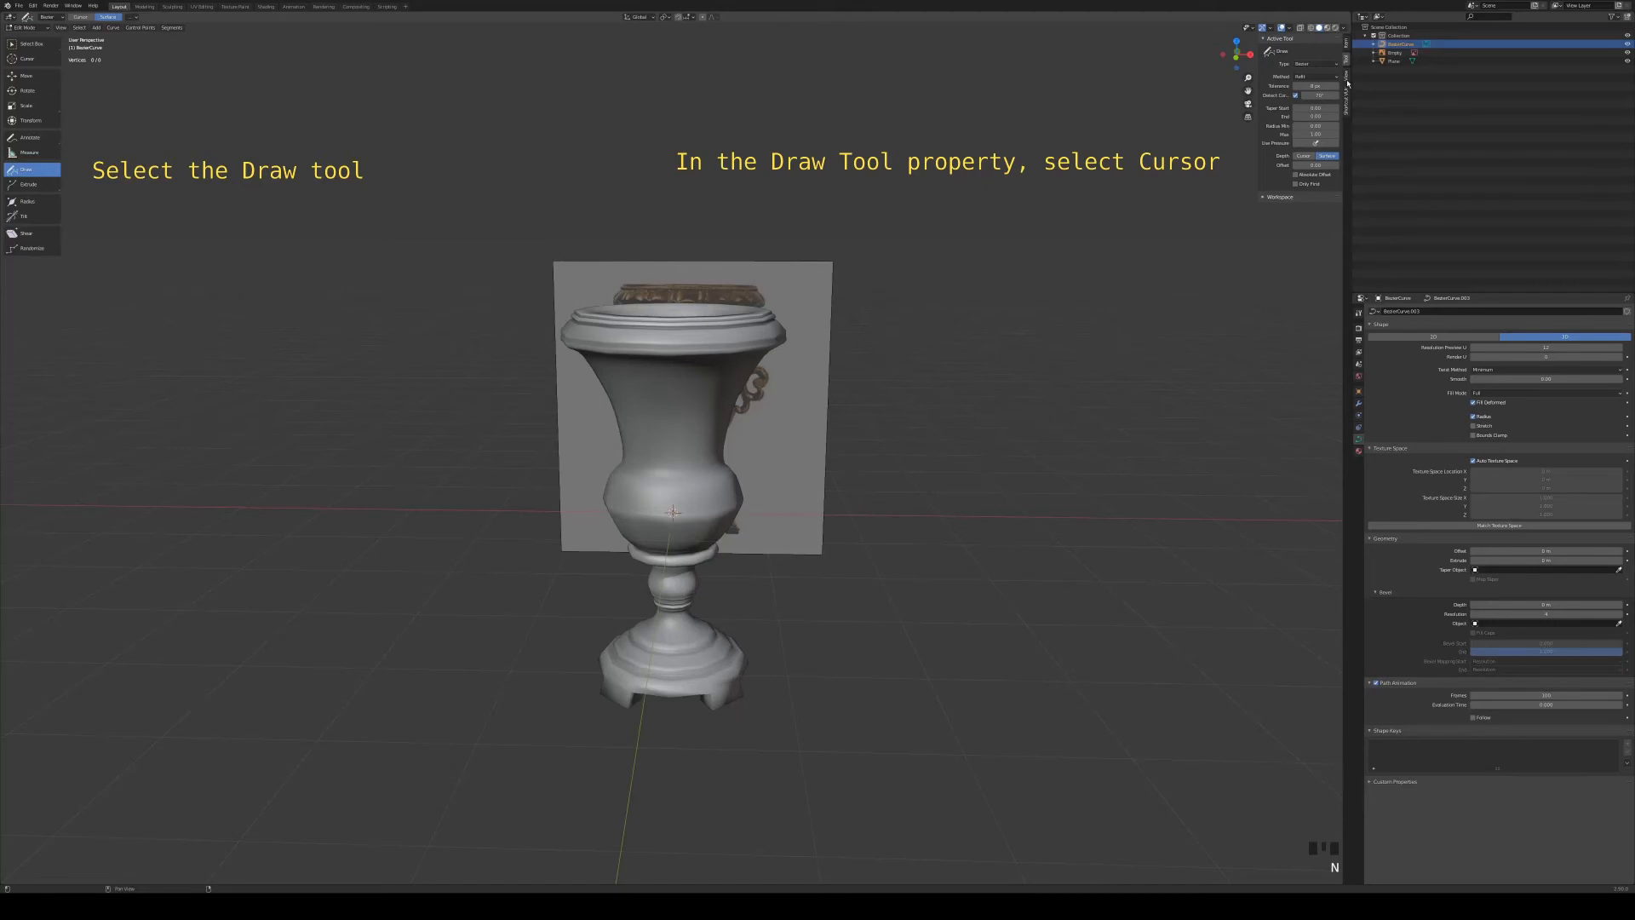
{"action": "left_click", "coordinate": [1306, 156]}
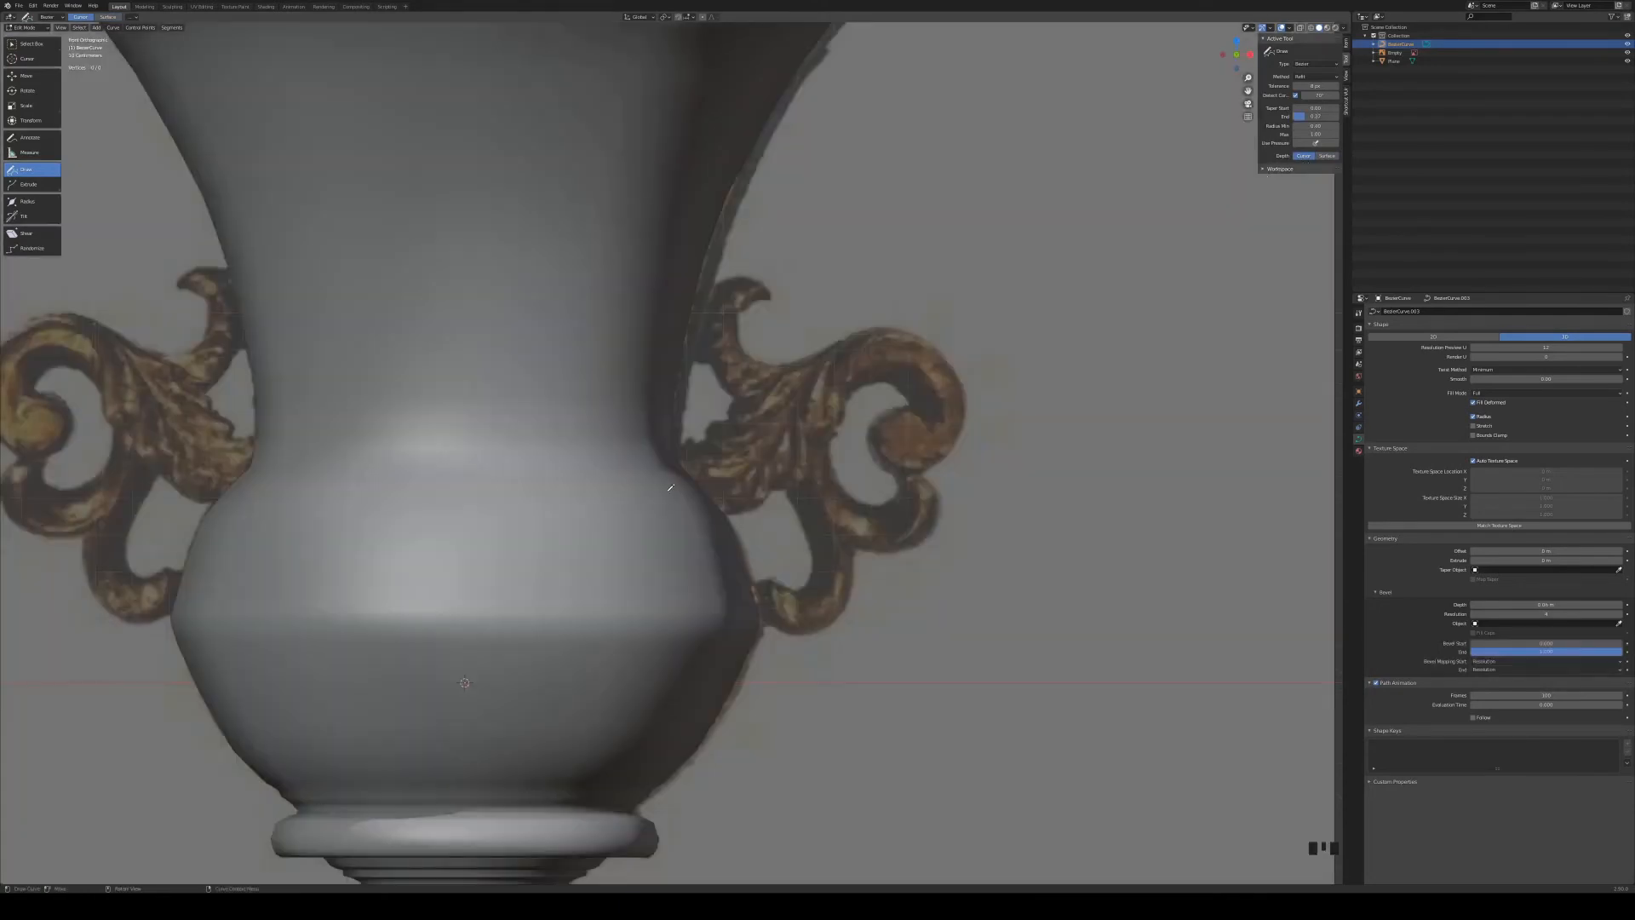
Step: In front orthographic view, draw four curve strokes tracing the scrolls of the reference image's handle beside the bowl
{"action": "mouse_move", "coordinate": [670, 488]}
{"action": "left_mouse_down"}
{"action": "mouse_move", "coordinate": [878, 354]}
{"action": "mouse_move", "coordinate": [934, 381]}
{"action": "mouse_move", "coordinate": [940, 418]}
{"action": "left_mouse_up"}
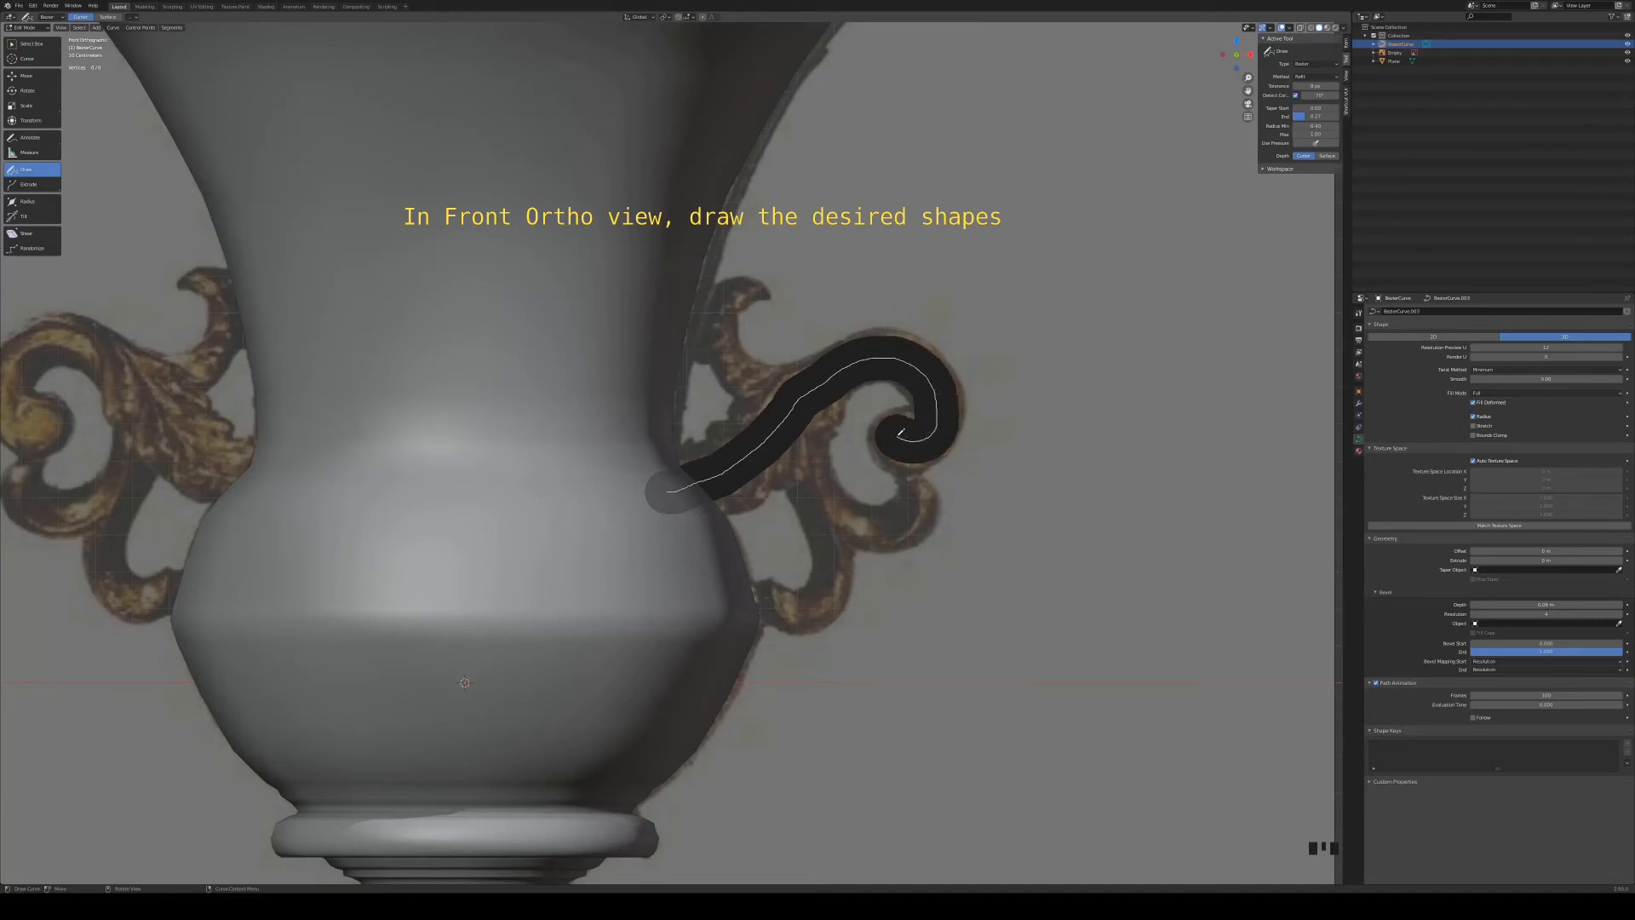
{"action": "left_click_drag", "start_coordinate": [898, 433], "coordinate": [896, 434]}
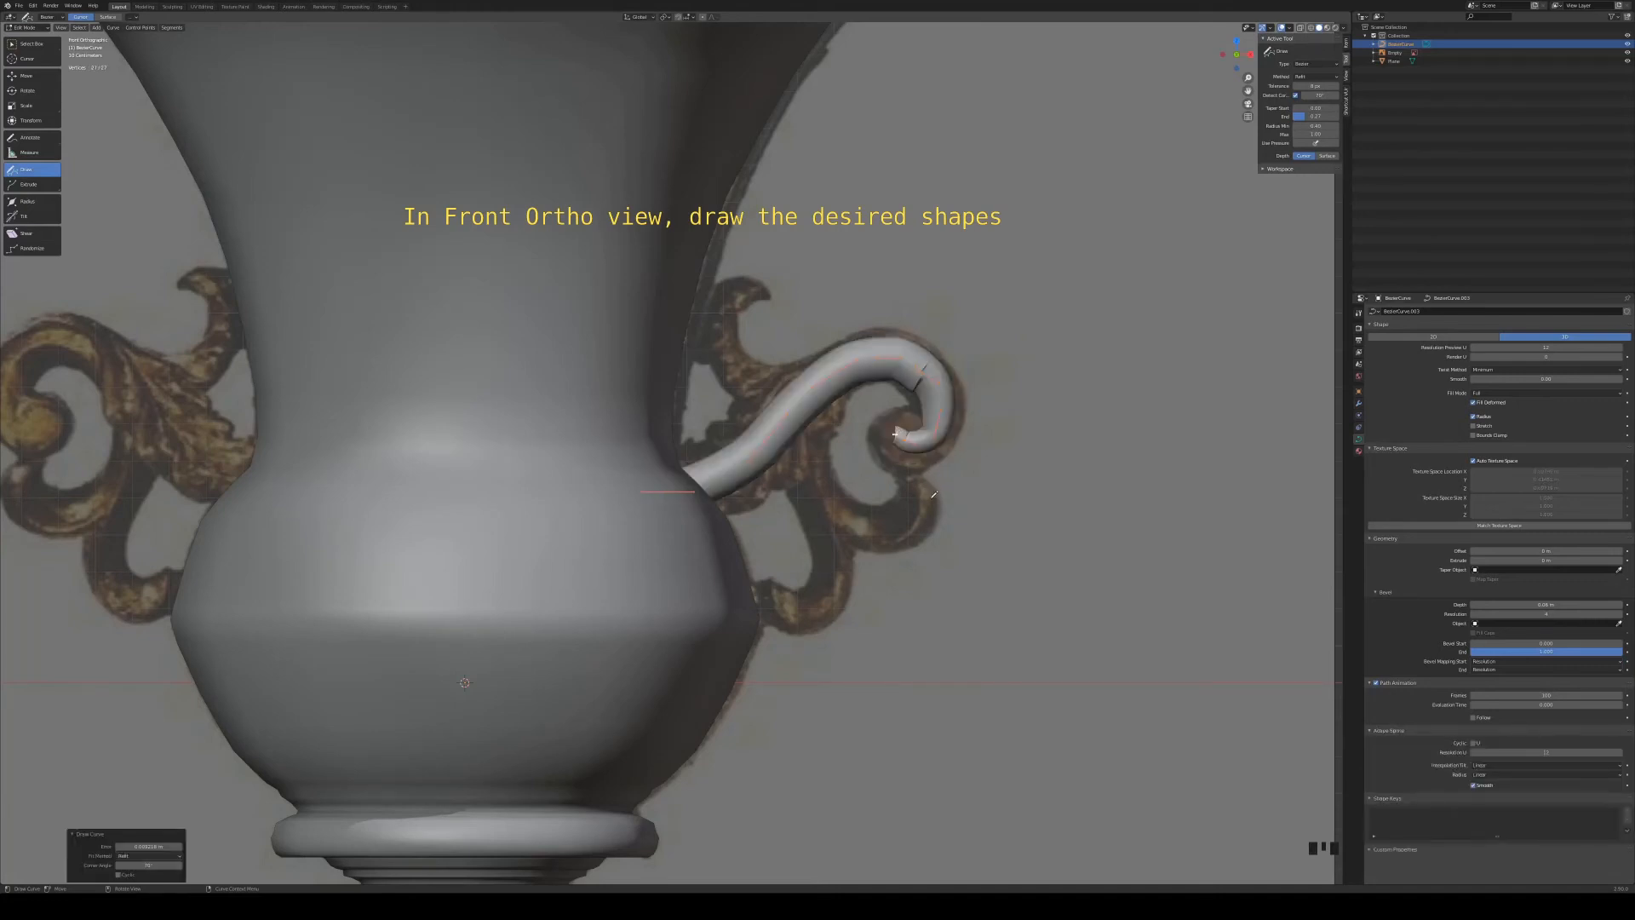
{"action": "mouse_move", "coordinate": [798, 412]}
{"action": "left_mouse_down"}
{"action": "mouse_move", "coordinate": [831, 505]}
{"action": "mouse_move", "coordinate": [890, 534]}
{"action": "mouse_move", "coordinate": [926, 515]}
{"action": "mouse_move", "coordinate": [937, 484]}
{"action": "mouse_move", "coordinate": [900, 457]}
{"action": "left_mouse_up"}
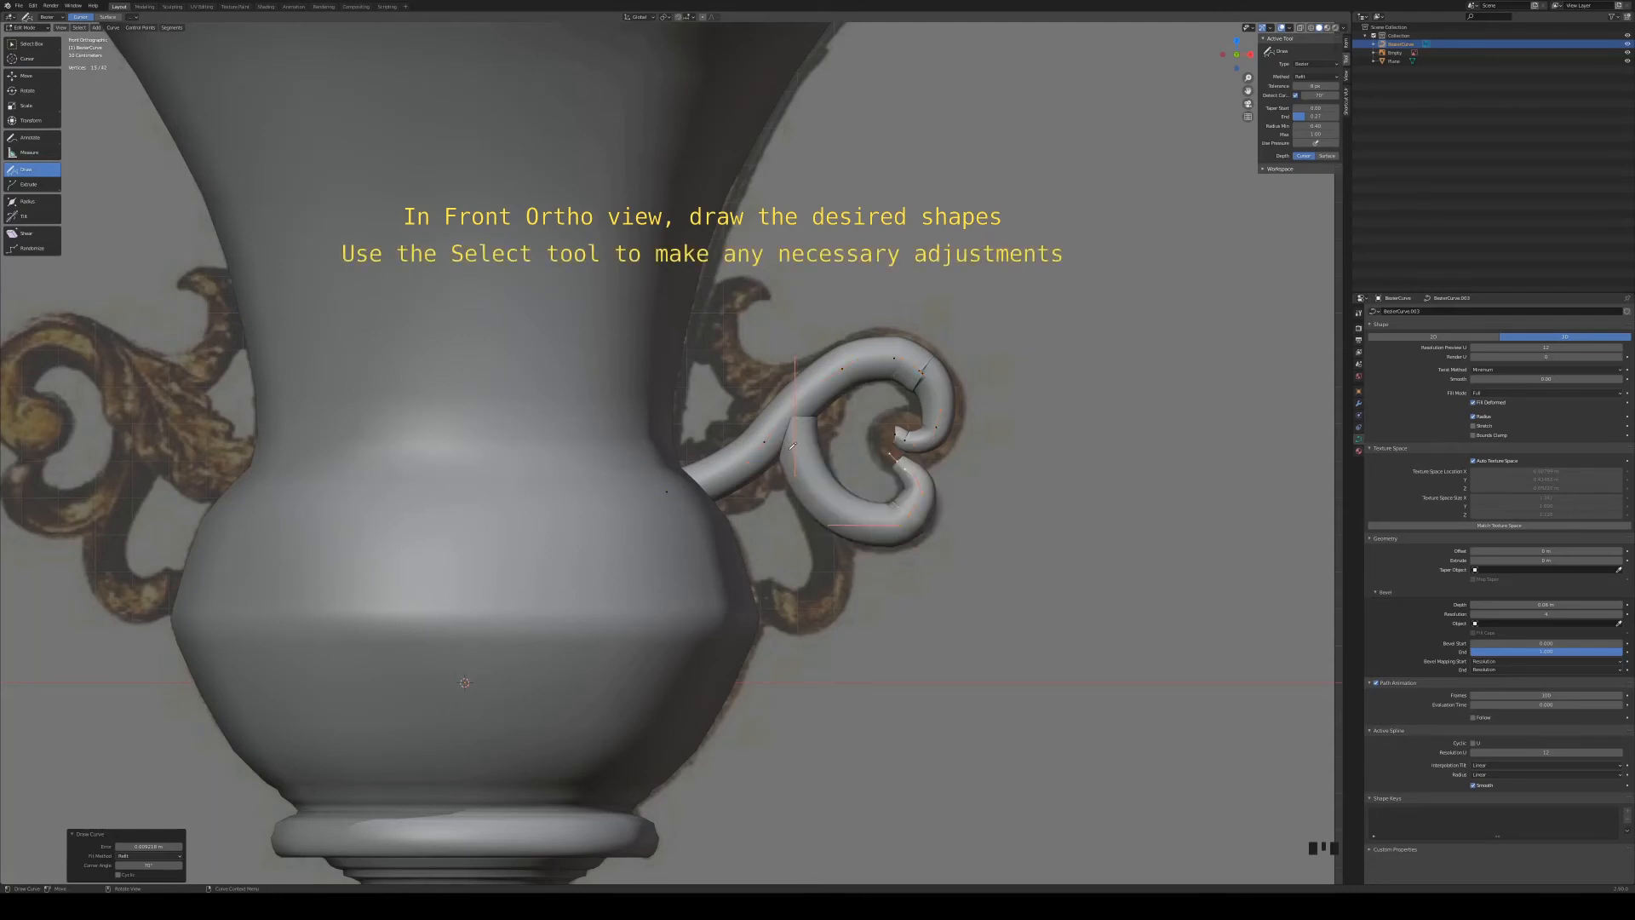
{"action": "mouse_move", "coordinate": [792, 431]}
{"action": "left_mouse_down"}
{"action": "mouse_move", "coordinate": [792, 626]}
{"action": "mouse_move", "coordinate": [754, 579]}
{"action": "left_mouse_up"}
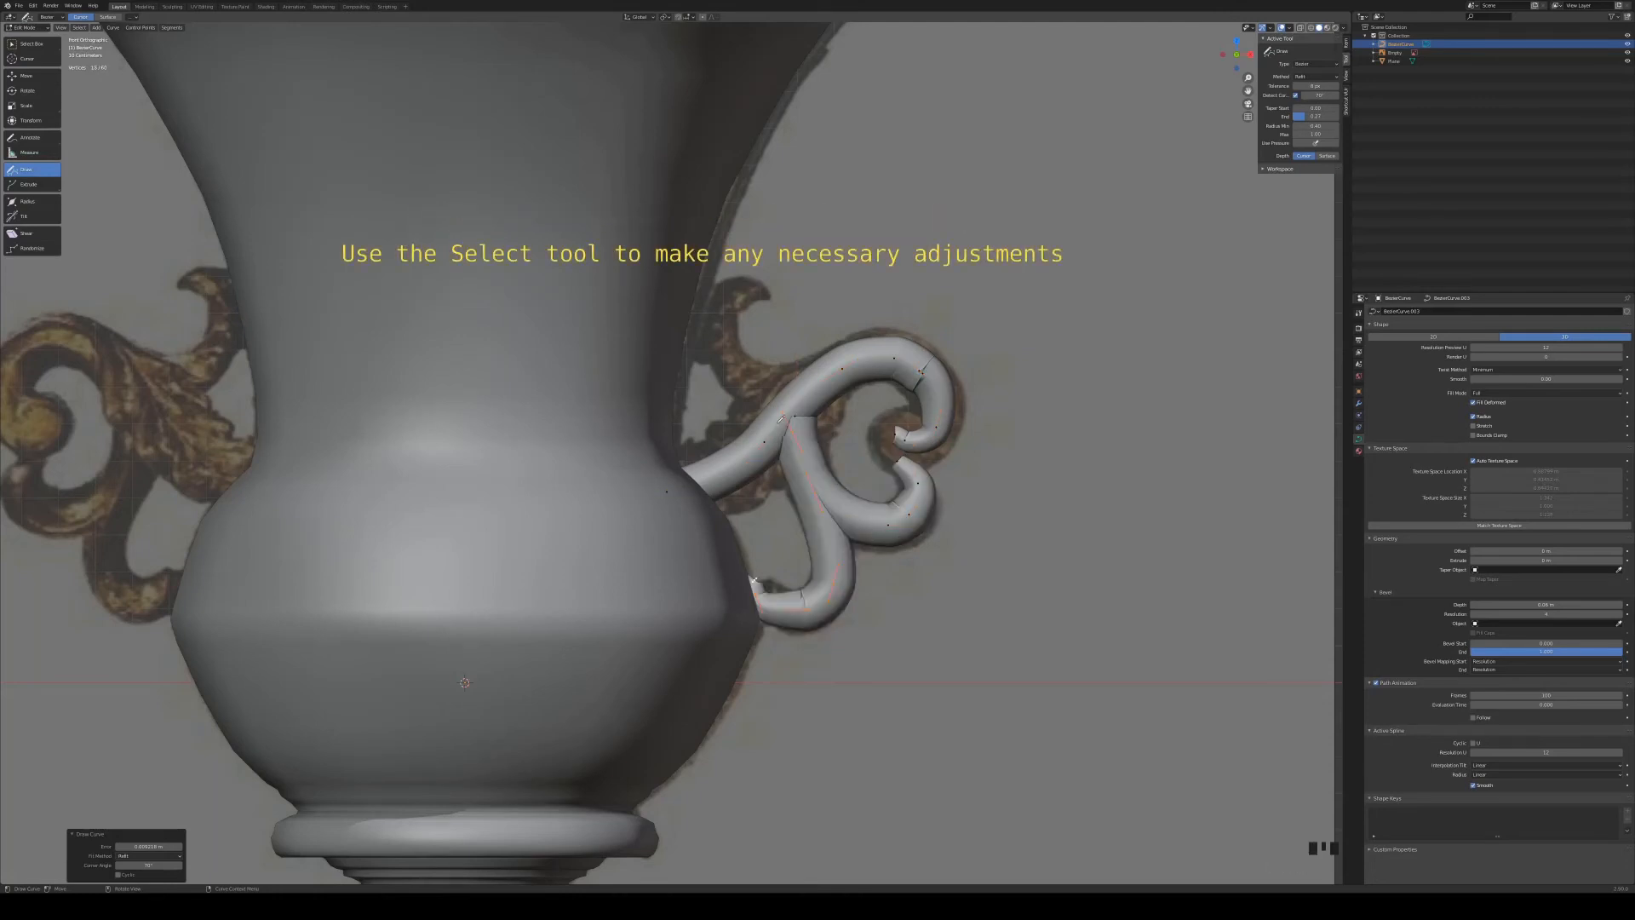
{"action": "mouse_move", "coordinate": [824, 363]}
{"action": "left_mouse_down"}
{"action": "mouse_move", "coordinate": [756, 384]}
{"action": "mouse_move", "coordinate": [774, 298]}
{"action": "left_mouse_up"}
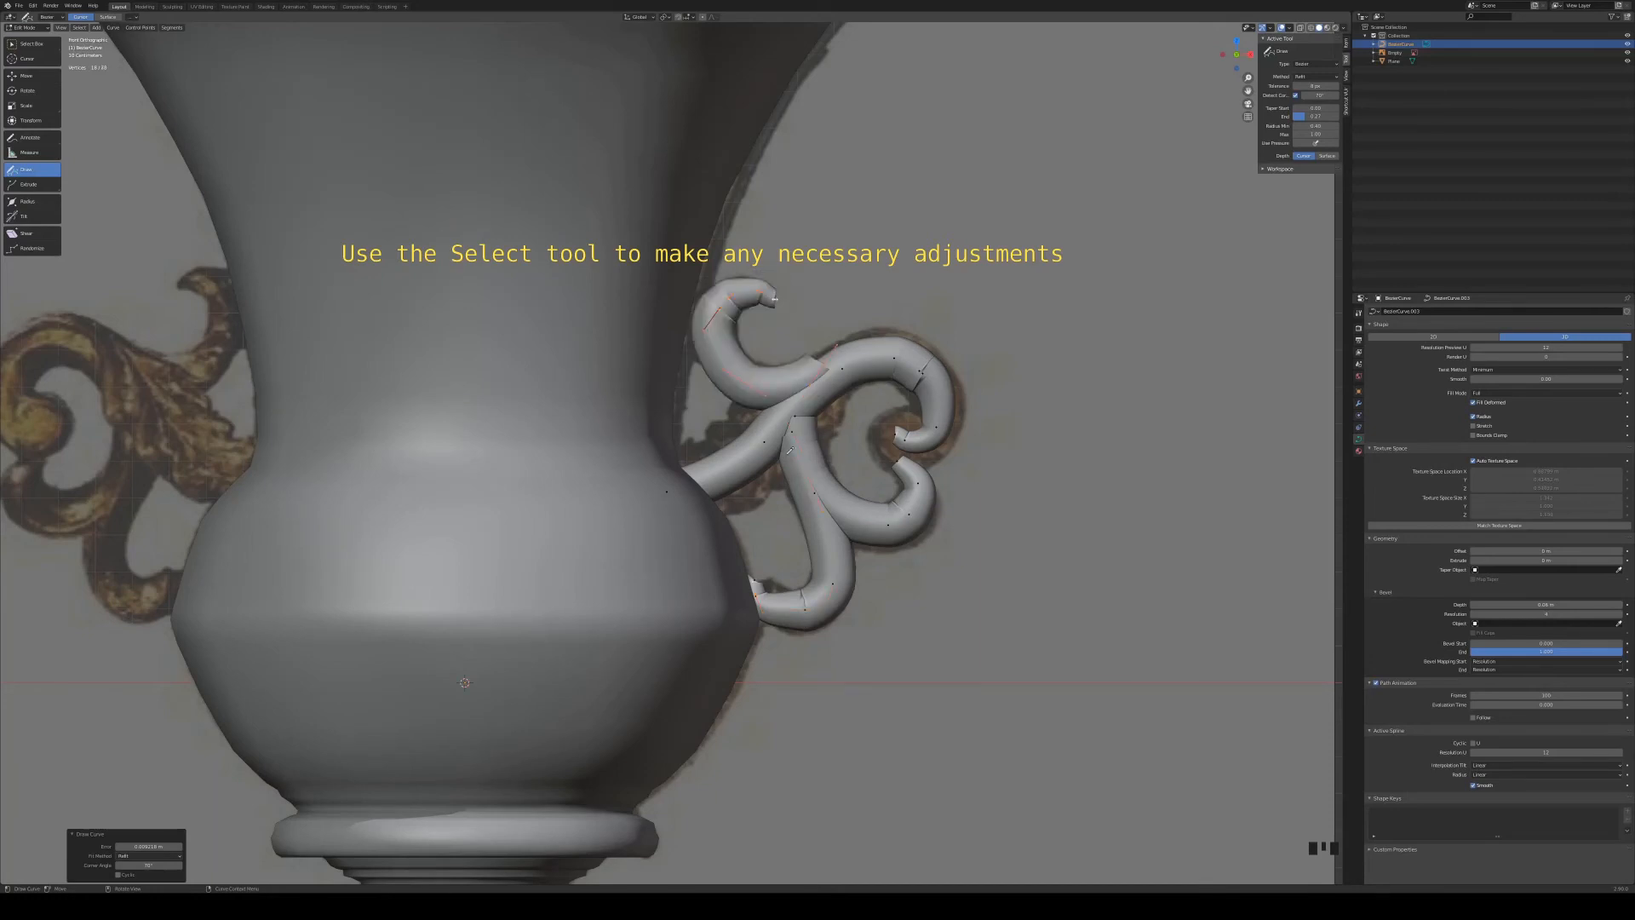
Step: Using the Select tool, adjust the handle's control points where the upper and lower scrolls branch off the main stroke
{"action": "left_click", "coordinate": [28, 45]}
{"action": "left_click", "coordinate": [746, 382]}
{"action": "key", "text": "g"}
{"action": "left_click", "coordinate": [745, 382]}
{"action": "left_click", "coordinate": [795, 416]}
{"action": "left_click", "coordinate": [764, 442]}
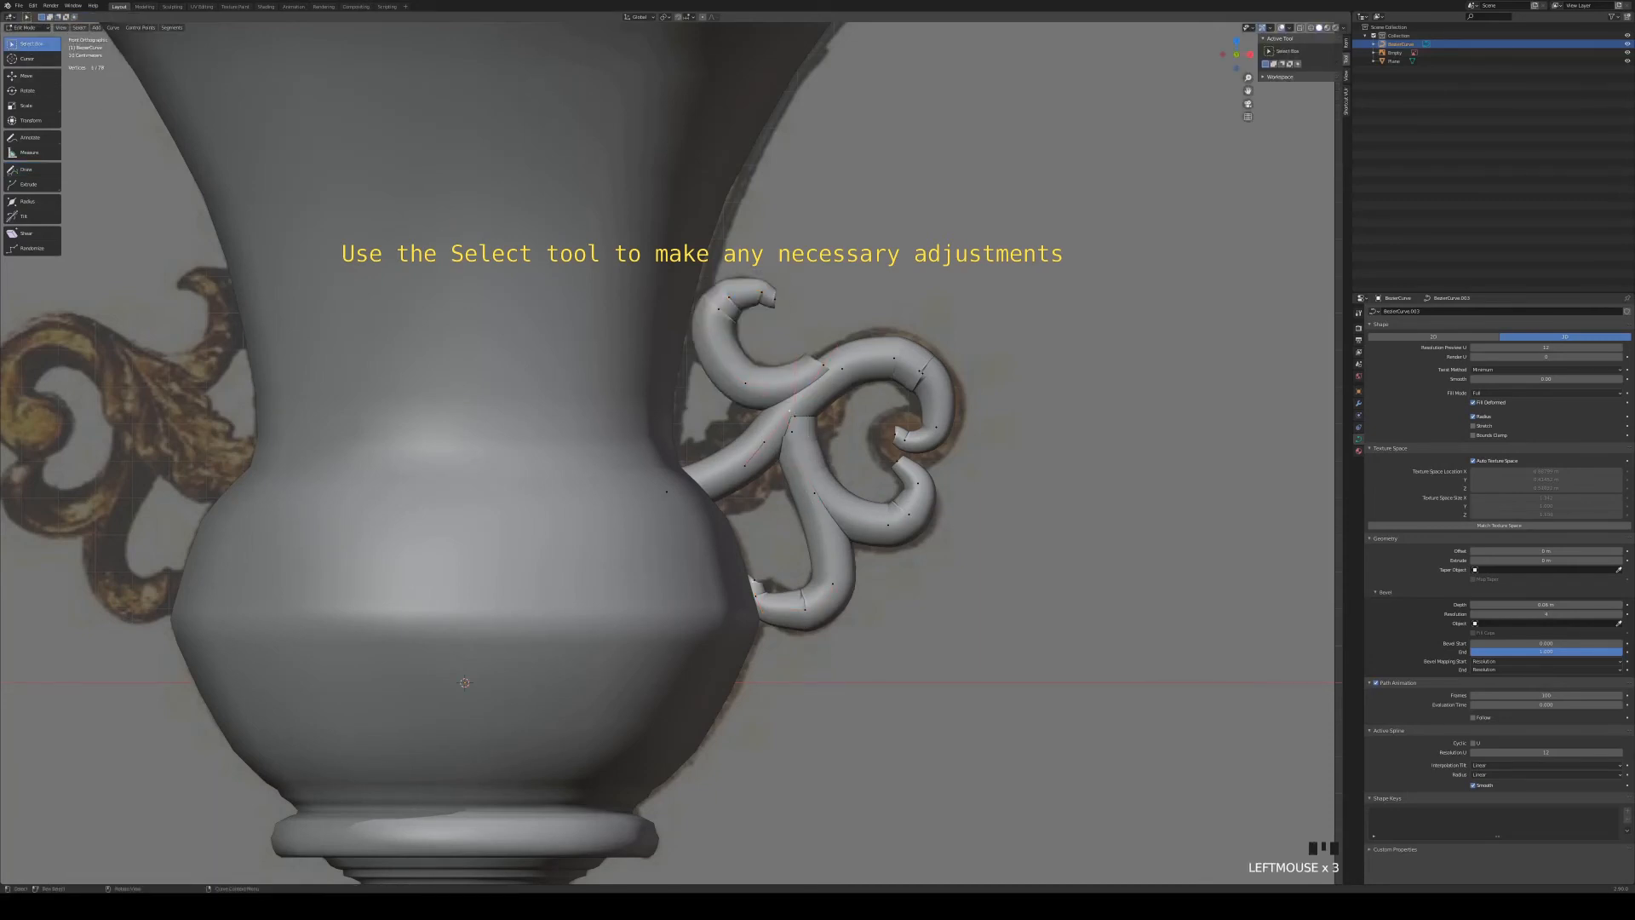
{"action": "key", "text": "r"}
{"action": "left_click", "coordinate": [817, 397]}
{"action": "left_click", "coordinate": [823, 365]}
{"action": "key", "text": "g"}
{"action": "left_click", "coordinate": [834, 372]}
Step: Move the control point and its handles on the main scroll's outer bend to match the reference curl
{"action": "left_click", "coordinate": [921, 373]}
{"action": "left_click", "coordinate": [921, 373]}
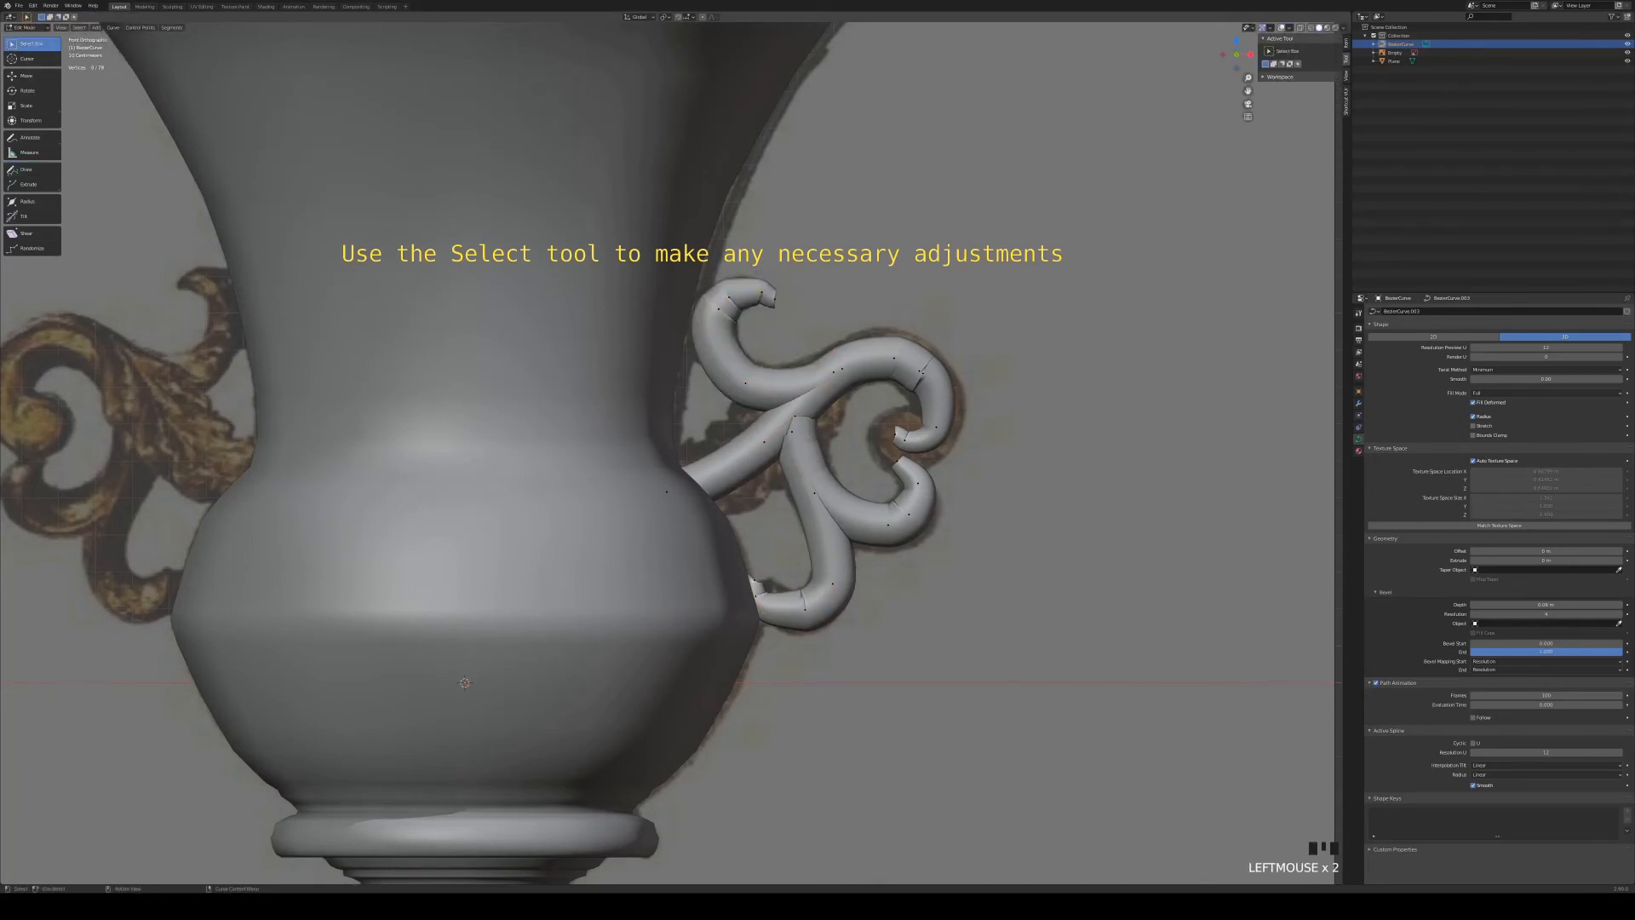
{"action": "key", "text": "g"}
{"action": "left_click", "coordinate": [931, 383]}
{"action": "left_click_drag", "start_coordinate": [943, 384], "coordinate": [972, 433]}
{"action": "key", "text": "g"}
{"action": "left_click", "coordinate": [973, 435]}
{"action": "left_click", "coordinate": [947, 395]}
{"action": "key", "text": "g"}
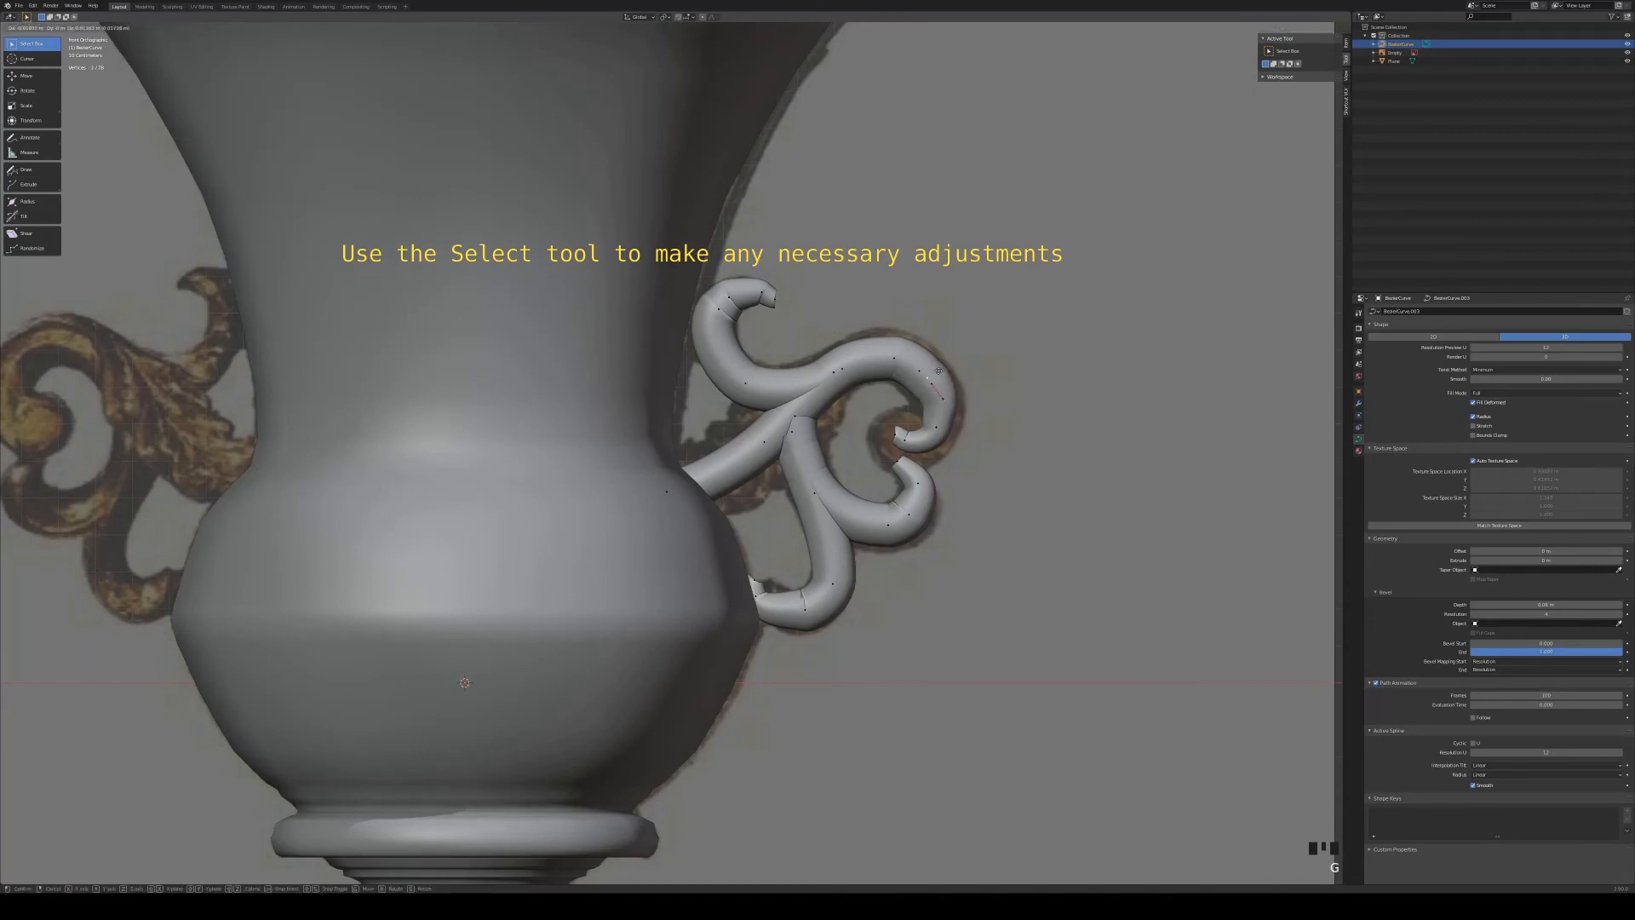
{"action": "left_click", "coordinate": [942, 400]}
{"action": "left_click", "coordinate": [936, 388]}
{"action": "key", "text": "g"}
{"action": "left_click", "coordinate": [935, 387]}
{"action": "left_click", "coordinate": [943, 399]}
{"action": "key", "text": "g"}
{"action": "left_click", "coordinate": [943, 398]}
{"action": "key", "text": "g"}
{"action": "left_click", "coordinate": [941, 397]}
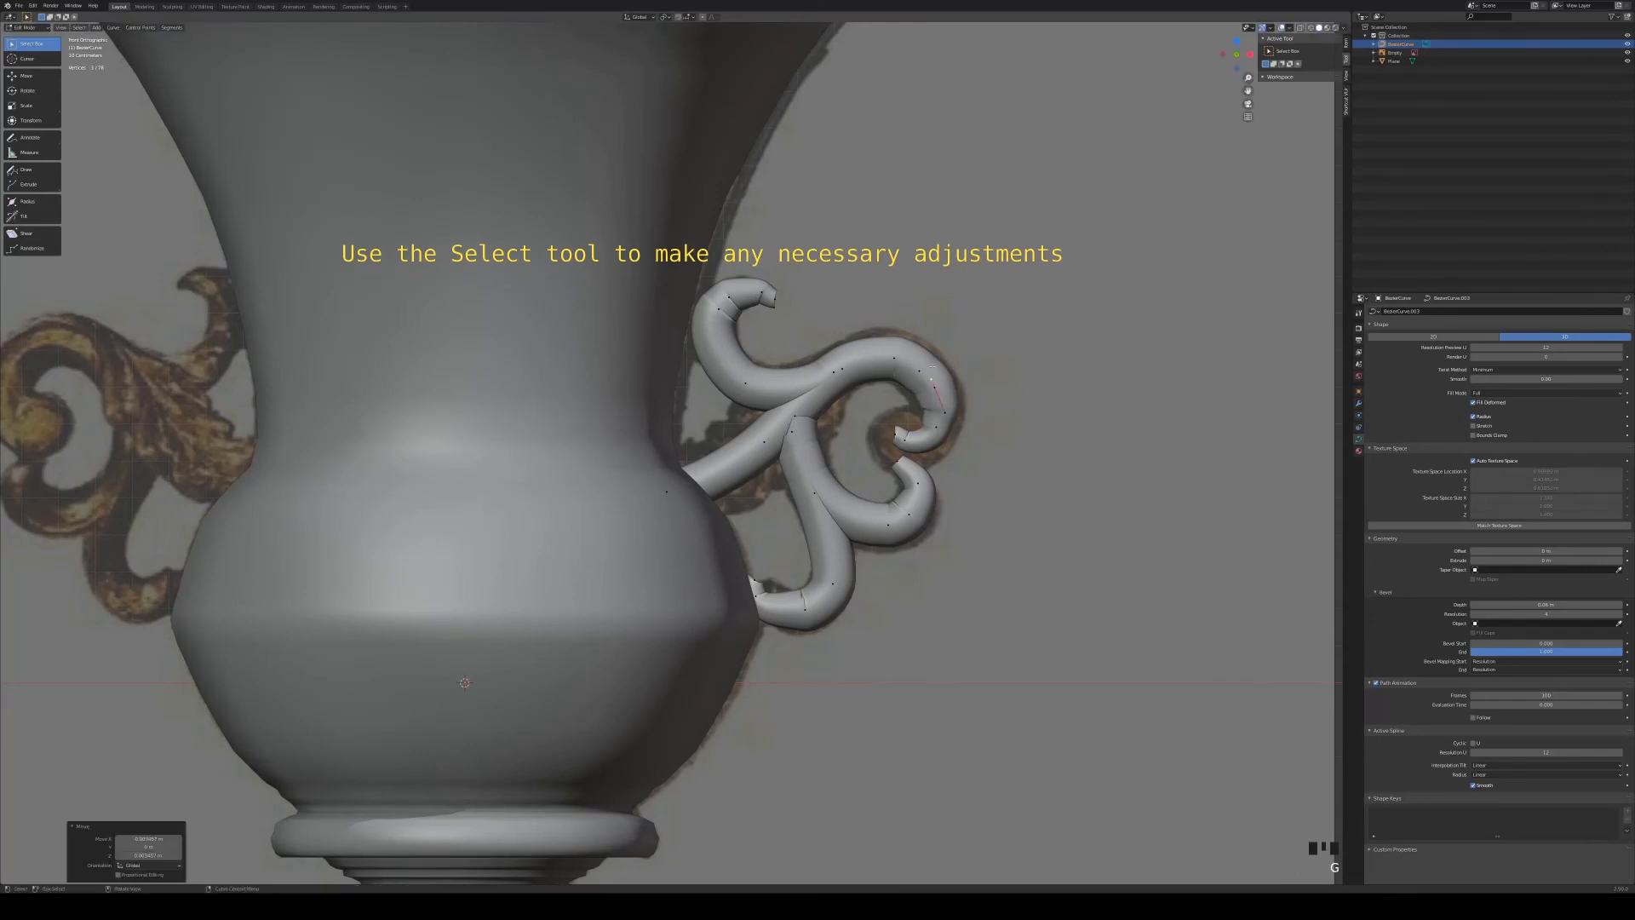
Step: Adjust the control points near the main scroll's inner tip, deselect everything and return to Object Mode
{"action": "left_click", "coordinate": [894, 434]}
{"action": "left_click", "coordinate": [908, 440]}
{"action": "key", "text": "g"}
{"action": "left_click", "coordinate": [920, 443]}
{"action": "left_click", "coordinate": [936, 427]}
{"action": "key", "text": "g"}
{"action": "left_click", "coordinate": [941, 428]}
{"action": "scroll", "coordinate": [937, 430], "scroll_direction": "down", "scroll_amount": 6}
{"action": "scroll", "coordinate": [687, 512], "scroll_direction": "up", "scroll_amount": 2}
{"action": "key", "text": "alt+a"}
{"action": "key", "text": "Tab"}
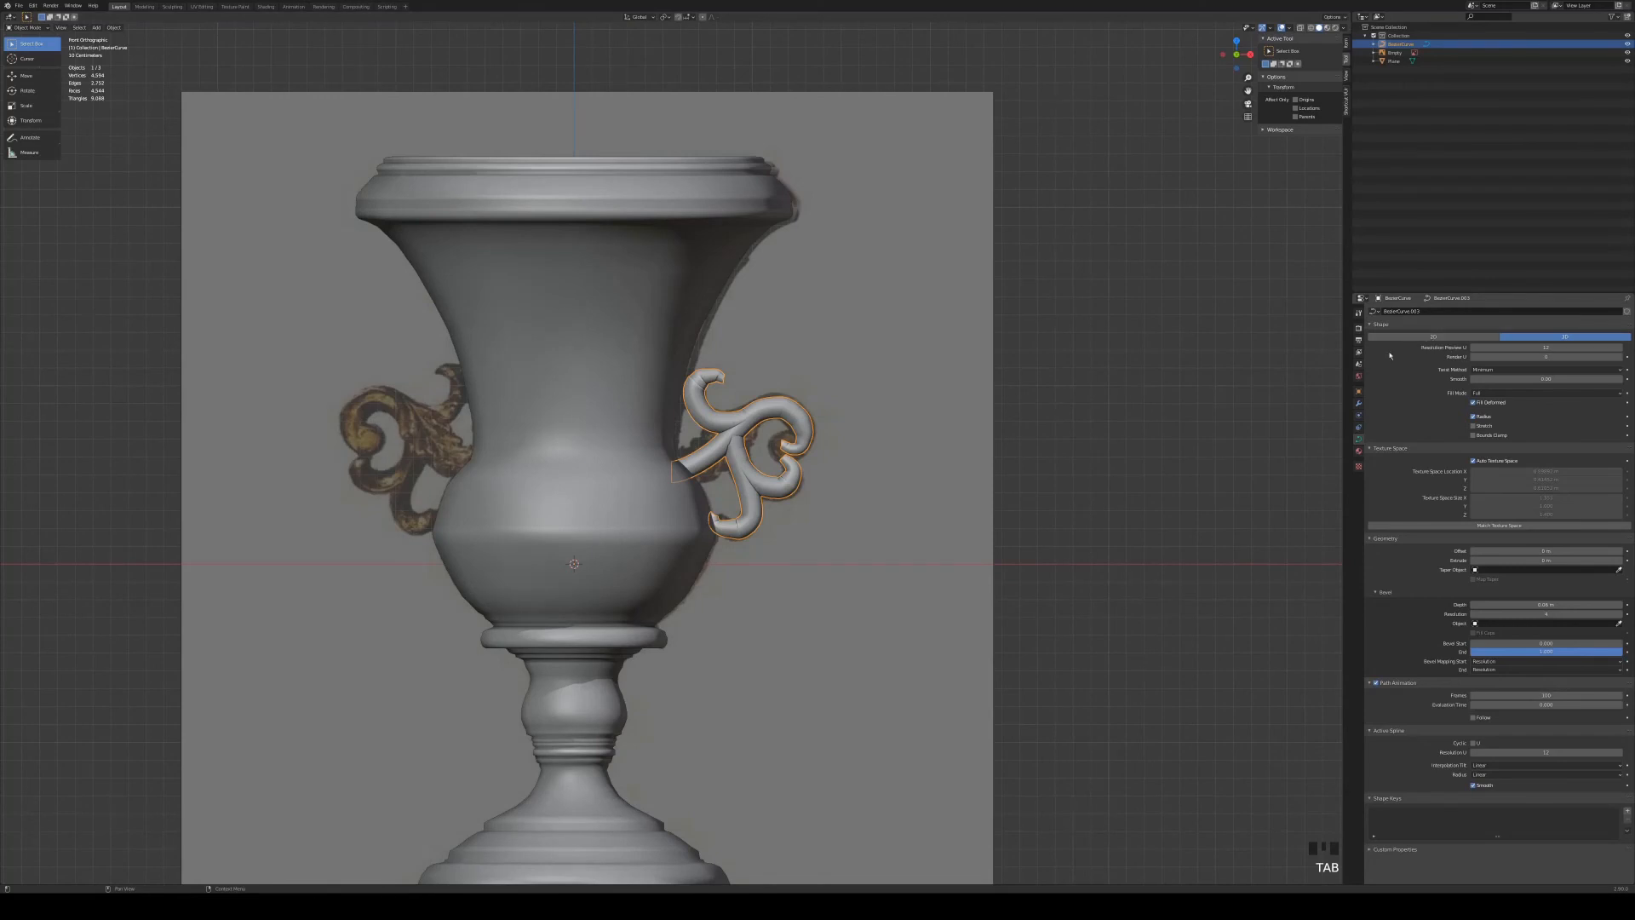
Step: Add a Mirror modifier on the X axis to the handle curve to create the opposite handle
{"action": "left_click", "coordinate": [1359, 405]}
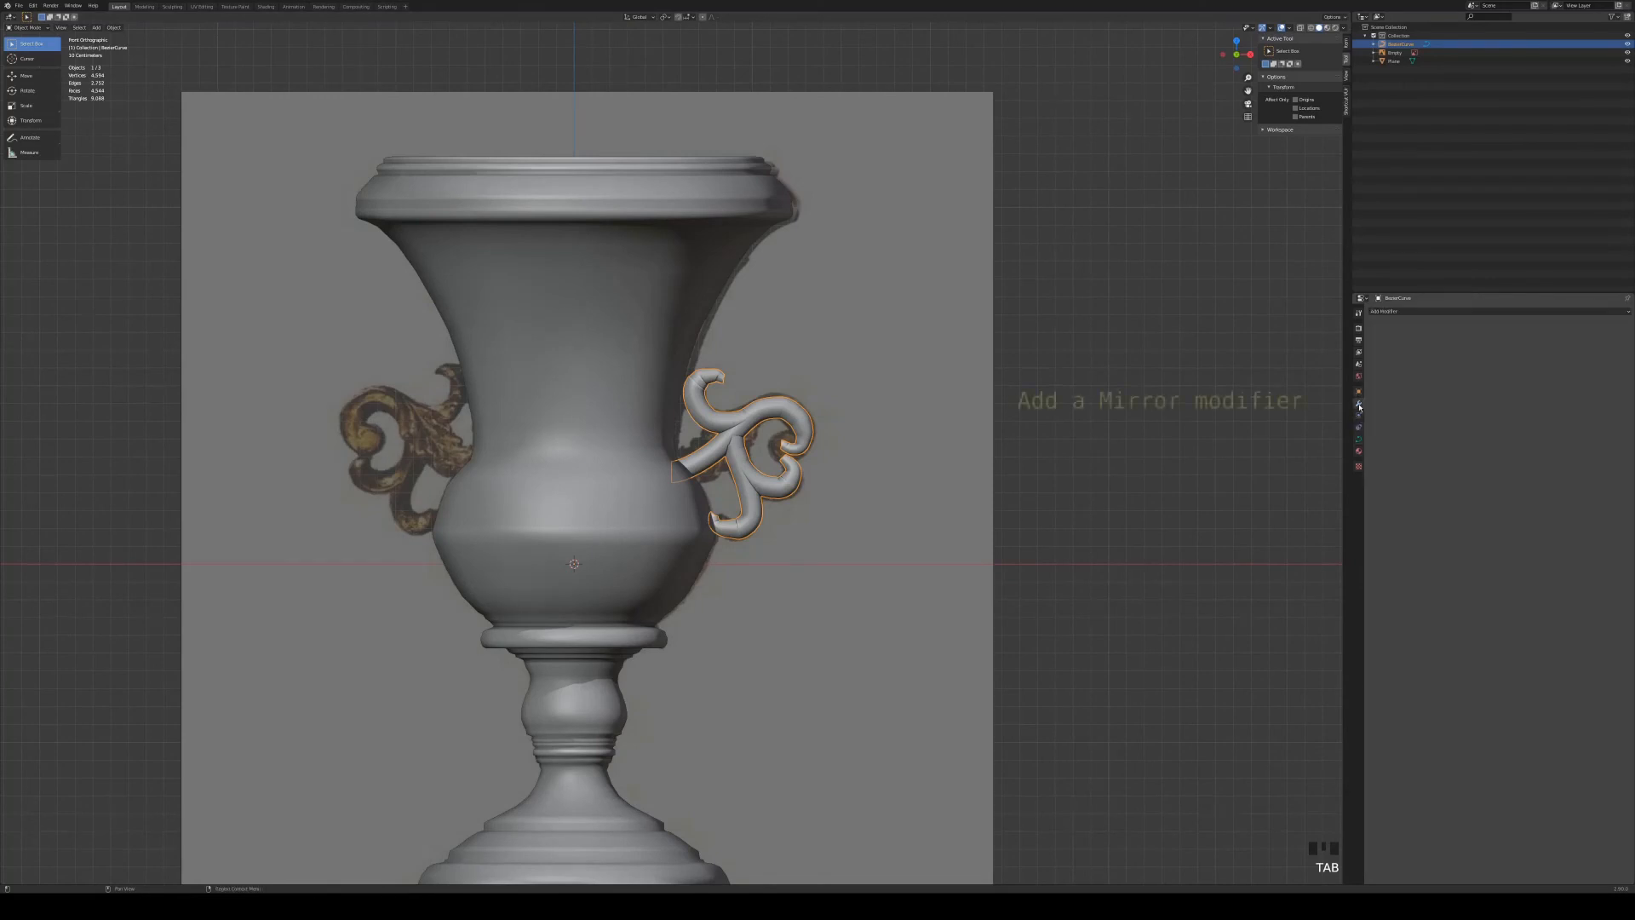
{"action": "left_click", "coordinate": [1453, 313]}
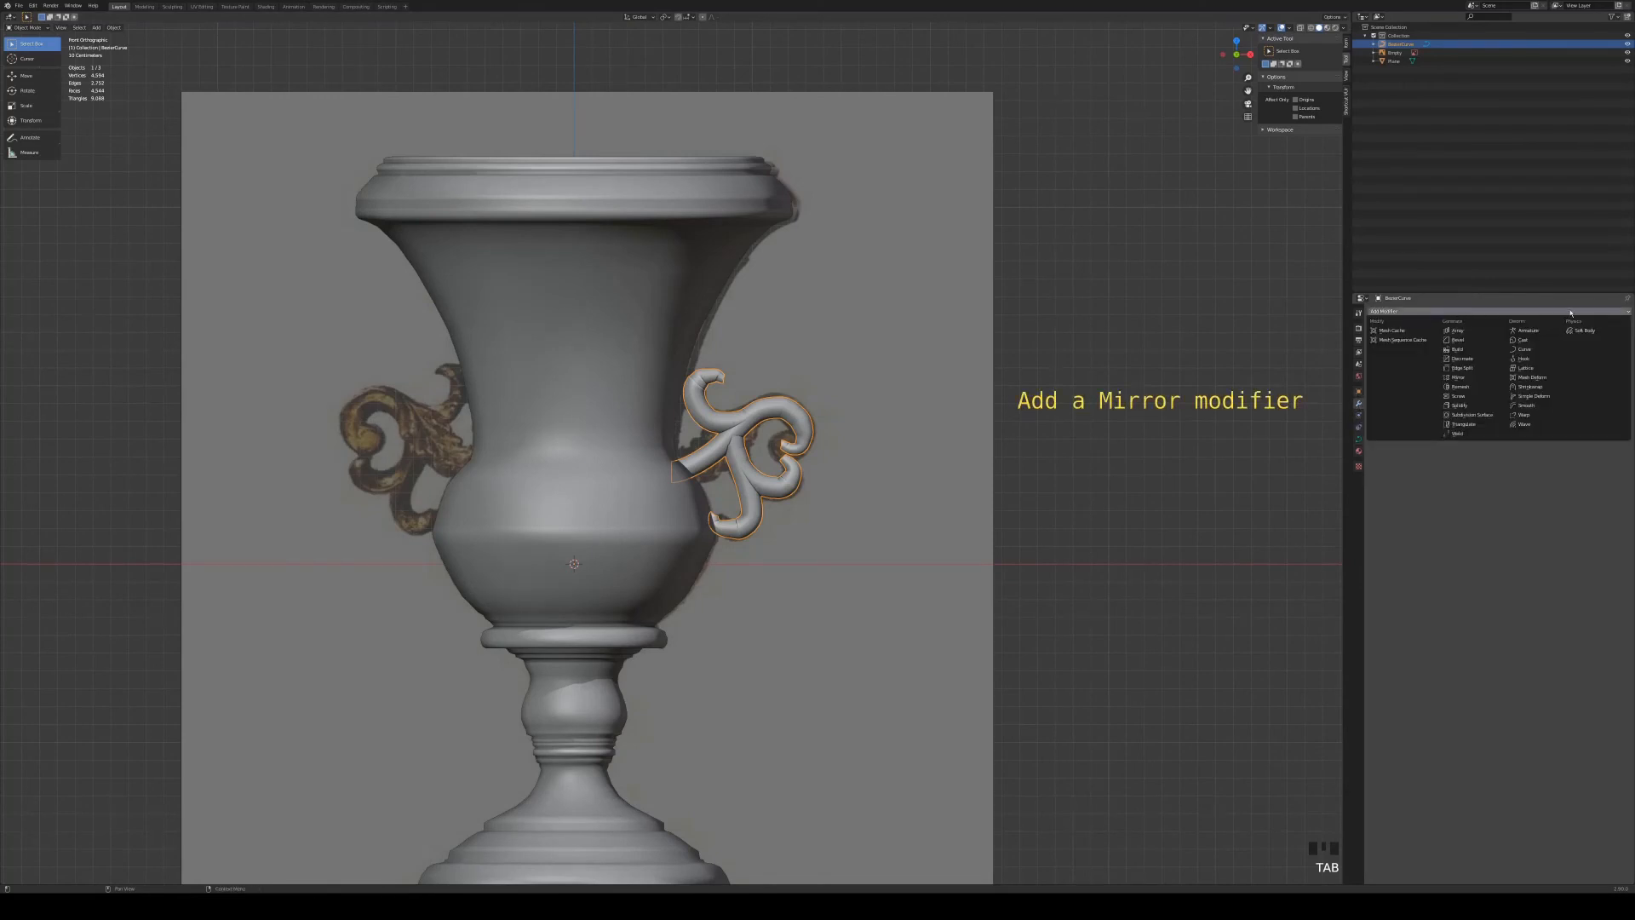
{"action": "left_click", "coordinate": [1459, 377]}
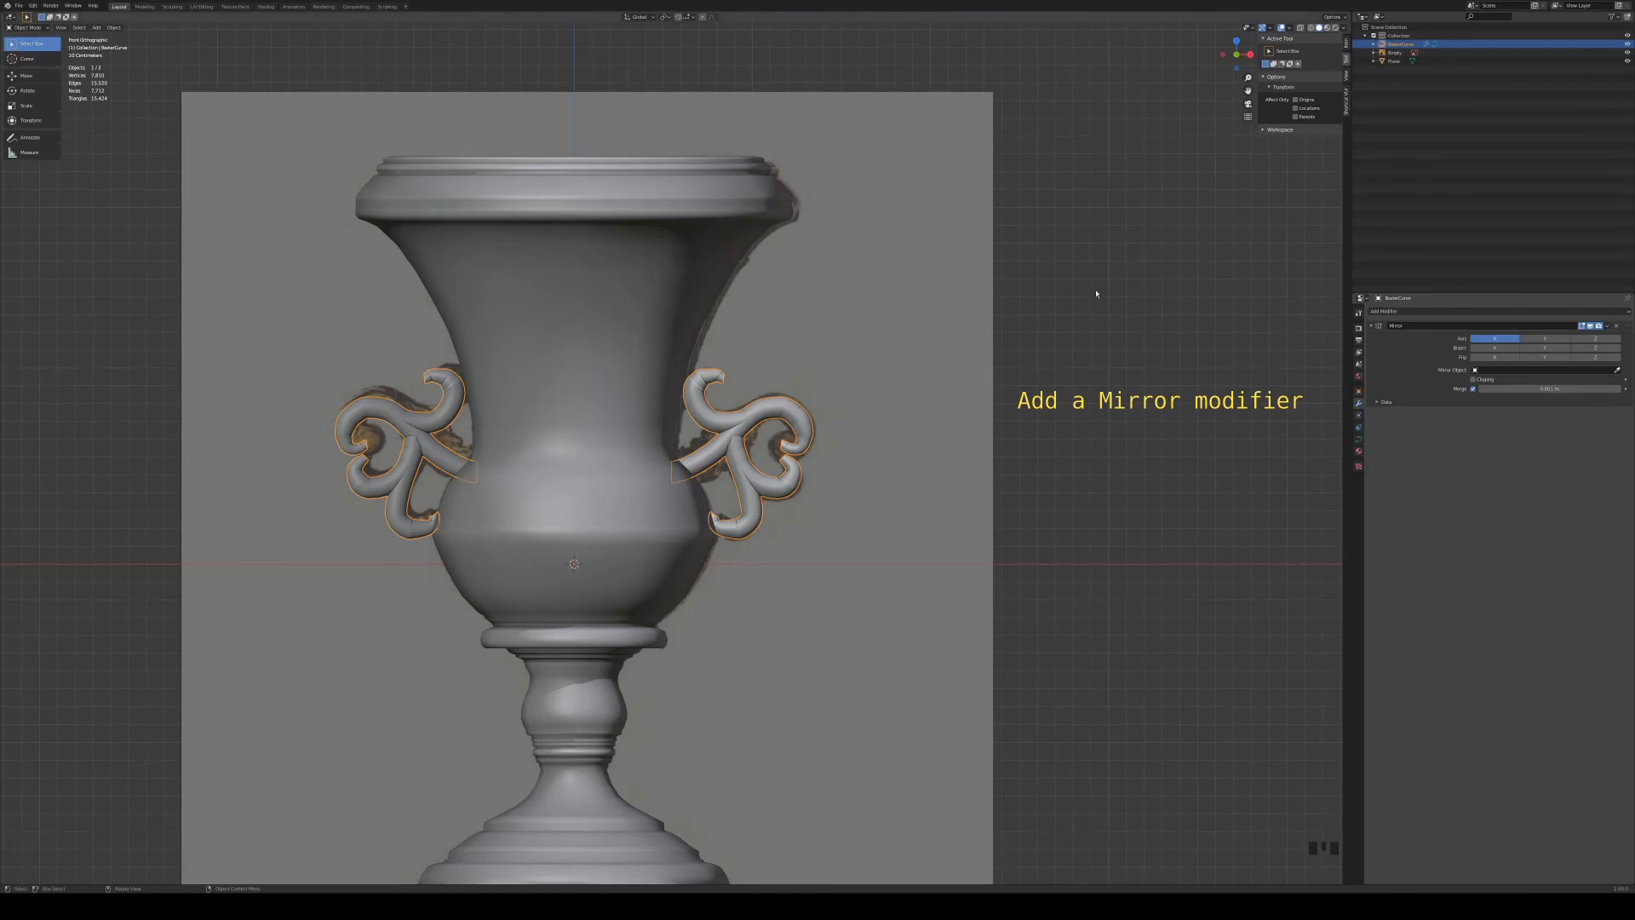
{"action": "scroll", "coordinate": [1096, 293], "scroll_direction": "down", "scroll_amount": 3}
{"action": "middle_click_drag", "start_coordinate": [1095, 292], "coordinate": [958, 275]}
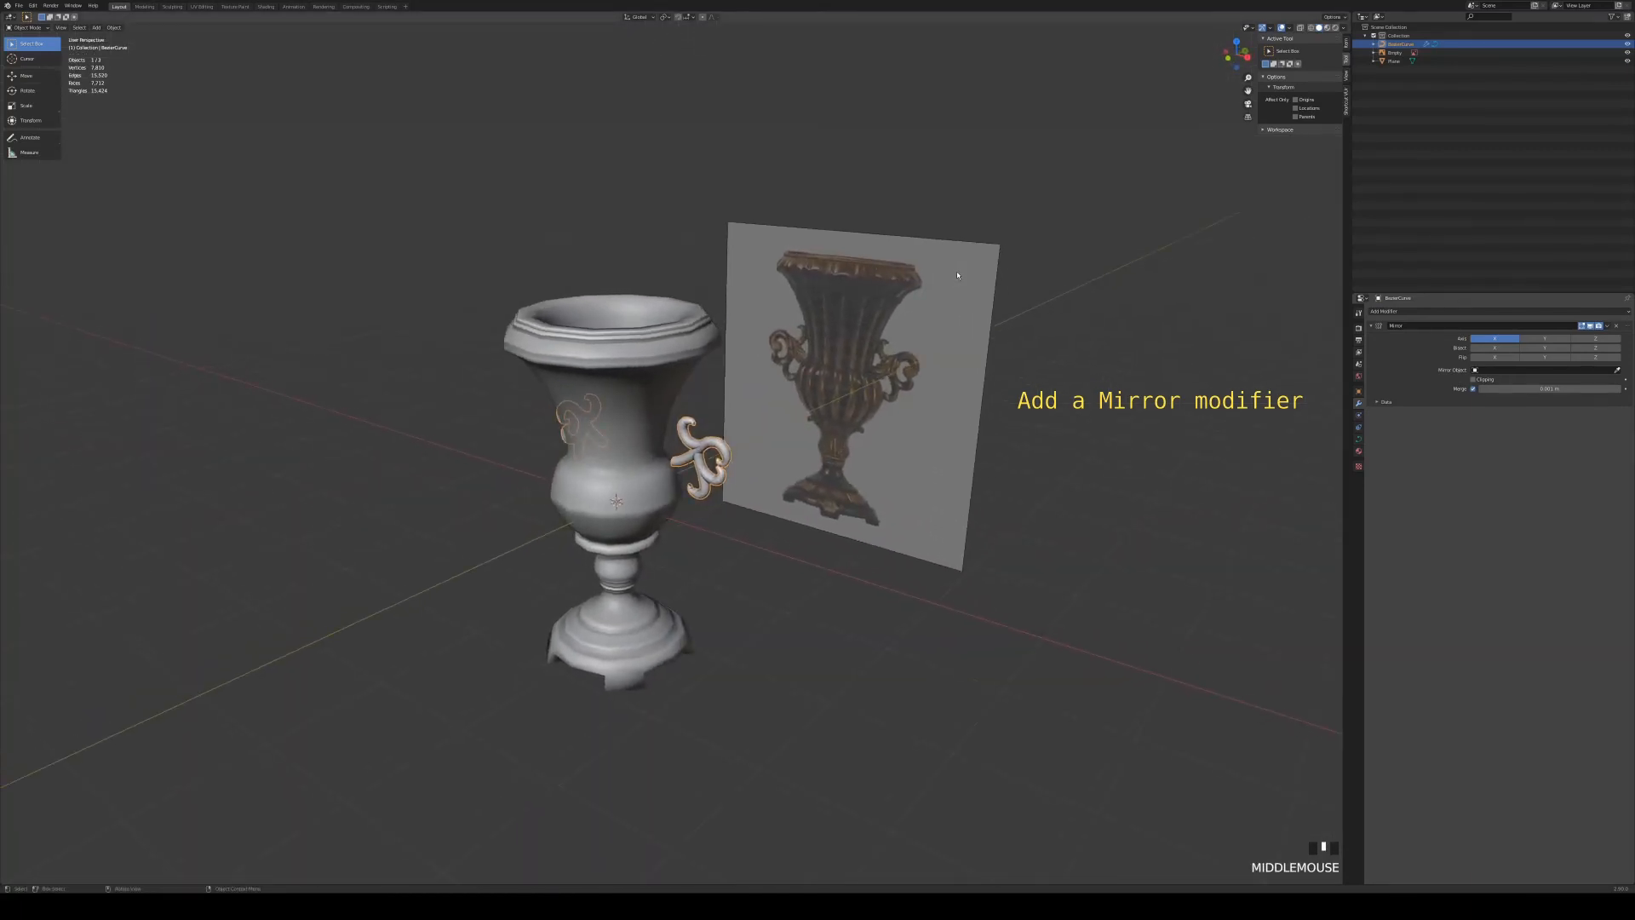
Step: In top view, move all the handle curve's points along Y to centre both handles on the vase, then leave Edit Mode
{"action": "key", "text": "KP_7"}
{"action": "scroll", "coordinate": [723, 383], "scroll_direction": "up", "scroll_amount": 4}
{"action": "middle_click_drag", "start_coordinate": [739, 356], "coordinate": [874, 326], "text": "shift"}
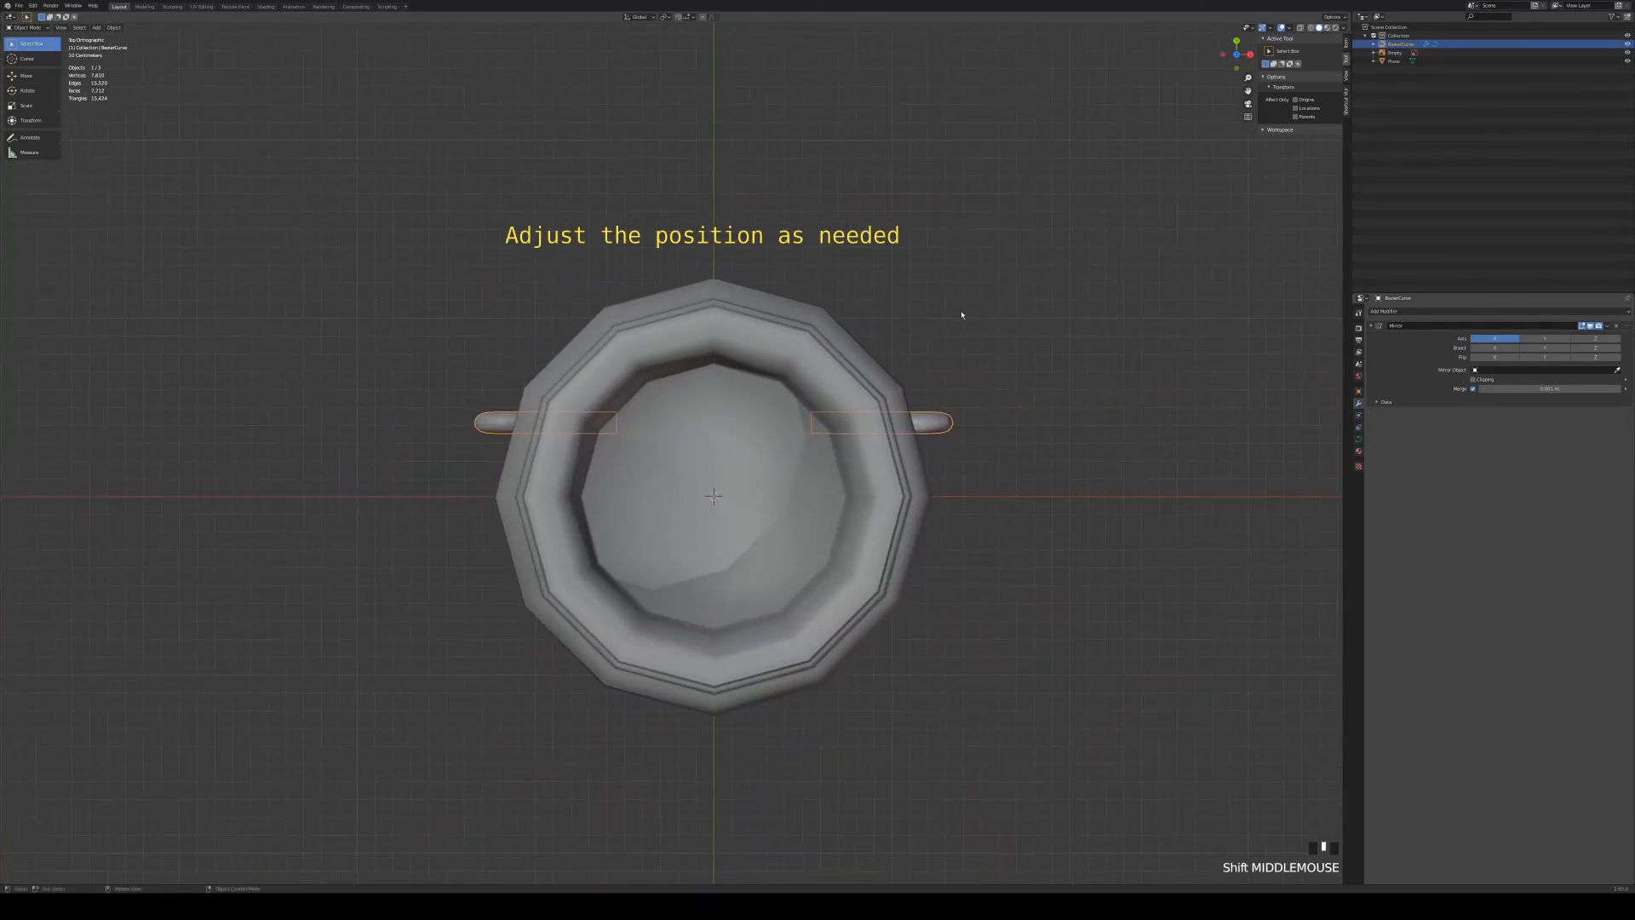
{"action": "key", "text": "Tab"}
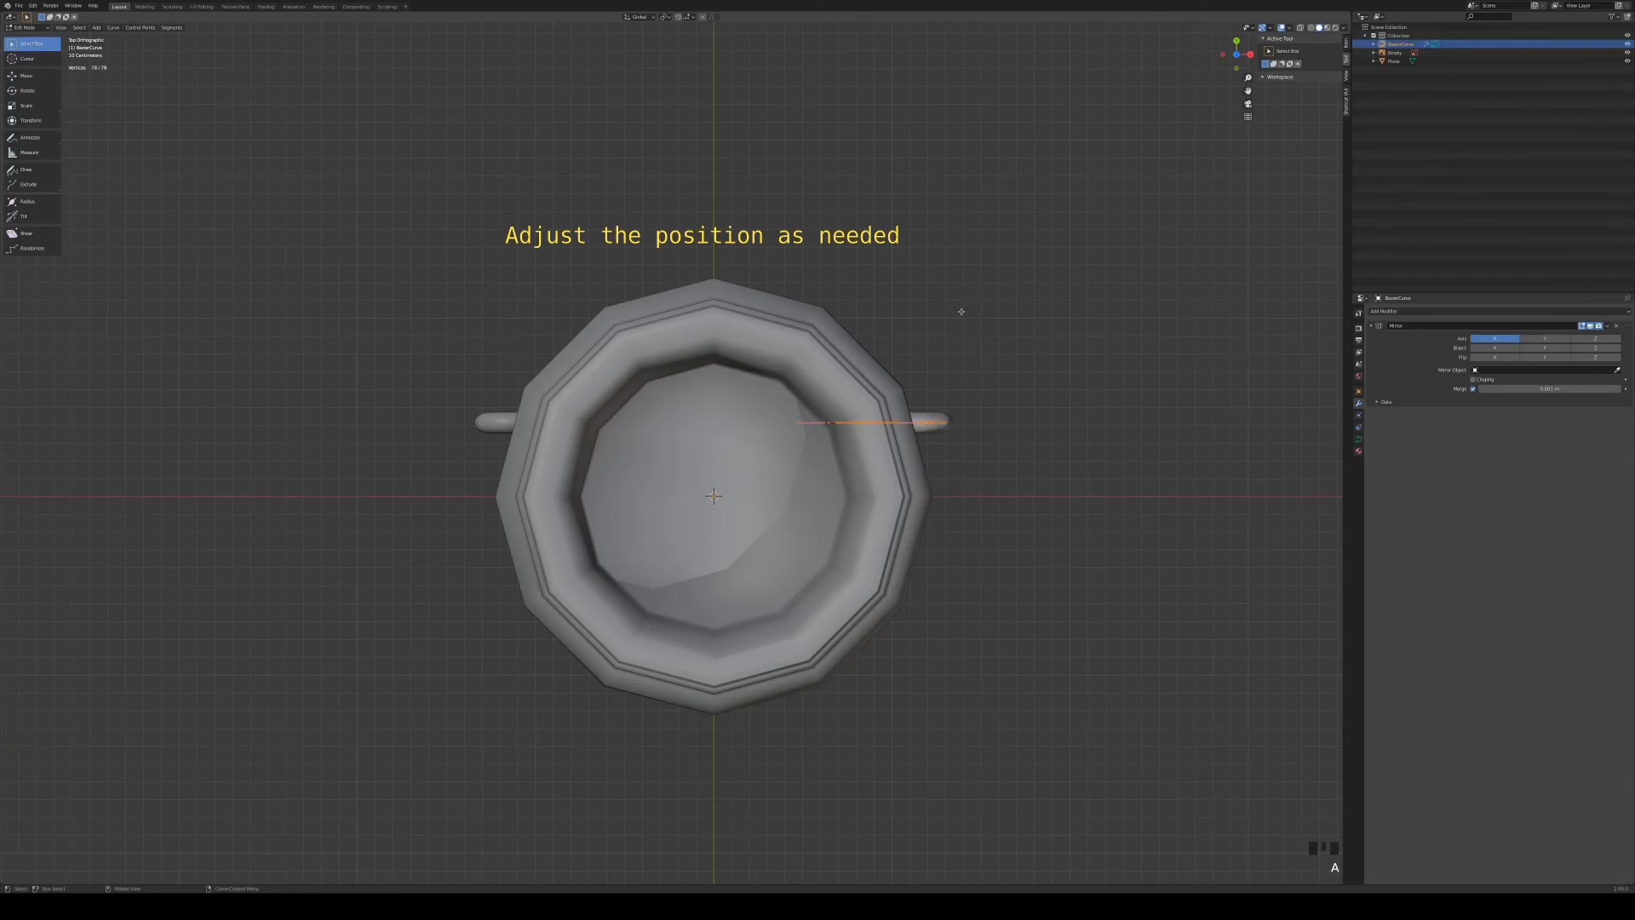
{"action": "key", "text": "g"}
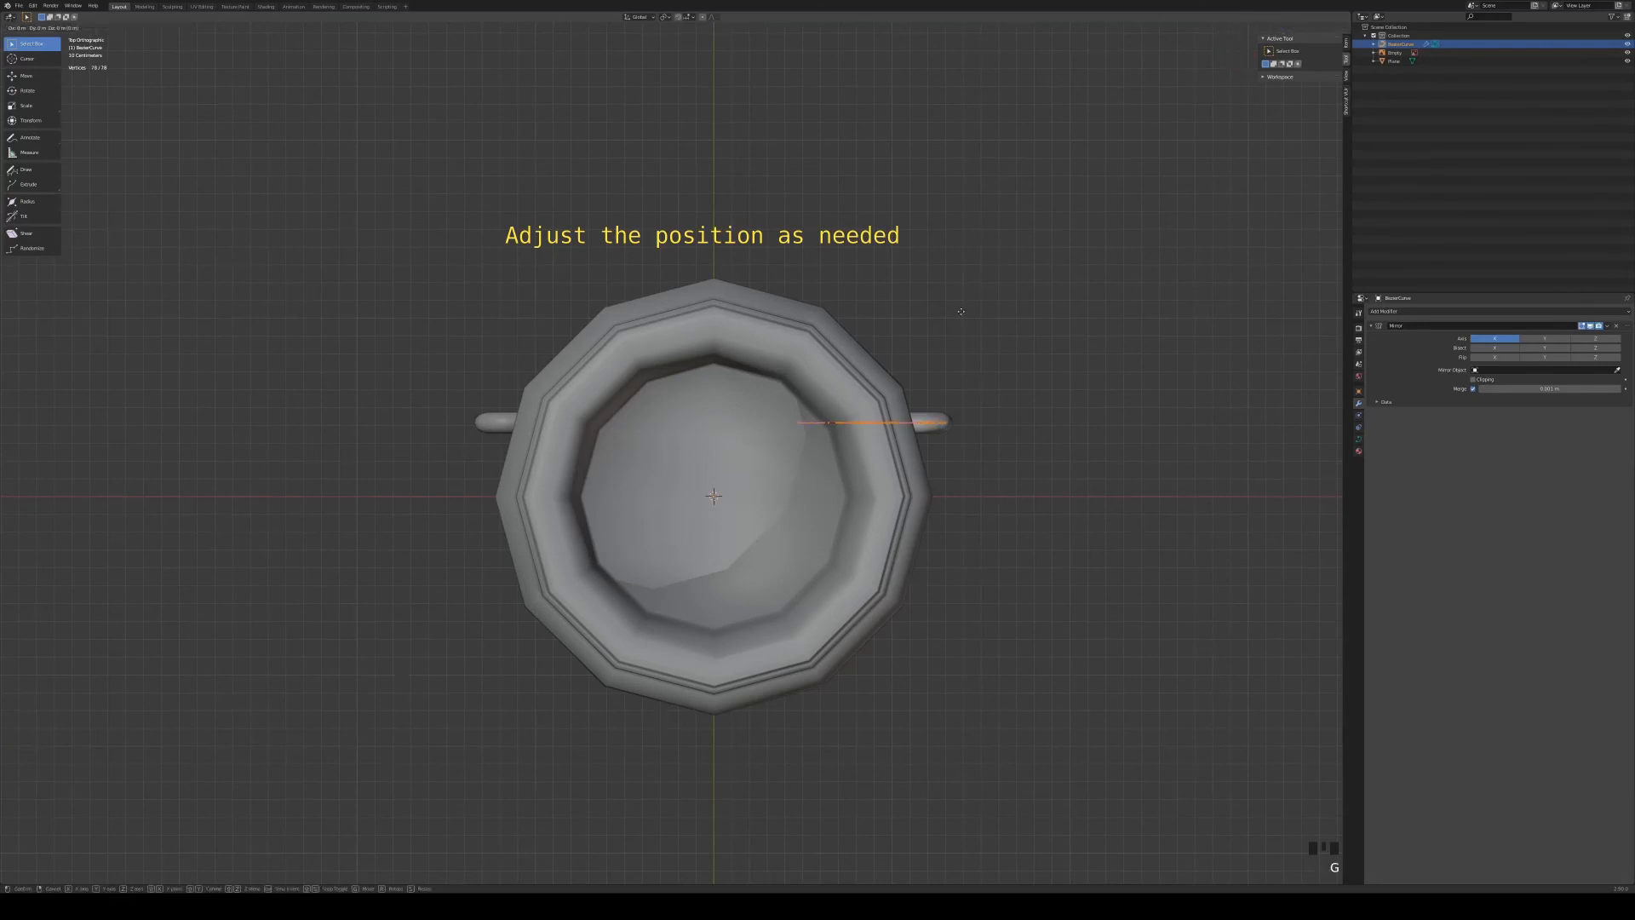
{"action": "key", "text": "y"}
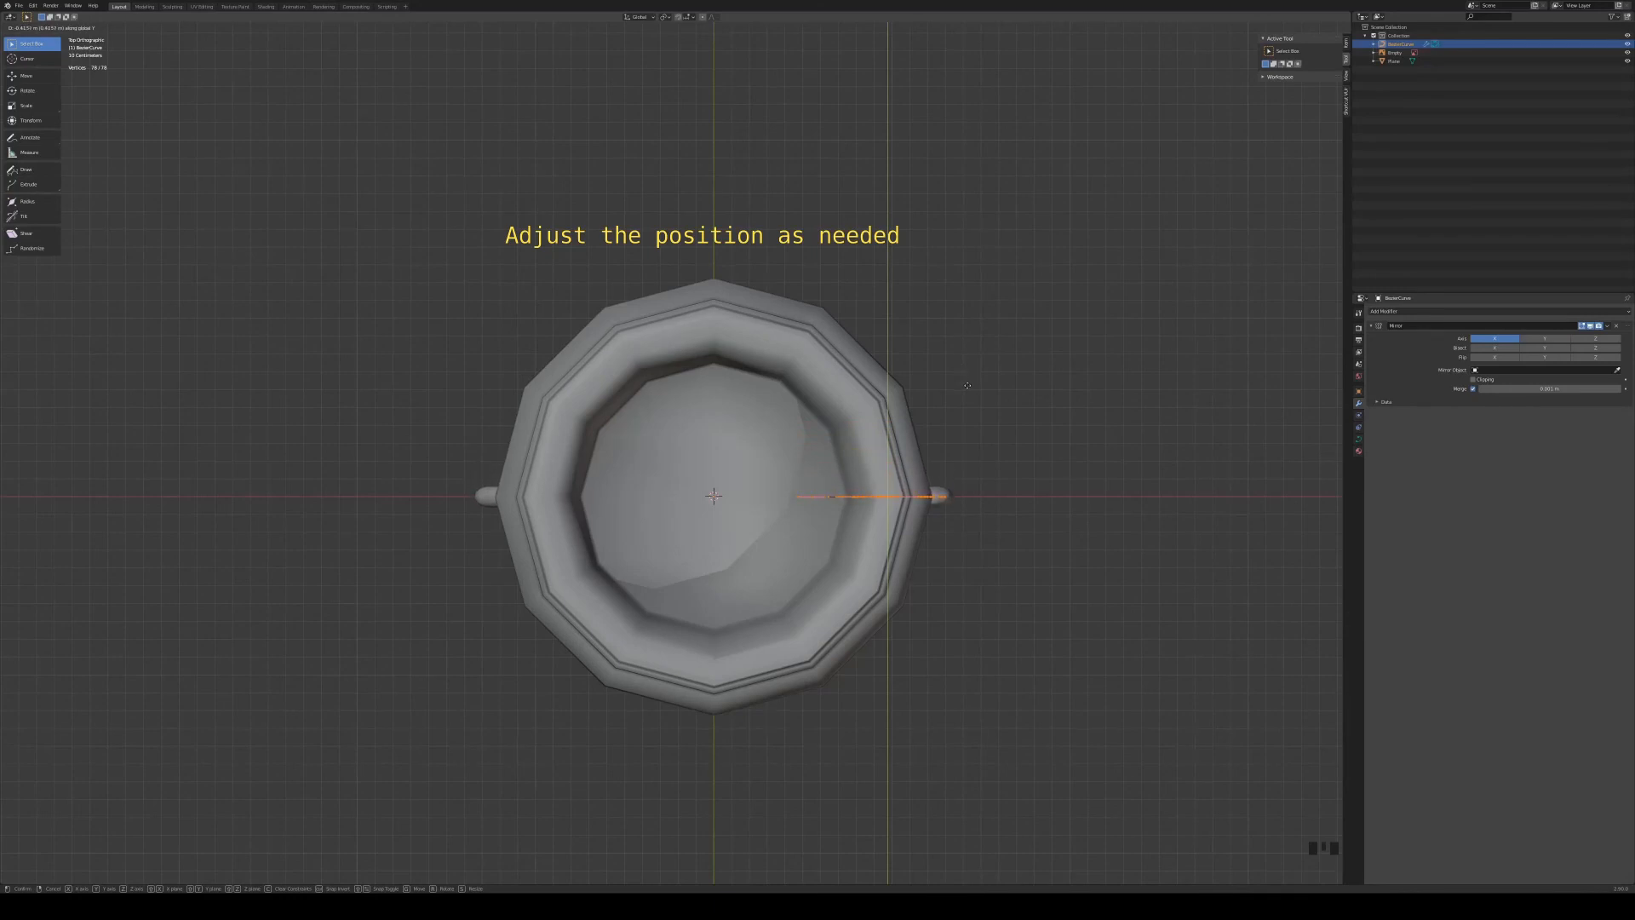
{"action": "left_click", "coordinate": [967, 386]}
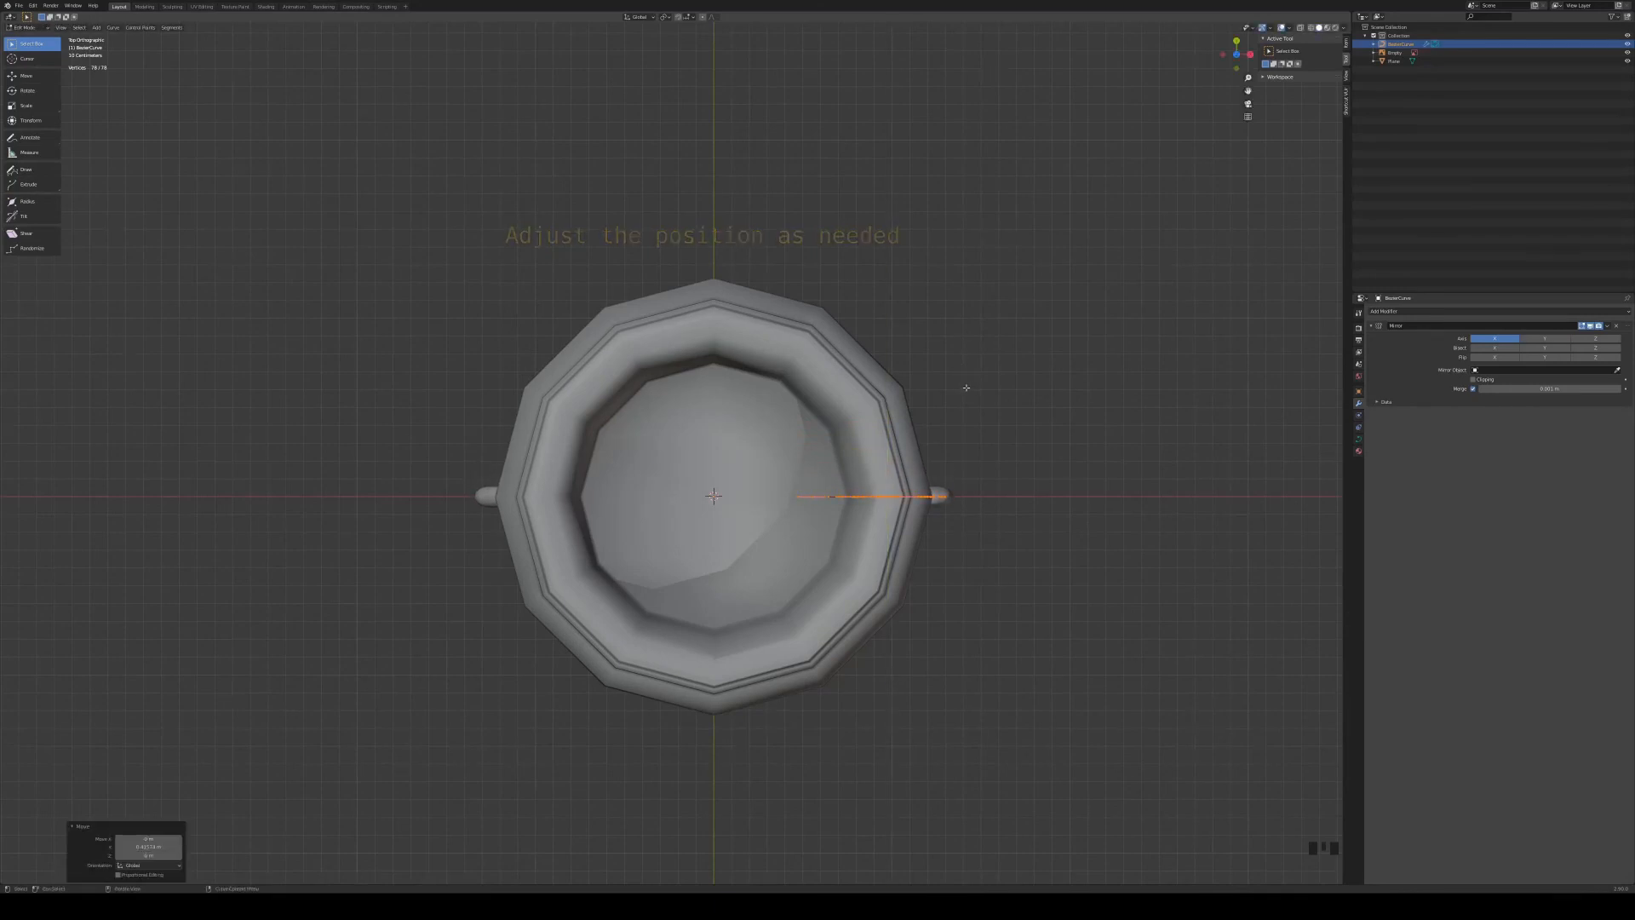
{"action": "key", "text": "Tab"}
{"action": "left_click", "coordinate": [968, 400]}
{"action": "middle_click_drag", "start_coordinate": [967, 401], "coordinate": [962, 338]}
{"action": "scroll", "coordinate": [962, 338], "scroll_direction": "down", "scroll_amount": 3}
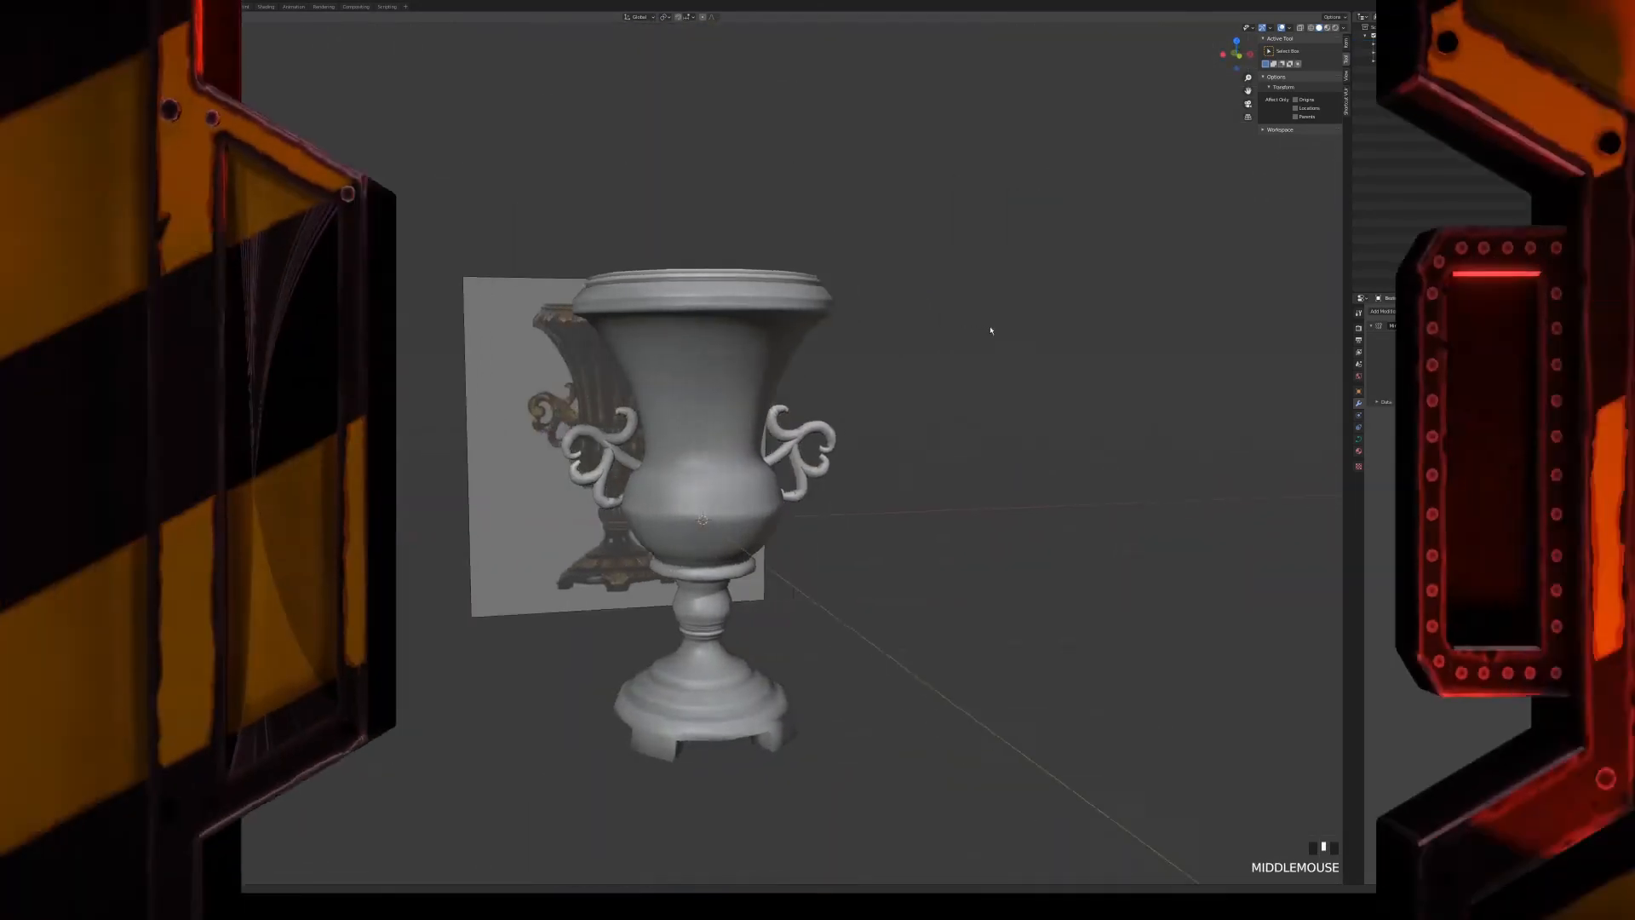